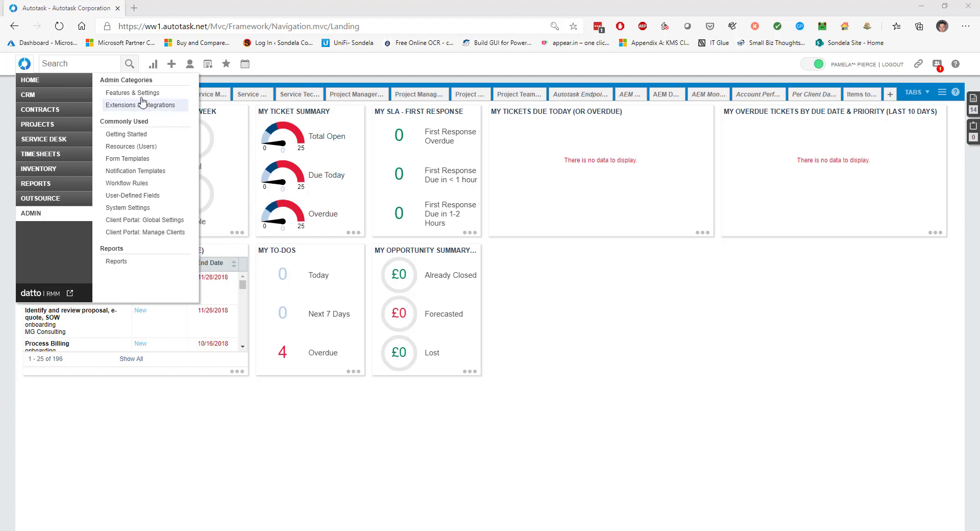
# Step: Open the Service Desk ticket categories in the admin features and settings, and start a new ticket category
pyautogui.click(132, 94)
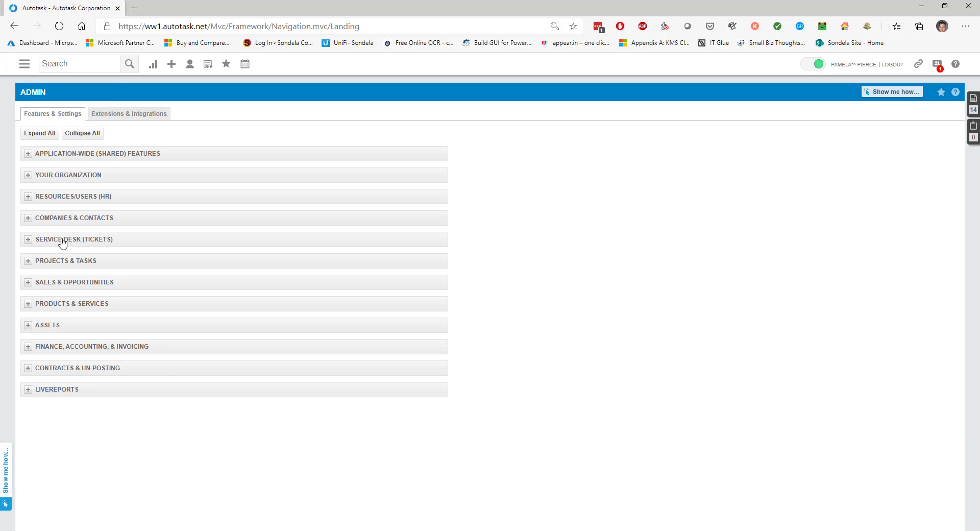
pyautogui.click(57, 240)
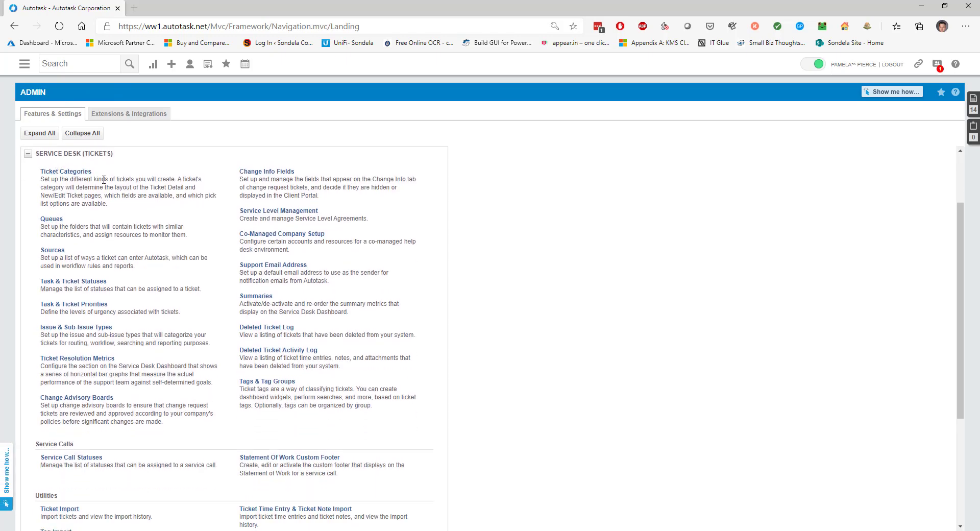
pyautogui.click(61, 172)
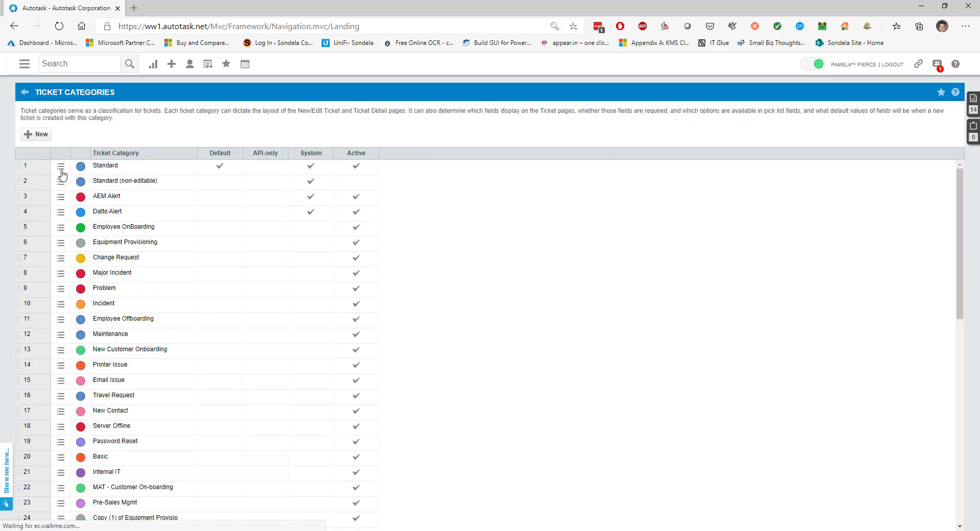
pyautogui.click(37, 135)
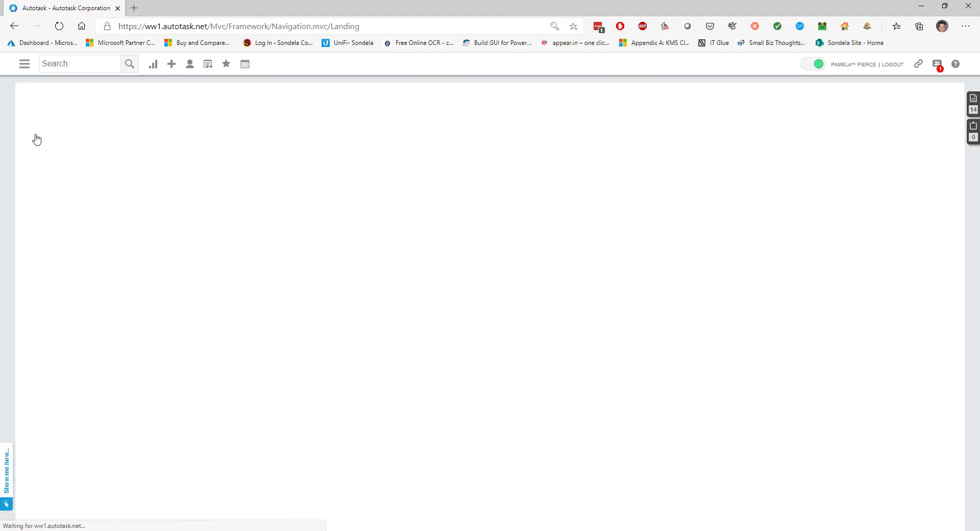
# Step: Name the new ticket category "New User Request"
pyautogui.click(74, 182)
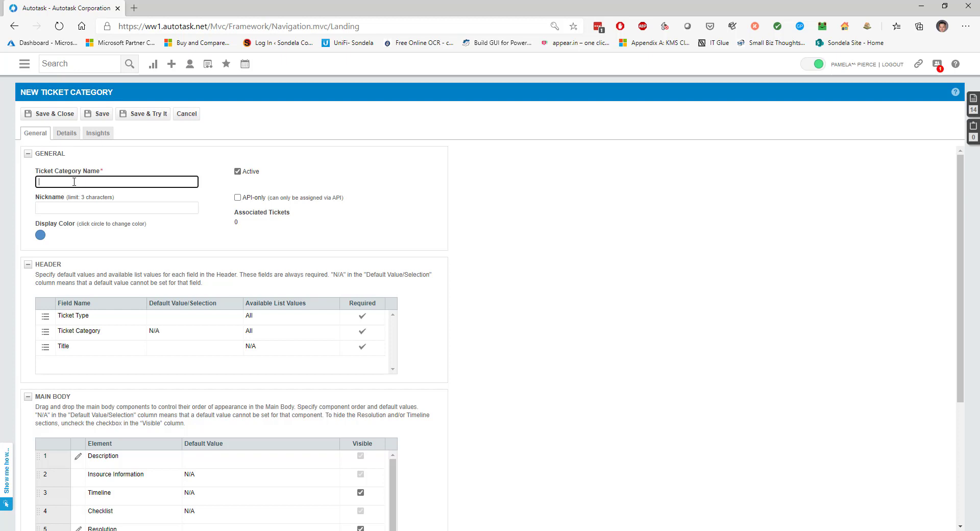
pyautogui.write('New')
pyautogui.write(' User')
pyautogui.write(' Ru')
pyautogui.write('quest')
pyautogui.press('Tab')
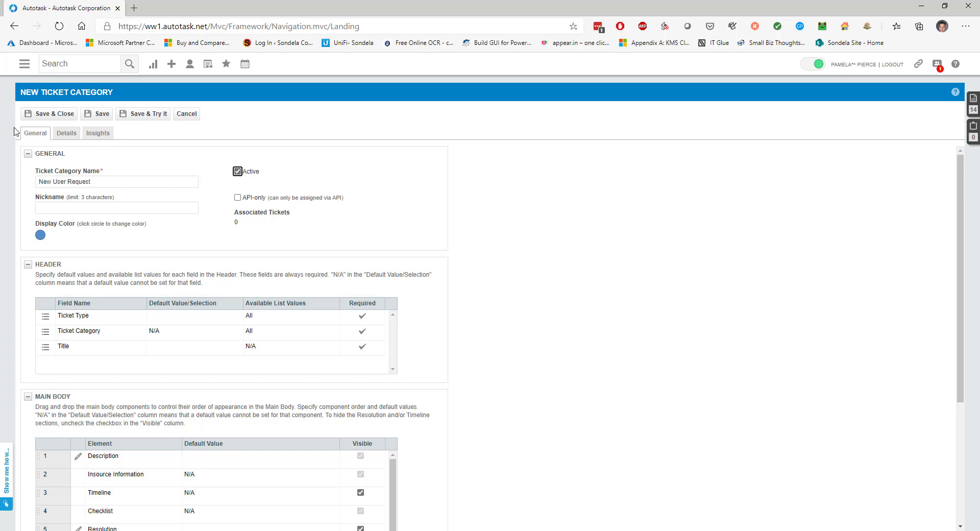
# Step: Set the default Ticket Type in the category's header to Service Request
pyautogui.click(45, 316)
pyautogui.click(174, 321)
pyautogui.click(174, 318)
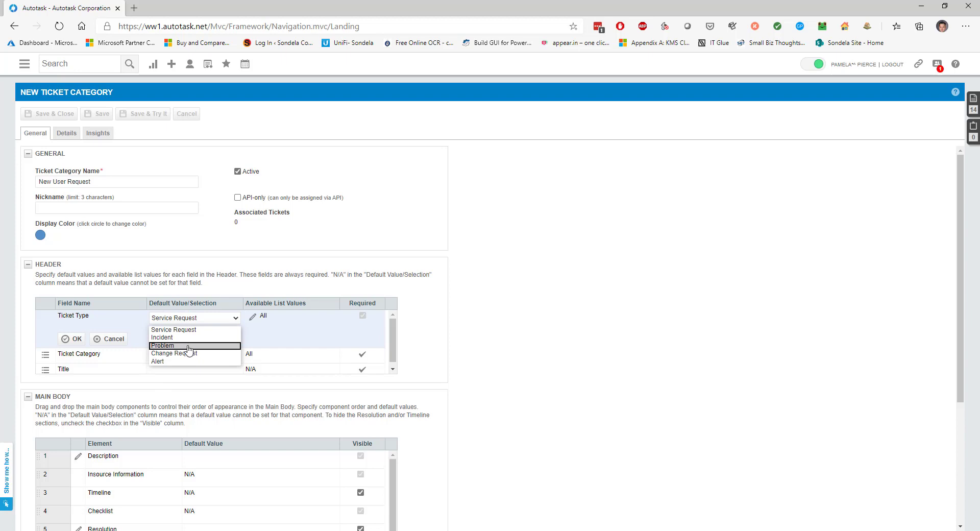
pyautogui.click(185, 329)
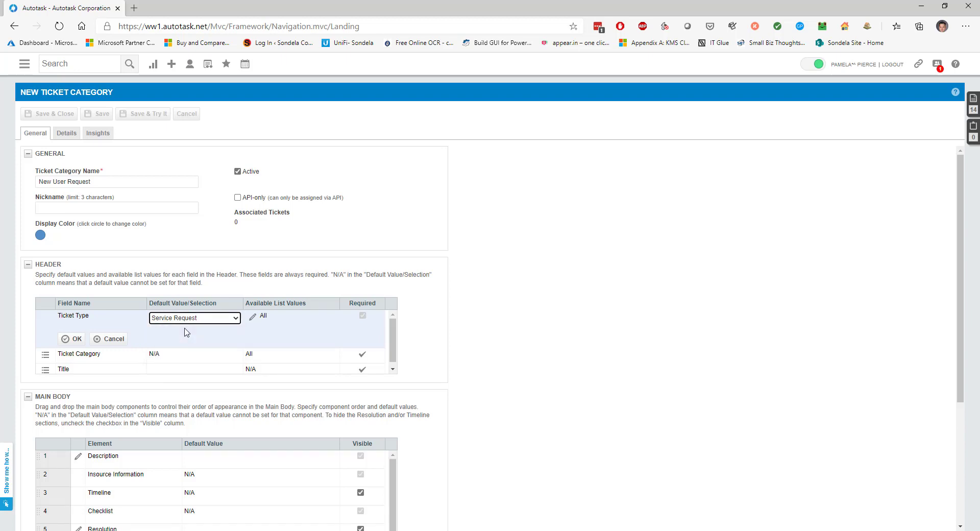
pyautogui.click(71, 339)
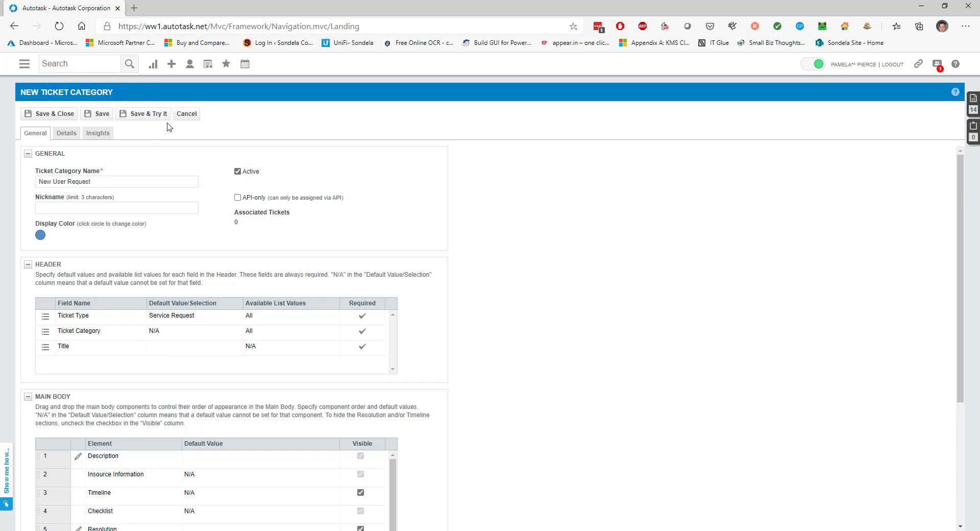
# Step: Rename the category "New User Request1" and save it with a trial ticket opened for testing
pyautogui.click(137, 114)
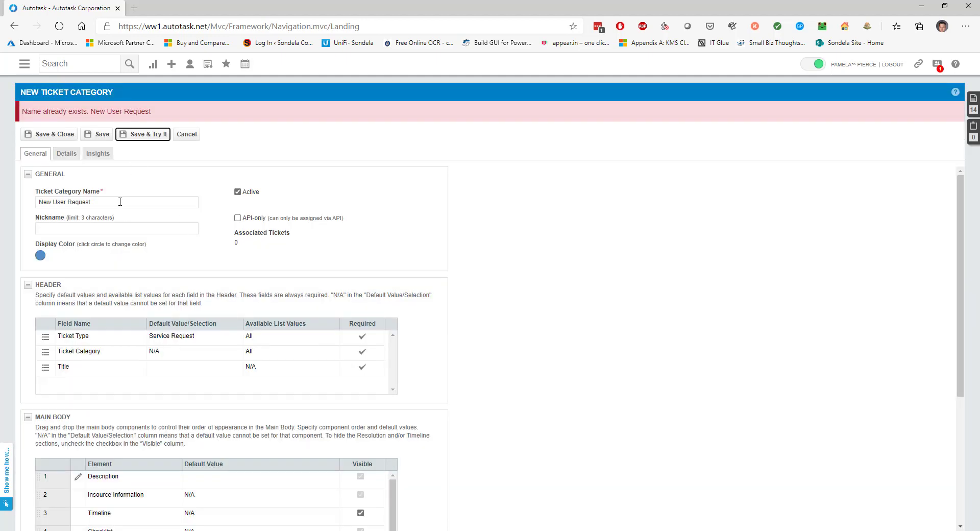
pyautogui.click(112, 206)
pyautogui.write('1')
pyautogui.click(147, 135)
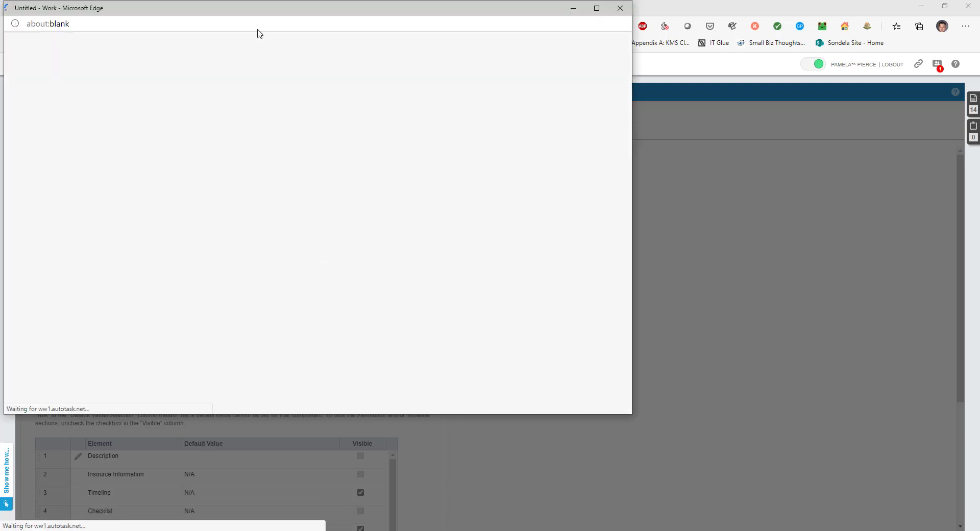
pyautogui.moveTo(262, 11); pyautogui.dragTo(370, 51)
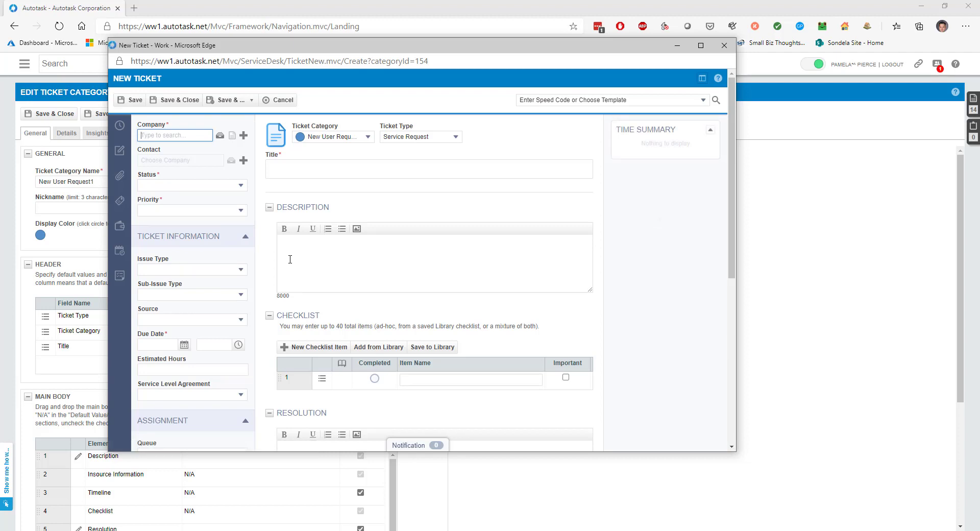
# Step: Try out the Title field in the trial ticket with dummy text and close the ticket without saving
pyautogui.click(300, 164)
pyautogui.moveTo(267, 155); pyautogui.dragTo(295, 156)
pyautogui.click(286, 169)
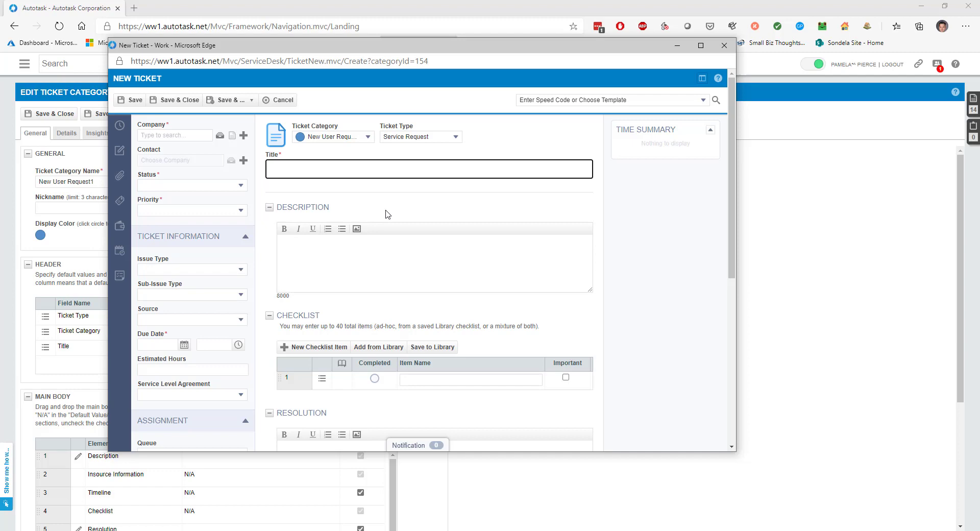
pyautogui.write('fvnfgh')
pyautogui.click(723, 45)
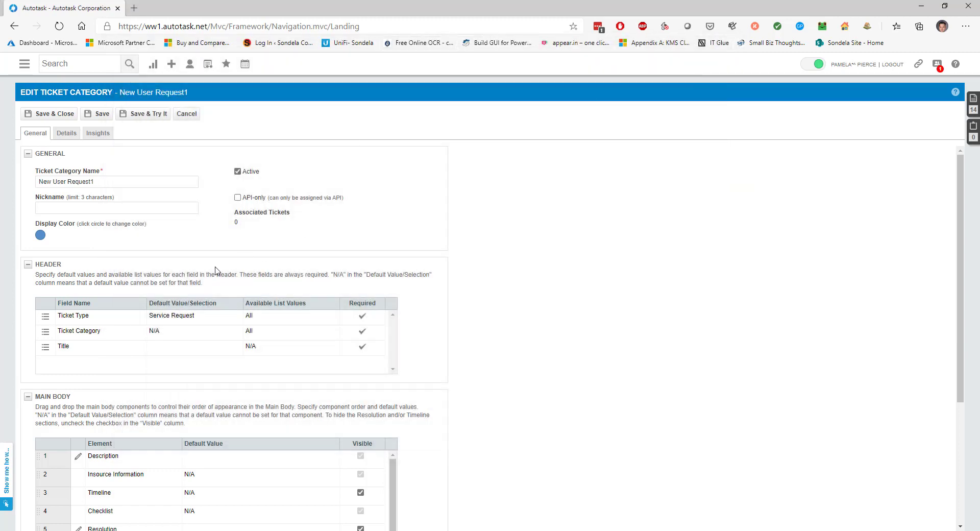
# Step: Set the default Title in the category's header to "New User Request - <Username>"
pyautogui.click(45, 347)
pyautogui.click(68, 365)
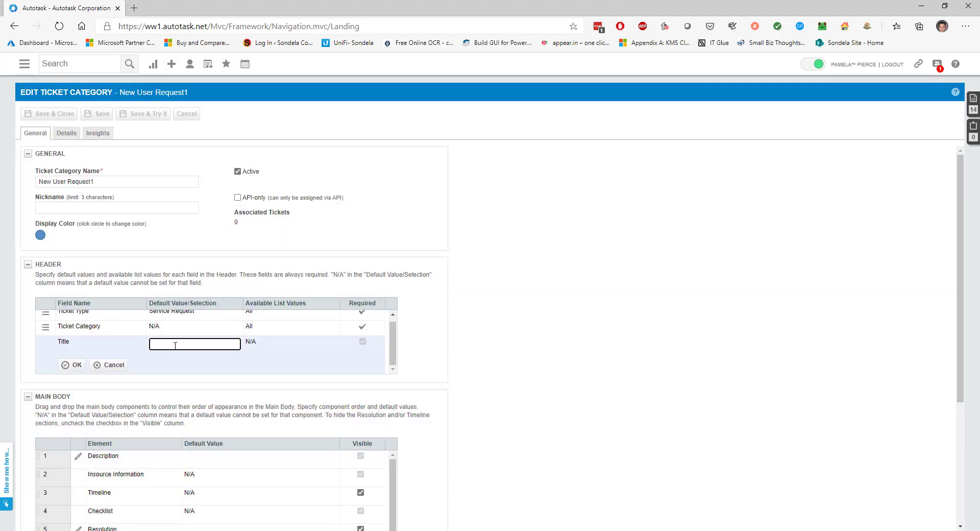
pyautogui.write('New User Request - <Username>')
pyautogui.click(72, 364)
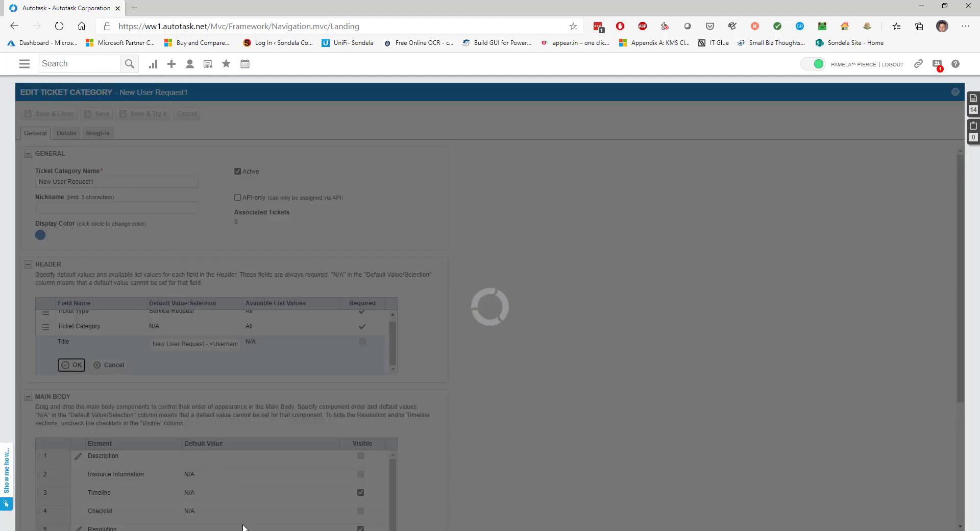
# Step: Save the category with a trial ticket, check its prefilled title, and close the ticket
pyautogui.click(153, 113)
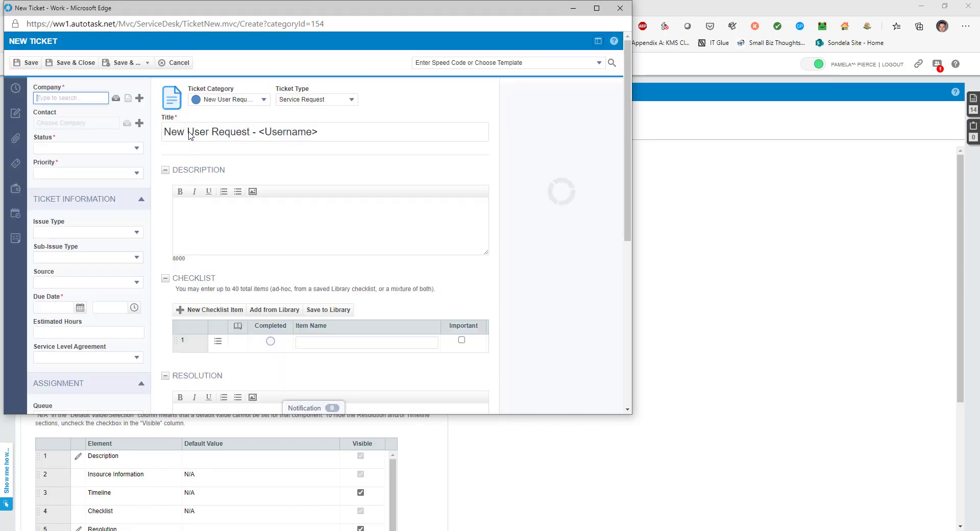
pyautogui.moveTo(321, 131); pyautogui.dragTo(162, 132)
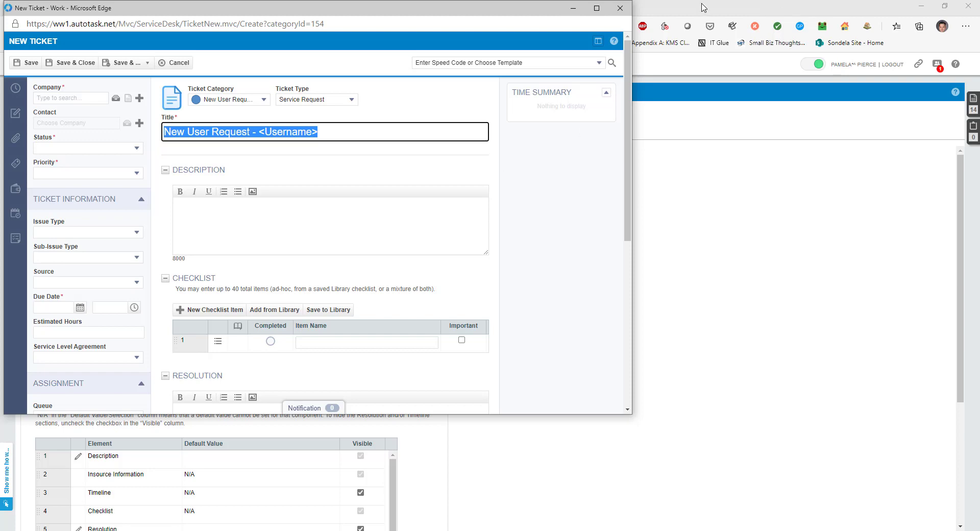
pyautogui.click(620, 9)
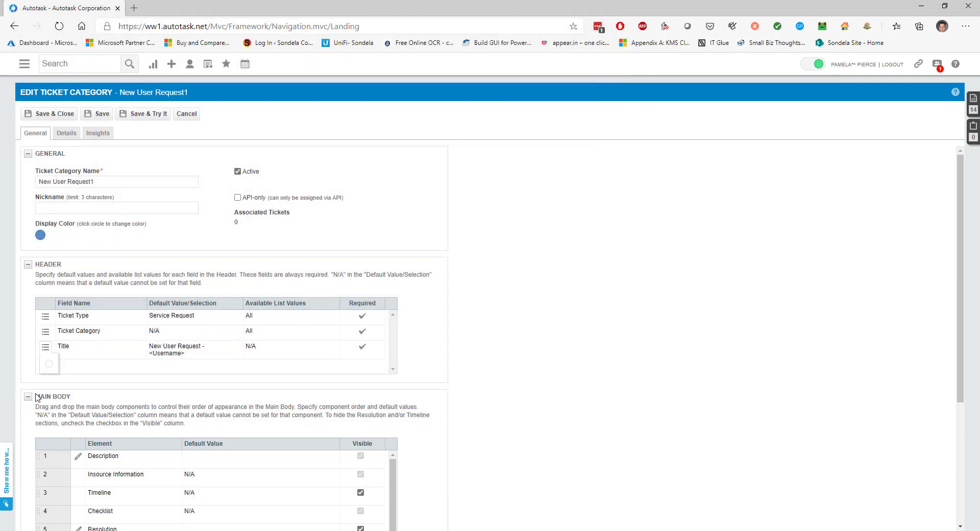
# Step: Set the default Description in the main body to "<<Please fill in as much information as possible>>"
pyautogui.scroll(-2, 50, 419)
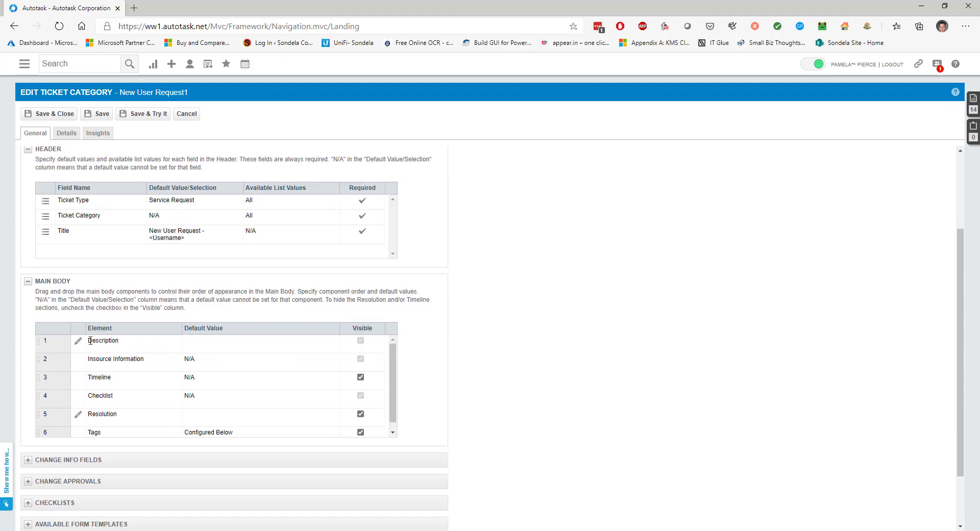
pyautogui.click(78, 341)
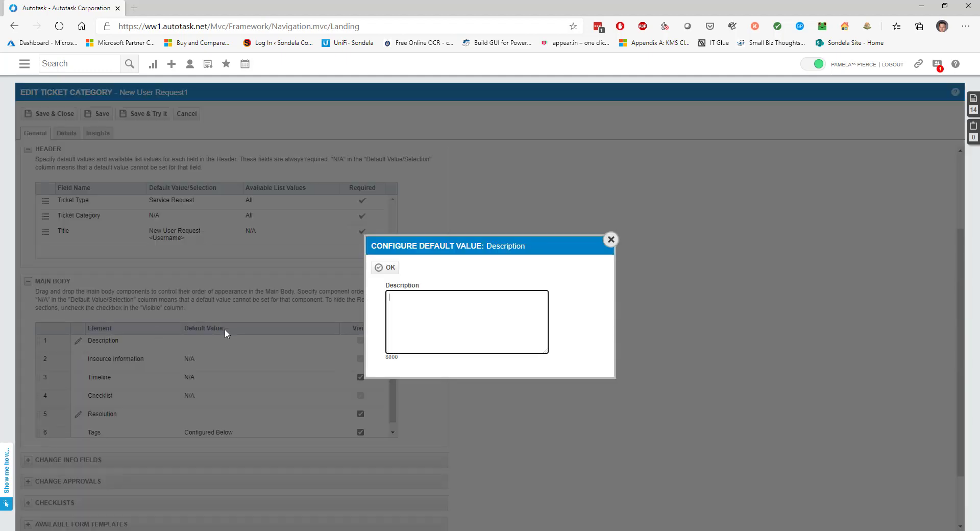
pyautogui.write('<<Please fill in as much information as pos')
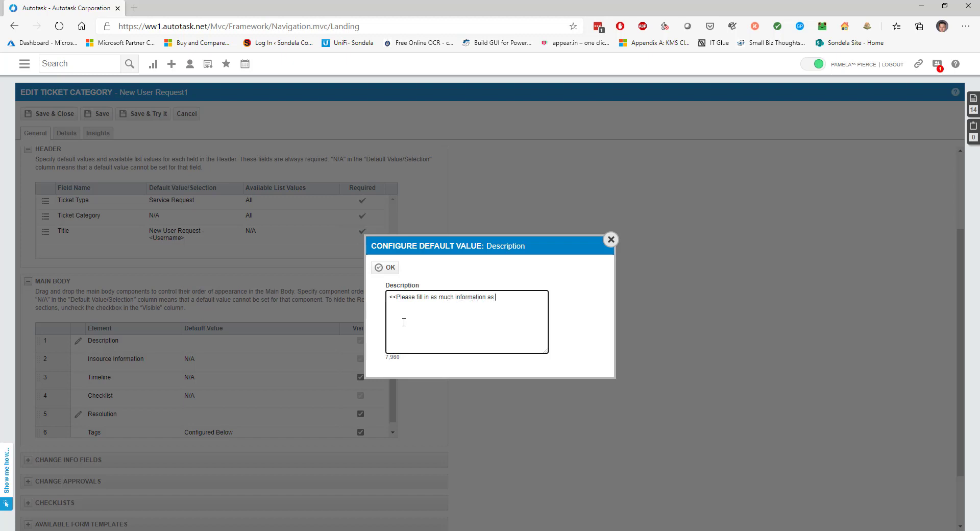
pyautogui.write('sible>>')
pyautogui.click(387, 267)
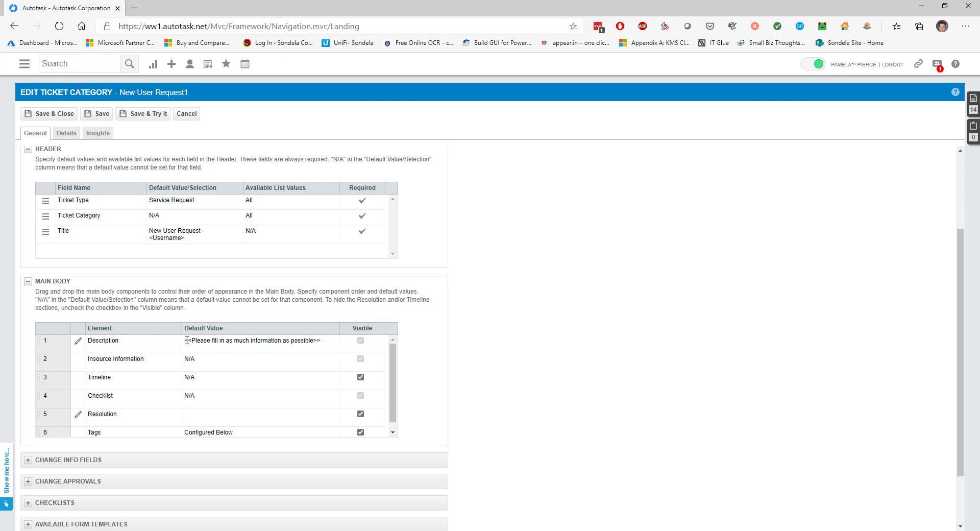
# Step: Expand the category's checklist options for viewing and switch to its Details settings
pyautogui.moveTo(187, 339); pyautogui.dragTo(329, 344)
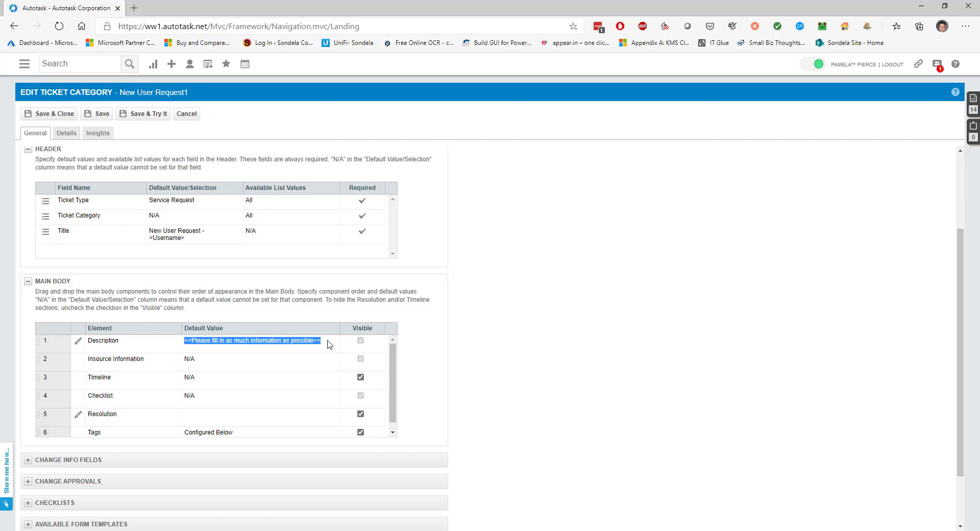
pyautogui.scroll(-3, 278, 401)
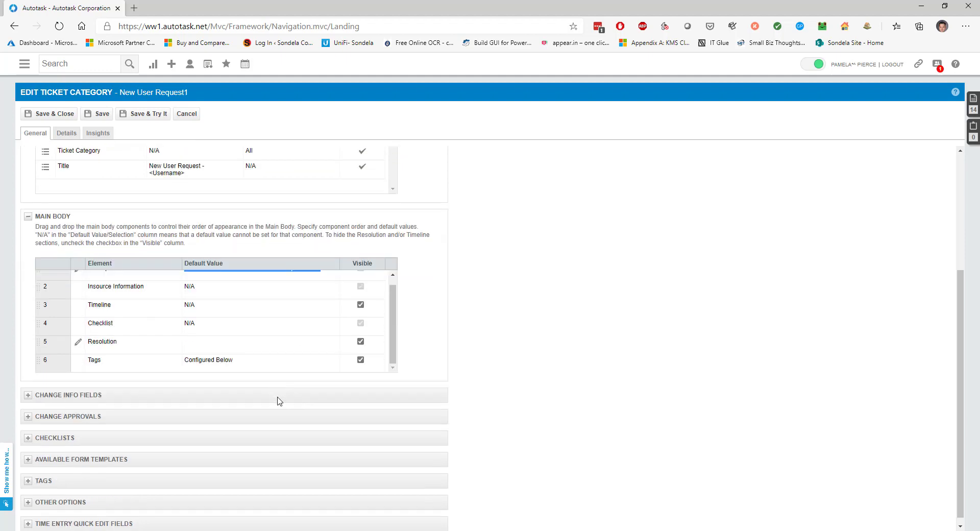
pyautogui.click(28, 431)
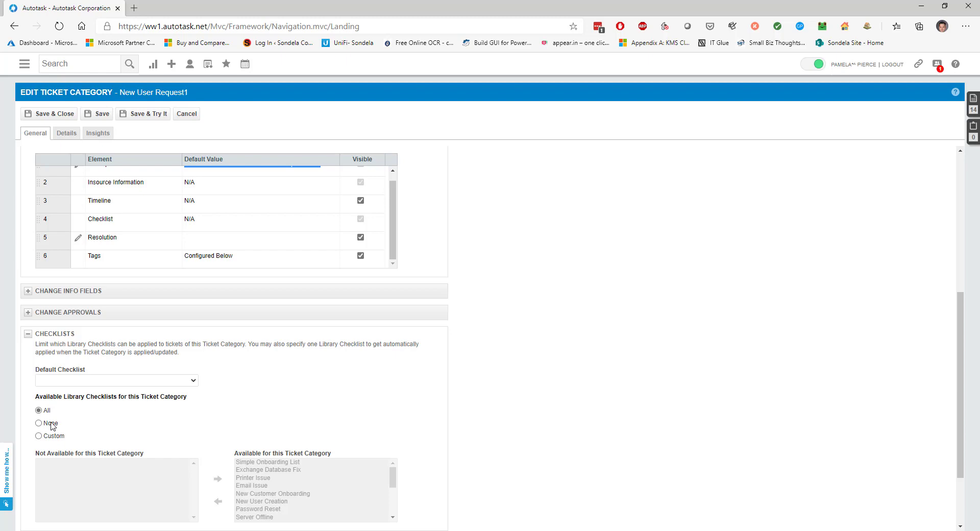
pyautogui.click(67, 133)
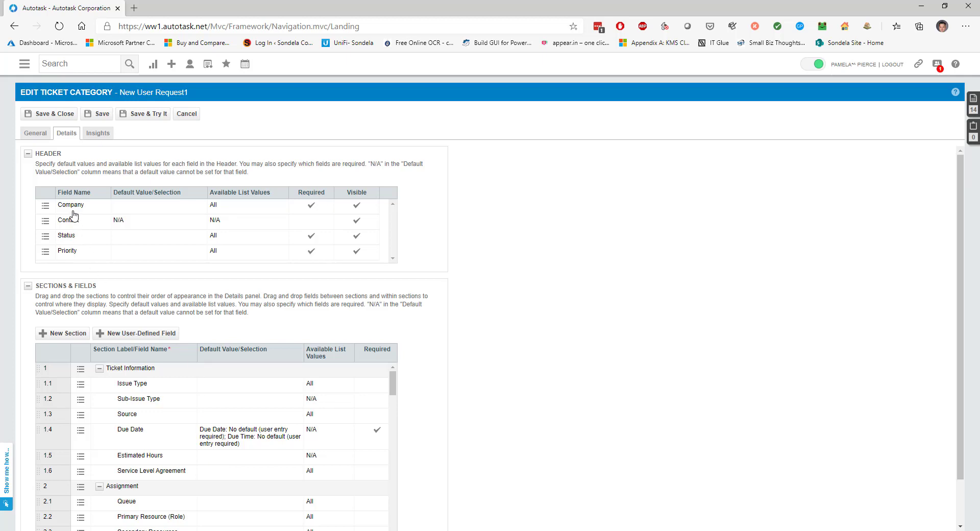
# Step: Try to set the default Status in the Details header to New
pyautogui.click(45, 236)
pyautogui.click(45, 236)
pyautogui.click(122, 253)
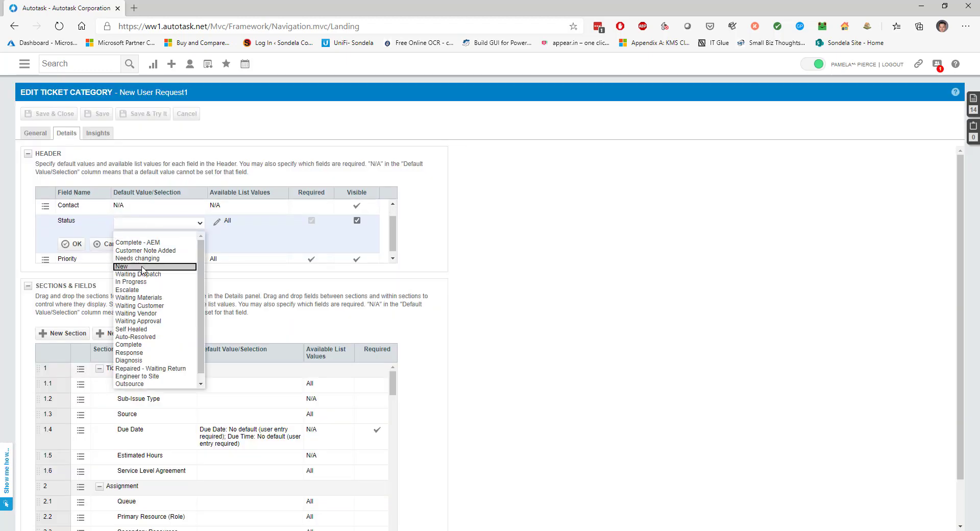
pyautogui.click(143, 270)
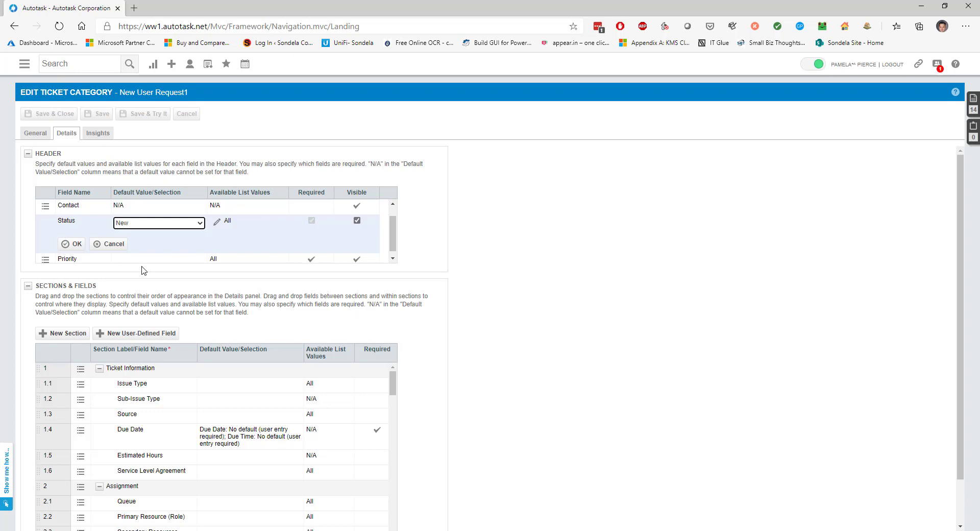
pyautogui.click(143, 226)
pyautogui.click(138, 236)
pyautogui.click(72, 244)
# Step: Save the category, inspect the Status field in a trial ticket, and close the ticket
pyautogui.click(161, 115)
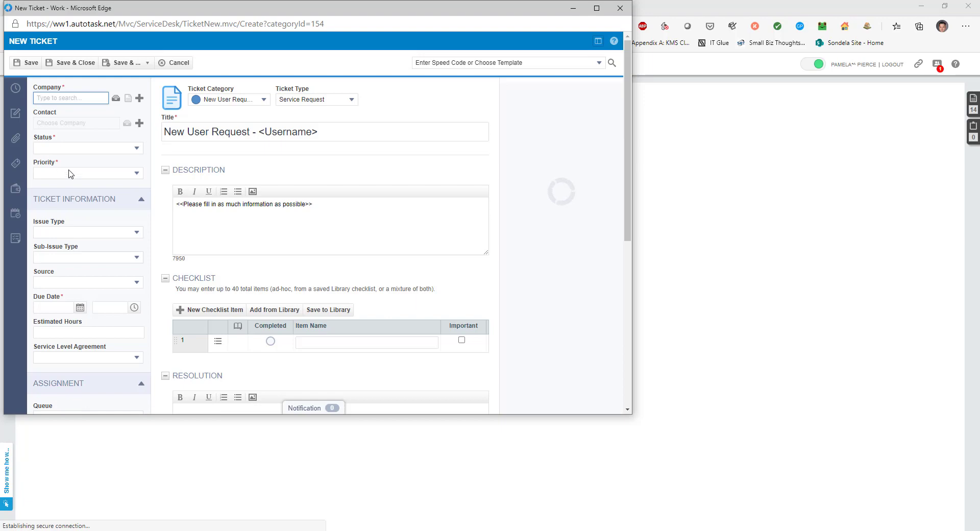
pyautogui.click(62, 145)
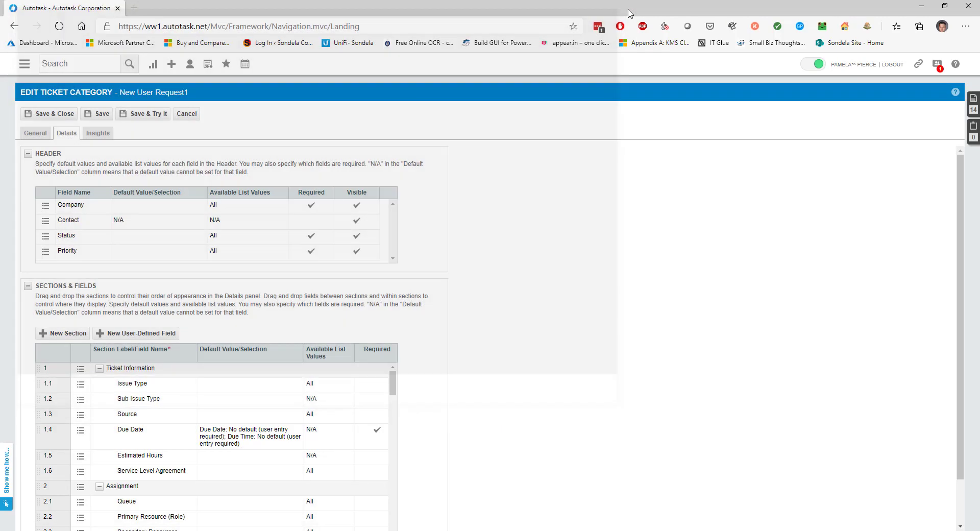
pyautogui.click(619, 8)
# Step: Set the category's default Status to New, and save it with a trial ticket to check the Status field
pyautogui.click(46, 235)
pyautogui.click(67, 255)
pyautogui.click(132, 225)
pyautogui.click(140, 269)
pyautogui.click(73, 243)
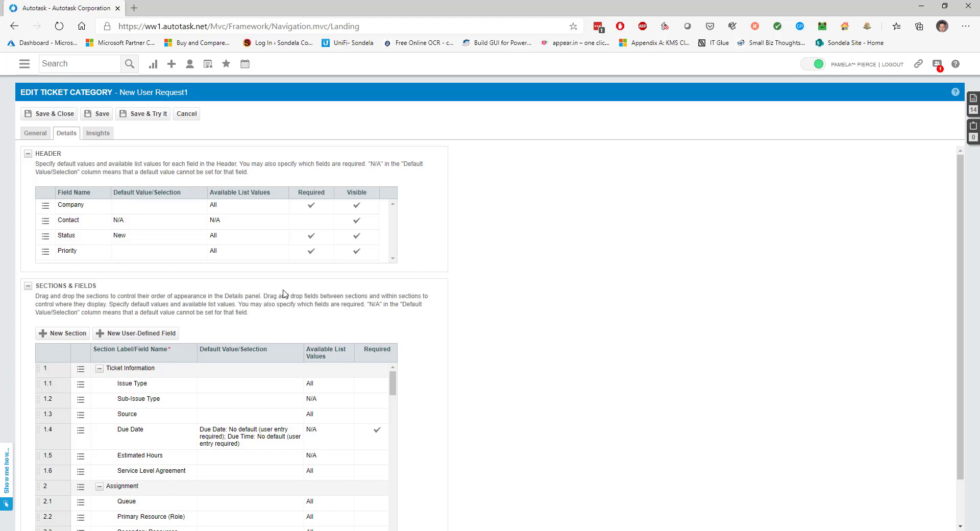
pyautogui.click(141, 117)
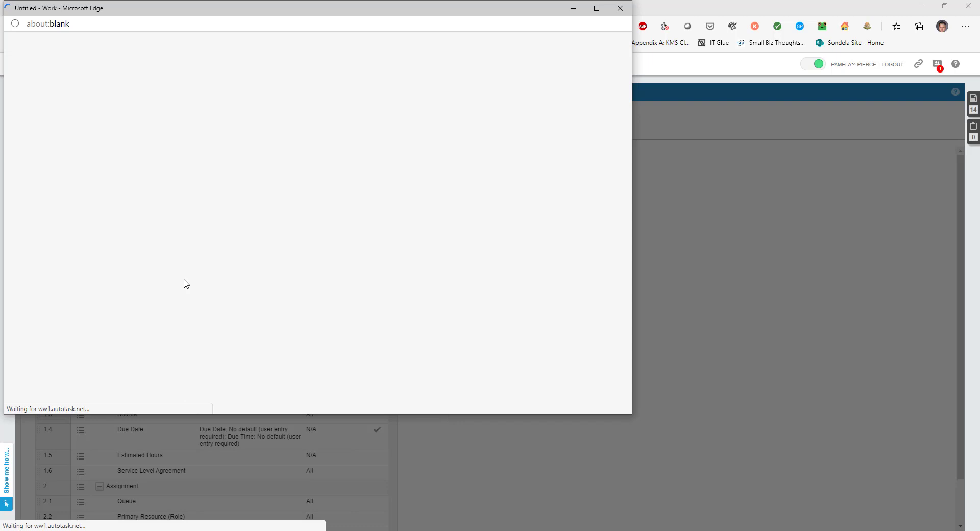
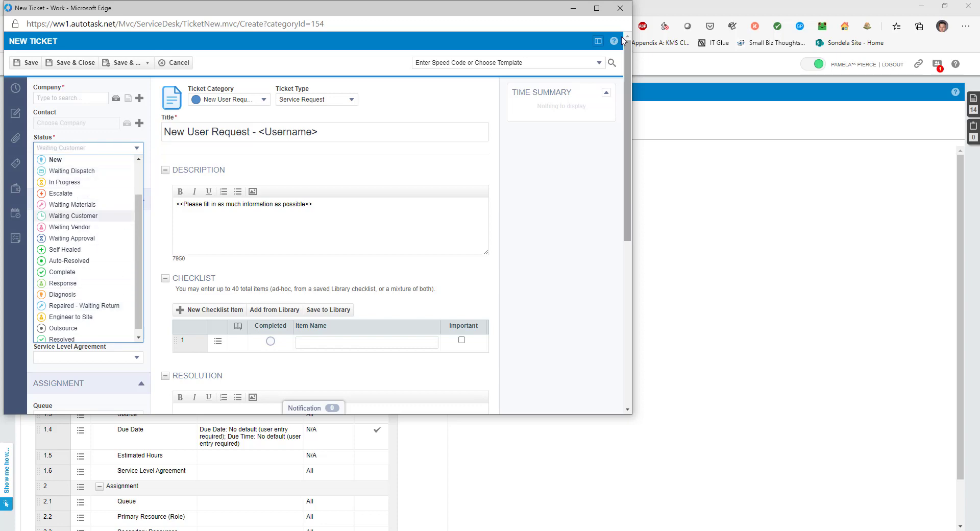
pyautogui.click(616, 10)
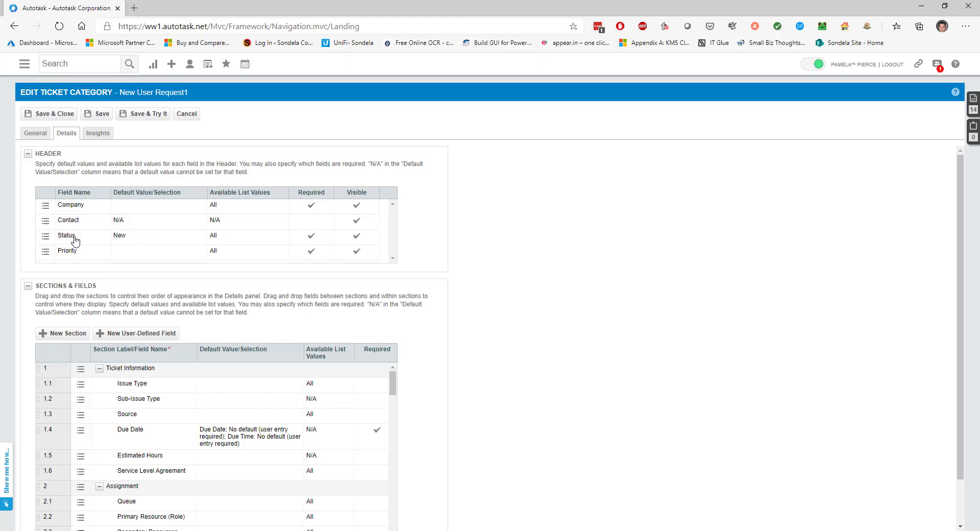
# Step: Switch the Status field's available list values to Custom and try making every value from Needs changing onward unavailable
pyautogui.click(216, 236)
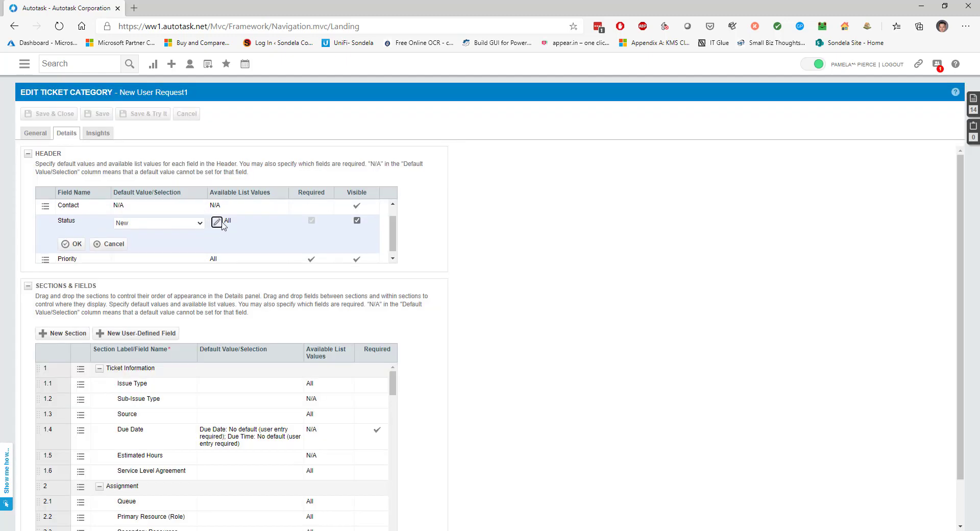
pyautogui.click(219, 223)
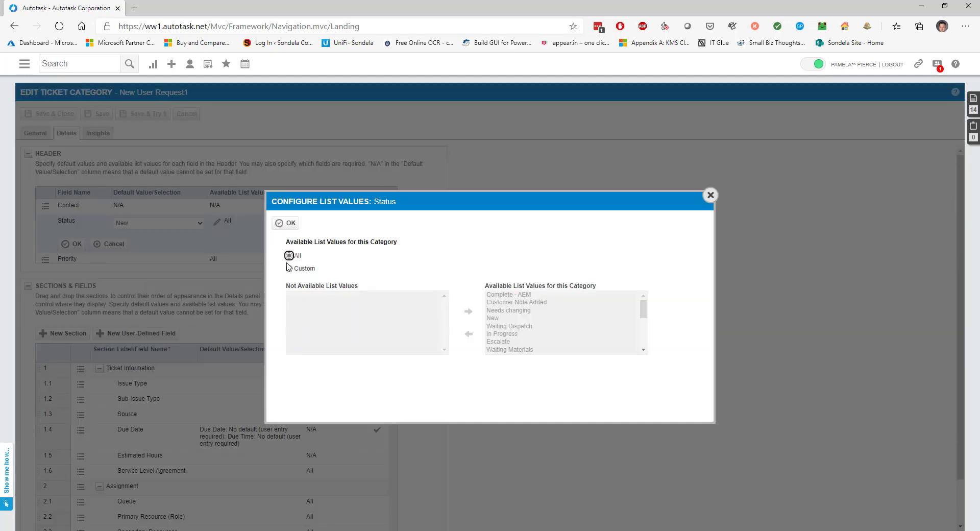
pyautogui.click(288, 268)
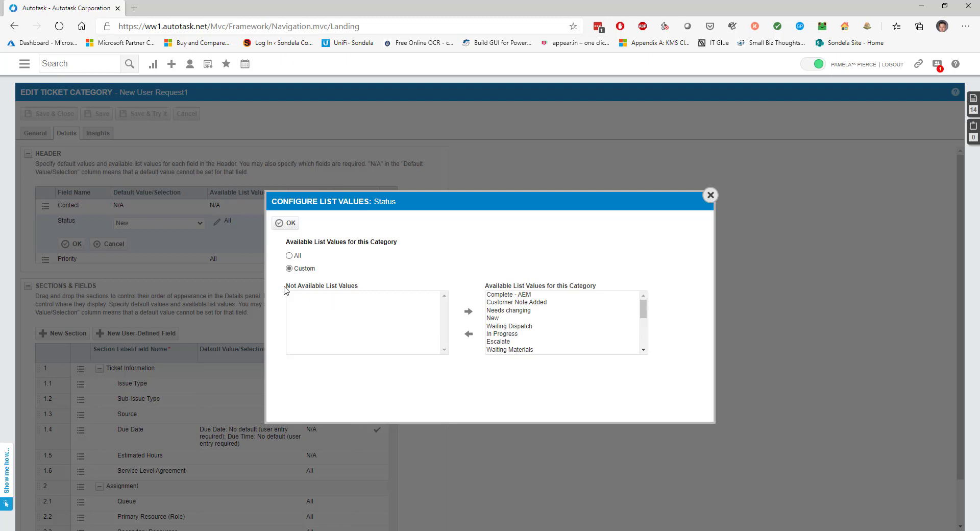
pyautogui.moveTo(286, 290); pyautogui.dragTo(424, 338)
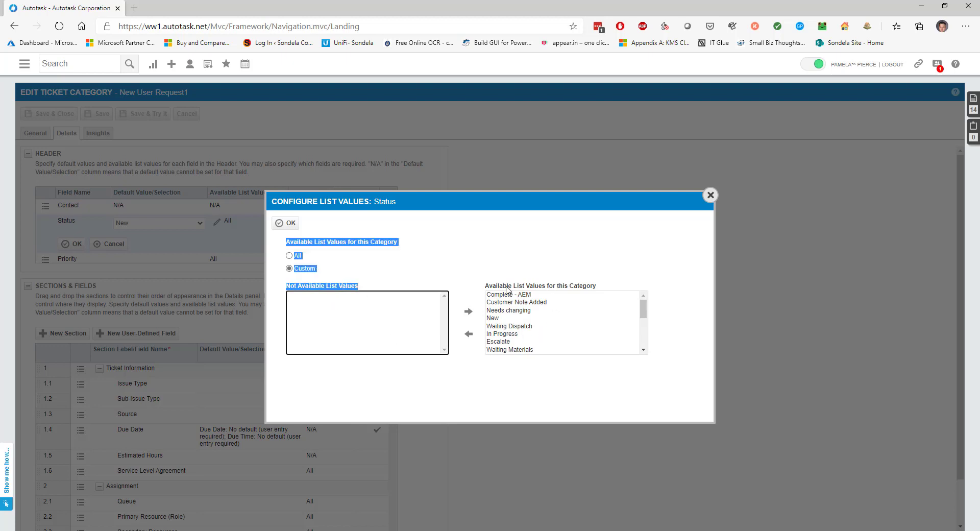
pyautogui.click(519, 311)
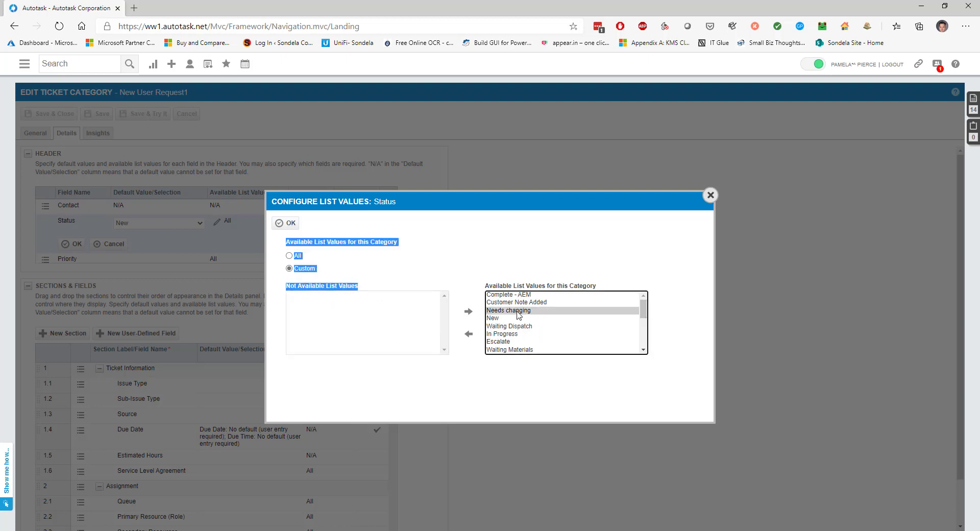
pyautogui.hotkey('shift', 'End')
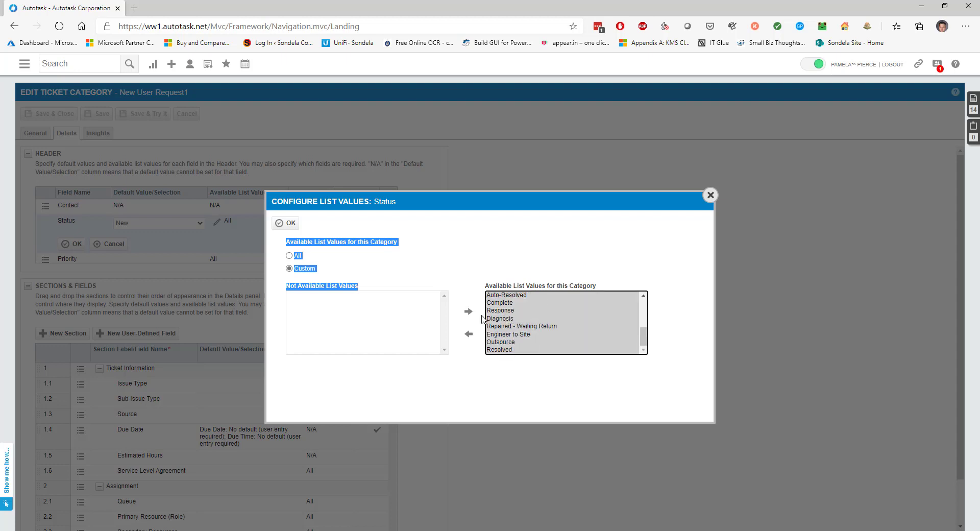
pyautogui.click(468, 334)
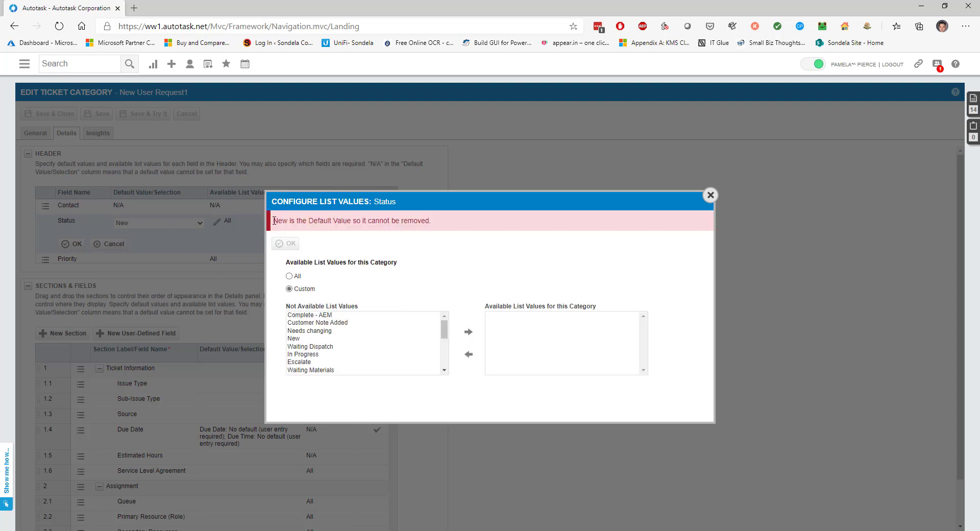
pyautogui.moveTo(274, 220); pyautogui.dragTo(468, 231)
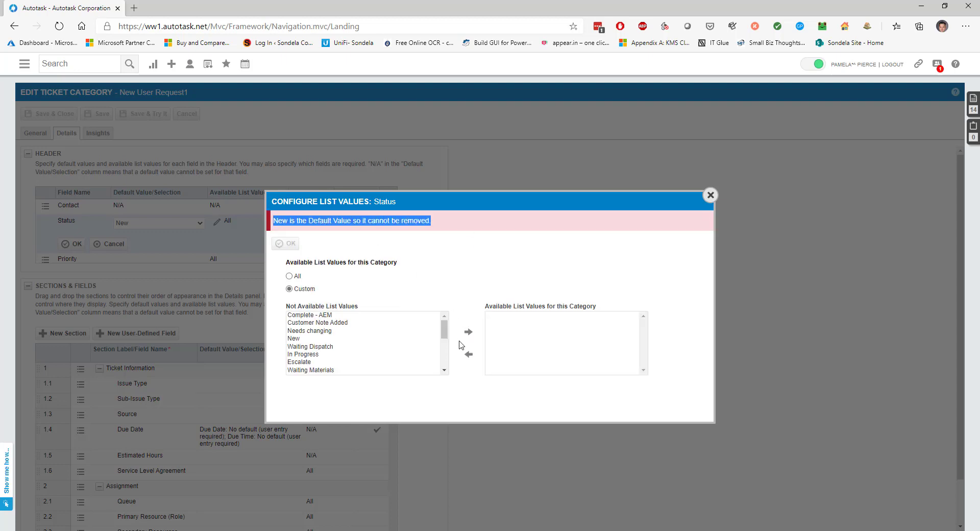
# Step: Make the New, In Progress and Waiting Customer values available for the category's Status field
pyautogui.click(312, 339)
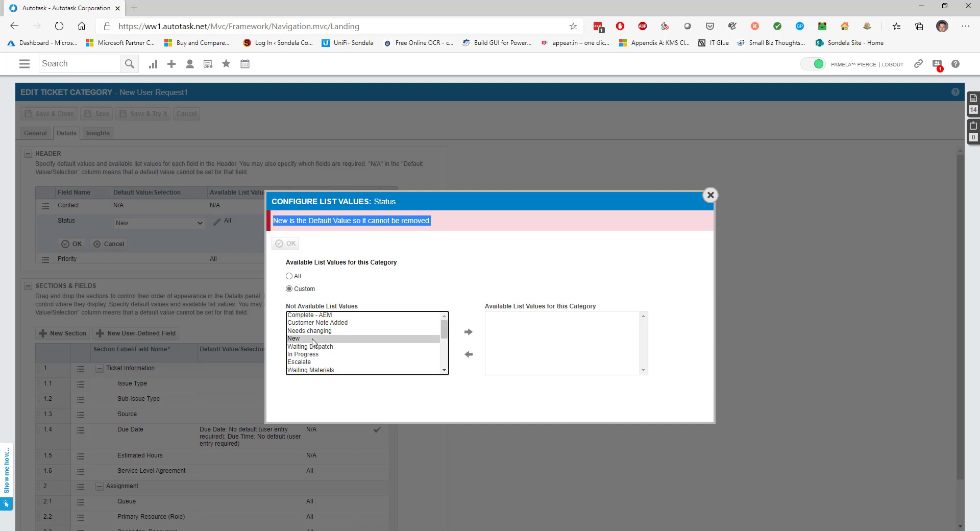
pyautogui.click(468, 332)
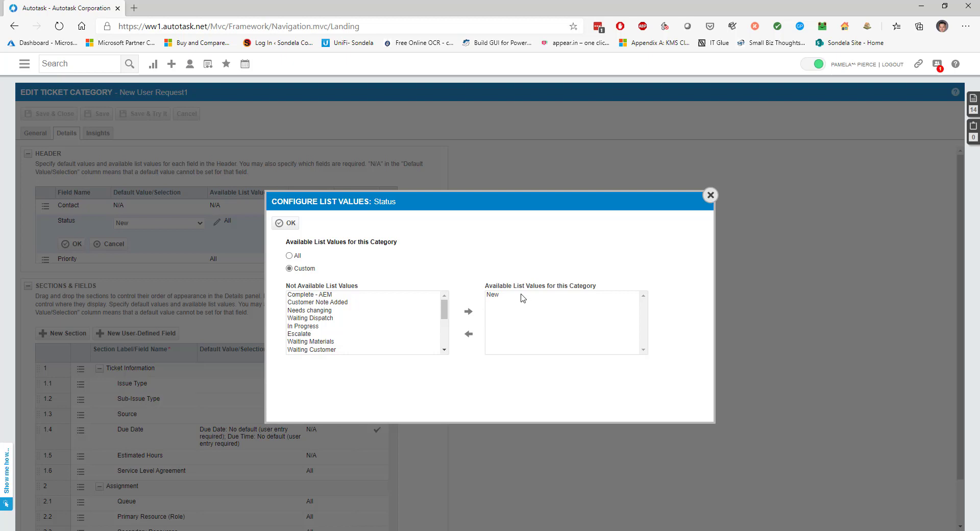
pyautogui.click(306, 326)
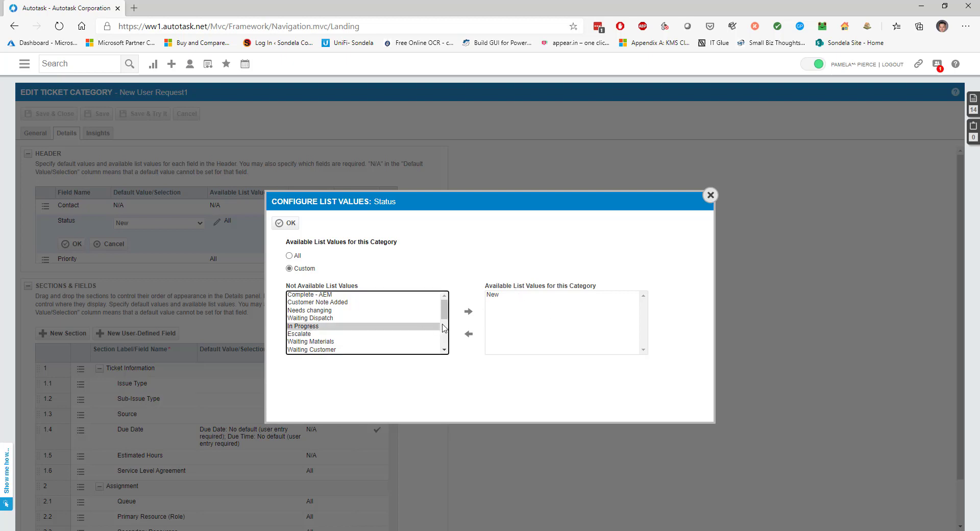
pyautogui.click(468, 312)
pyautogui.click(498, 302)
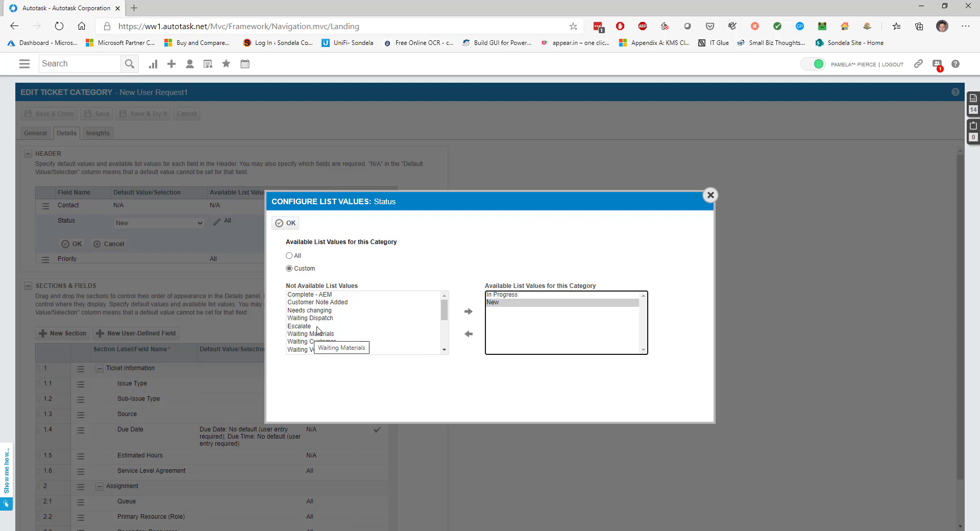
pyautogui.click(325, 343)
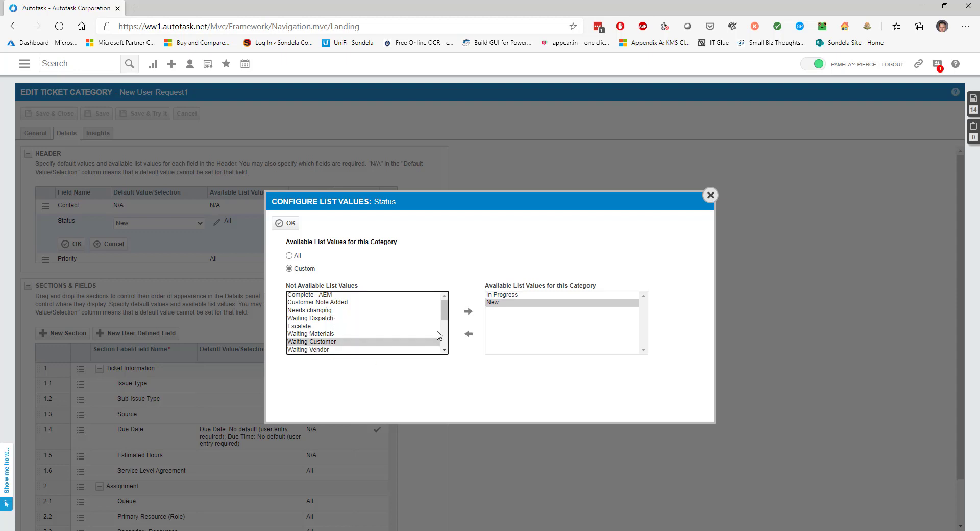
pyautogui.click(473, 315)
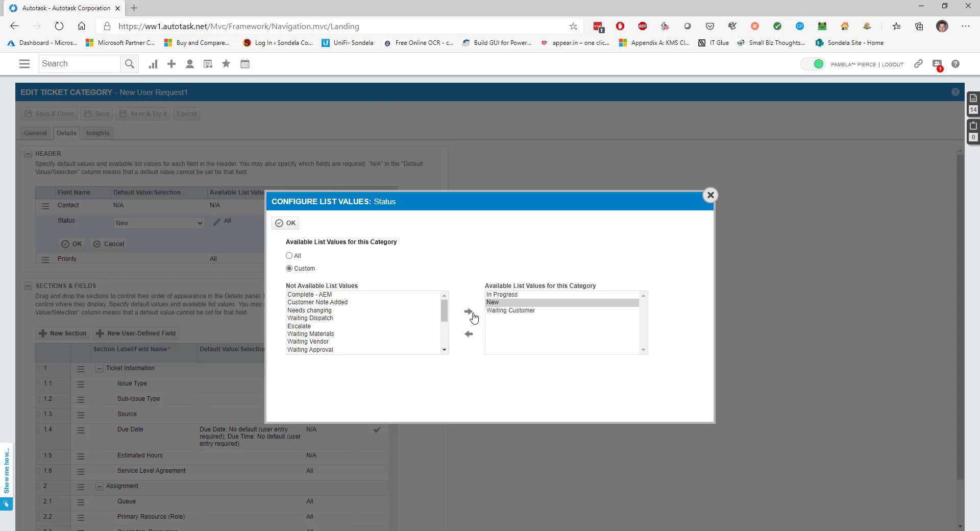
# Step: Add Complete to the available Status values and accept the customised Status field settings
pyautogui.click(444, 350)
pyautogui.click(444, 350)
pyautogui.click(444, 350)
pyautogui.click(444, 350)
pyautogui.click(444, 350)
pyautogui.click(336, 334)
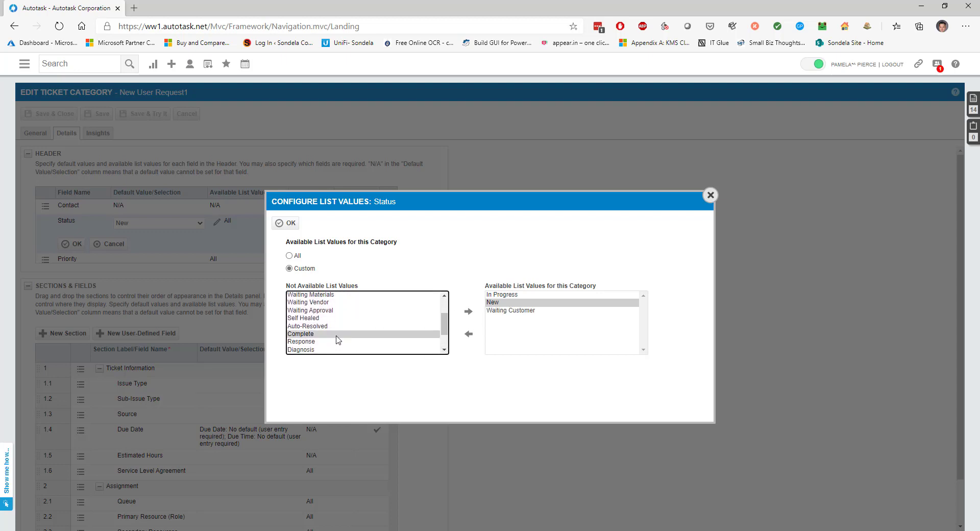
pyautogui.click(468, 312)
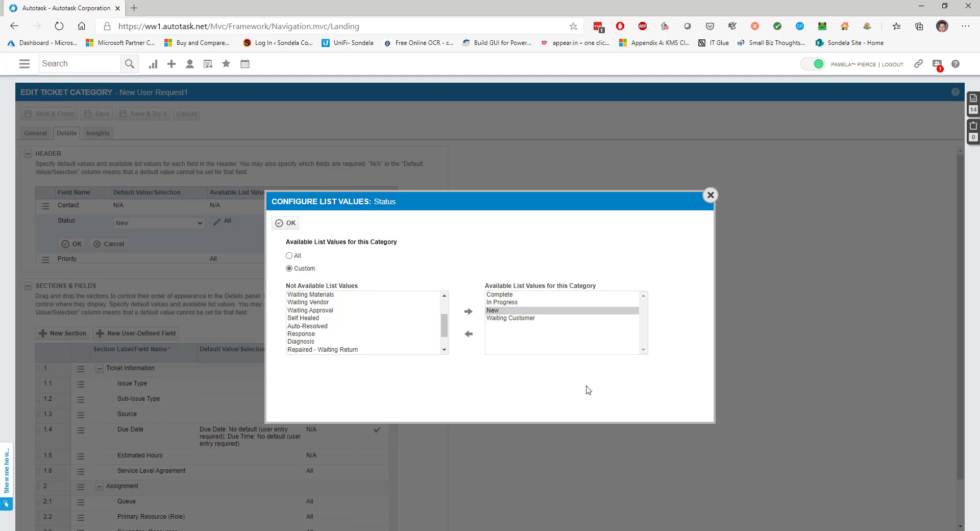
pyautogui.click(289, 222)
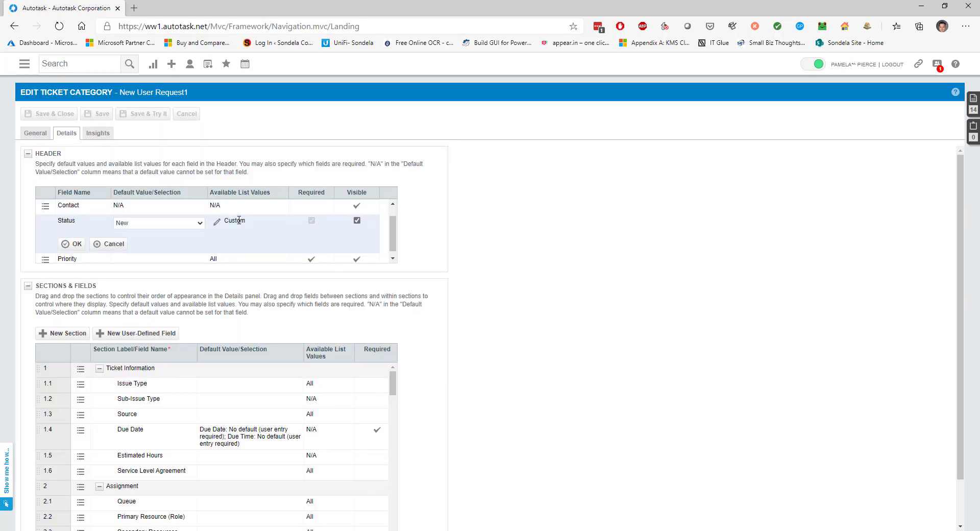
pyautogui.click(74, 244)
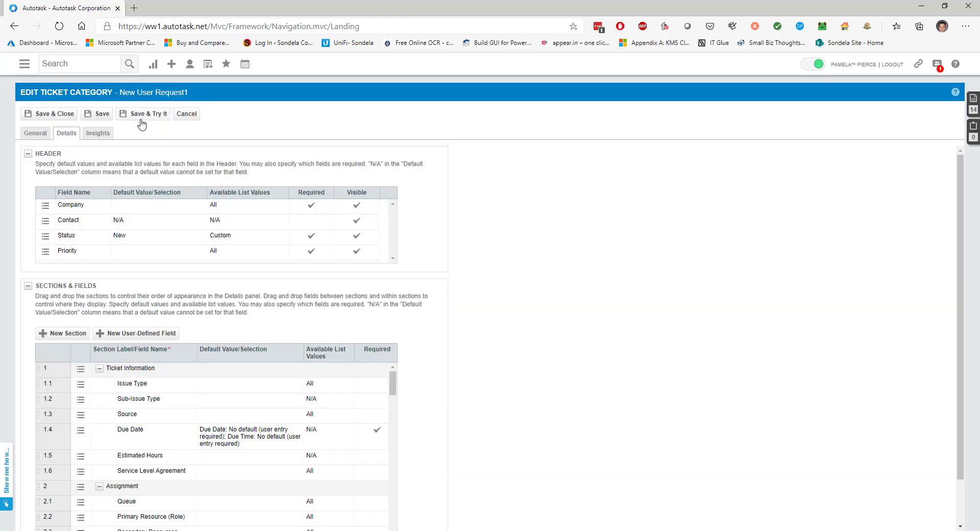
# Step: Save the category with a trial ticket and review the Status choices offered there before closing the ticket
pyautogui.click(141, 118)
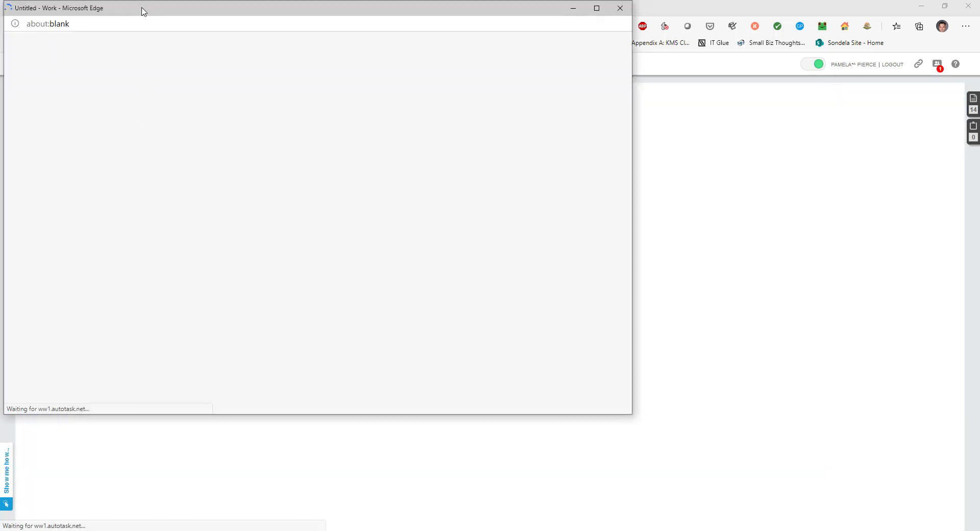
pyautogui.moveTo(143, 9); pyautogui.dragTo(280, 39)
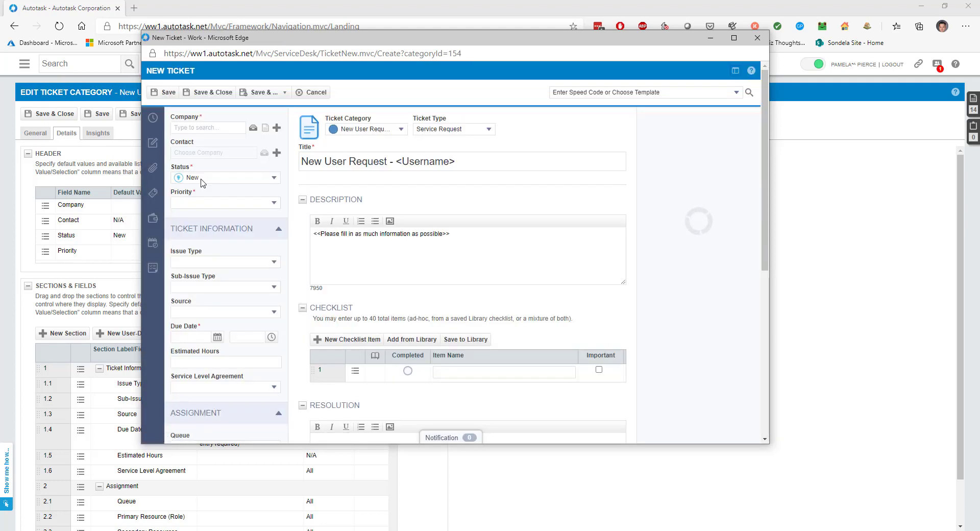
pyautogui.click(201, 180)
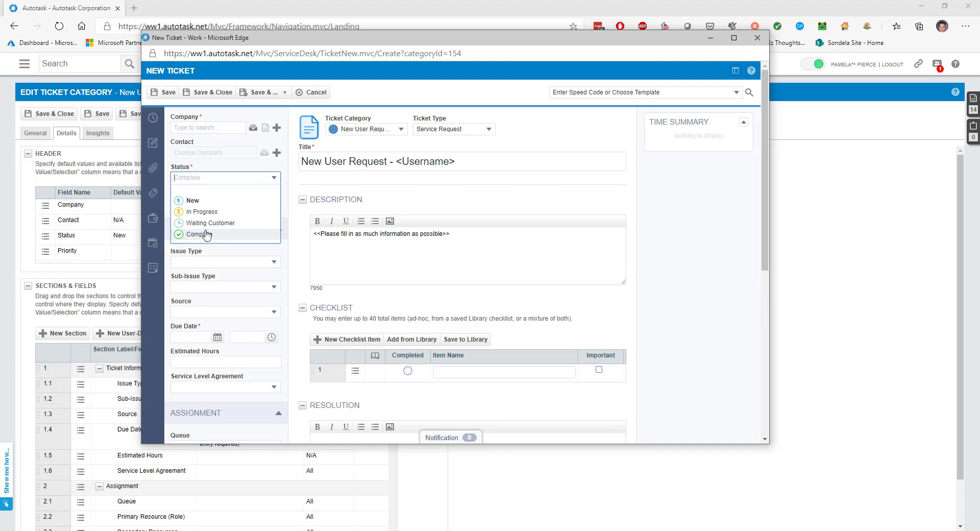
pyautogui.press('Up')
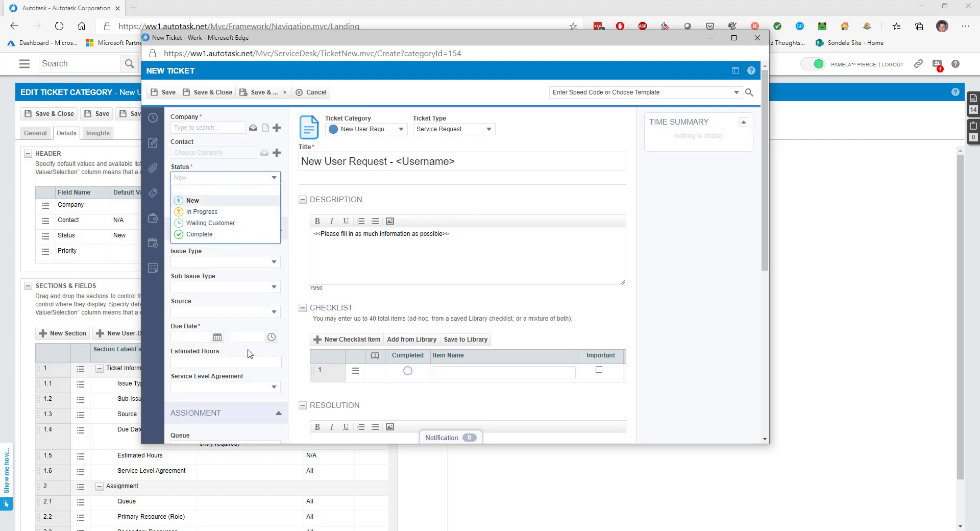
pyautogui.click(428, 267)
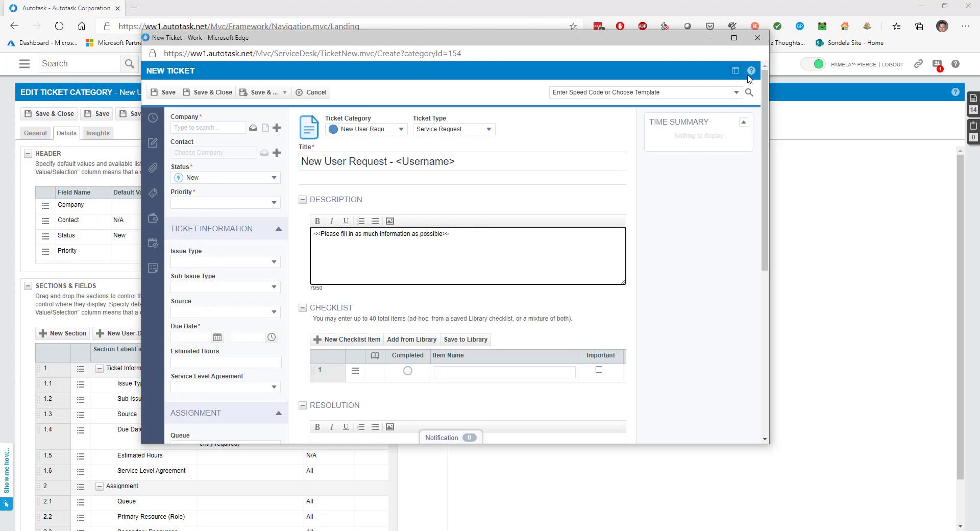
pyautogui.click(757, 38)
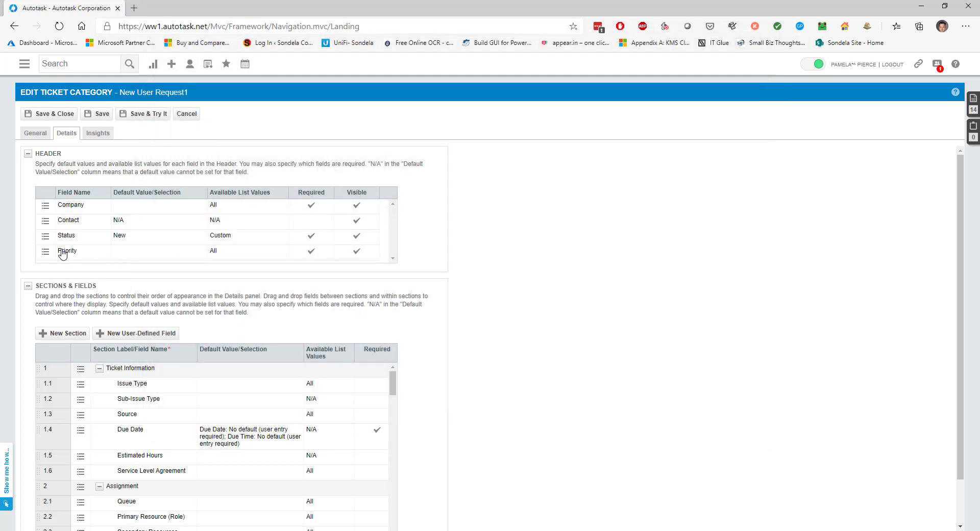
# Step: Set the default value of the Priority field in the Header to Low
pyautogui.click(94, 273)
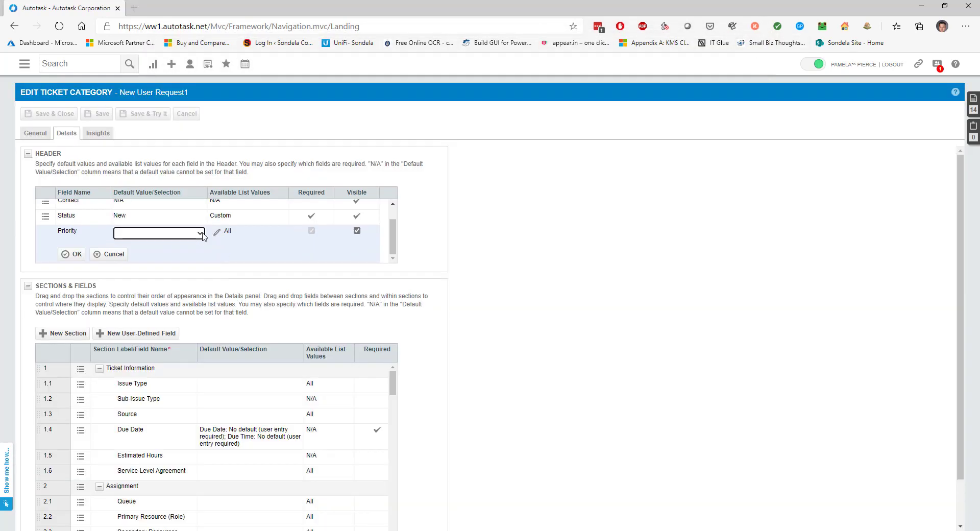
pyautogui.click(203, 235)
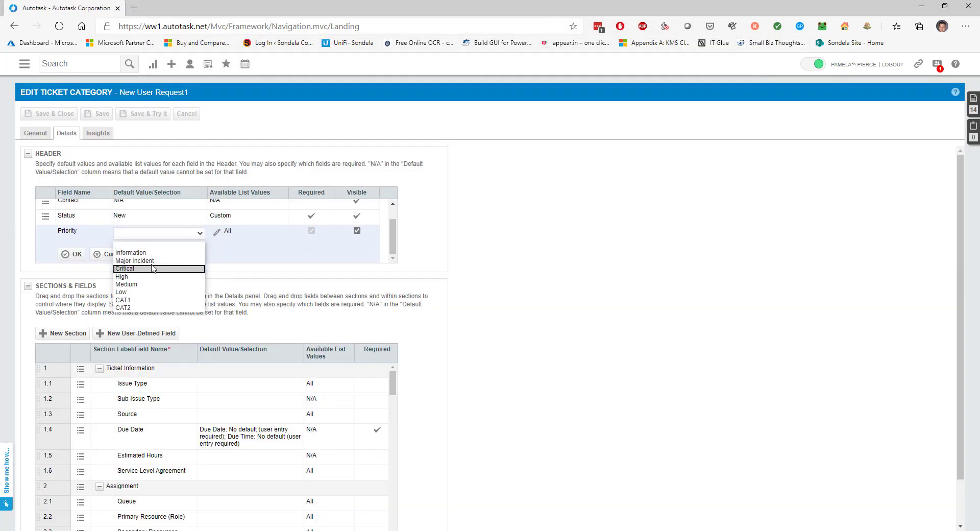
pyautogui.click(145, 293)
# Step: Switch the Priority field's available list values to Custom and make Medium and High unavailable
pyautogui.click(217, 233)
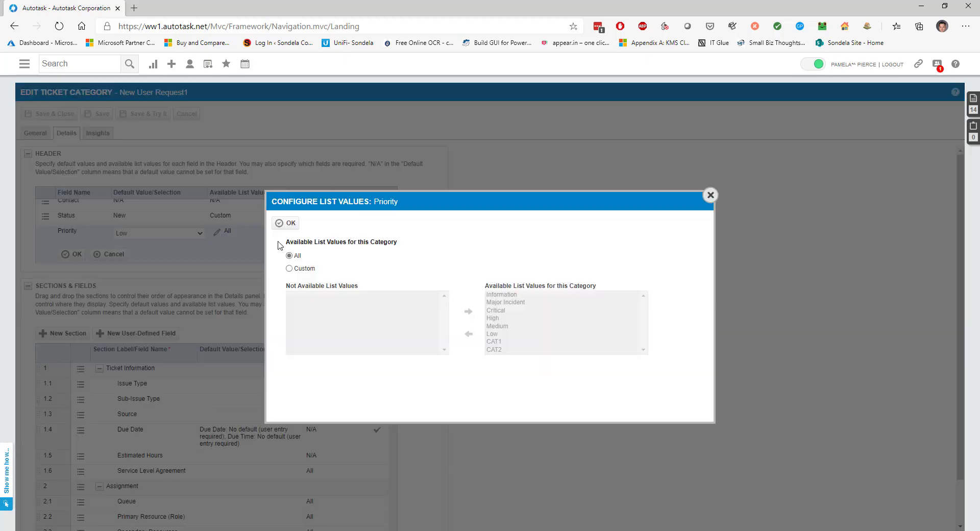
pyautogui.click(289, 269)
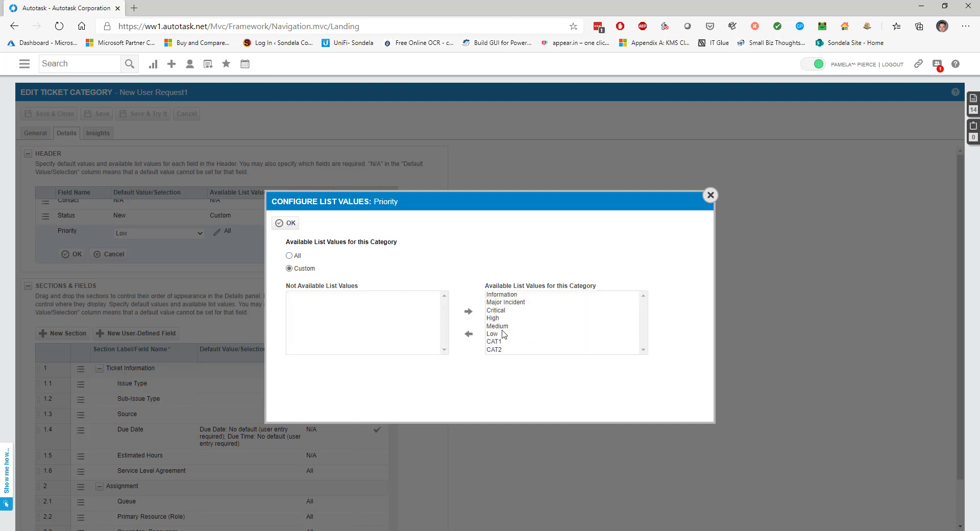
pyautogui.click(498, 325)
pyautogui.click(467, 334)
pyautogui.click(493, 318)
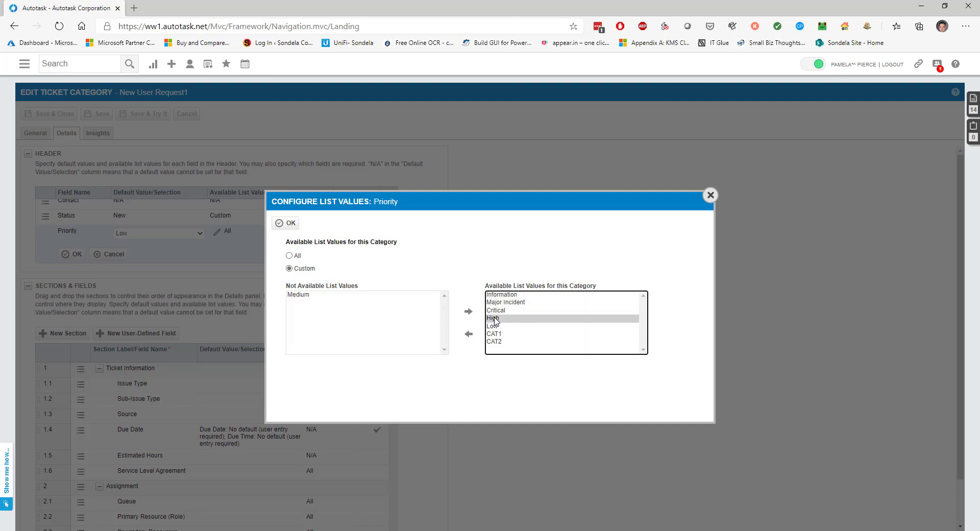
pyautogui.click(467, 335)
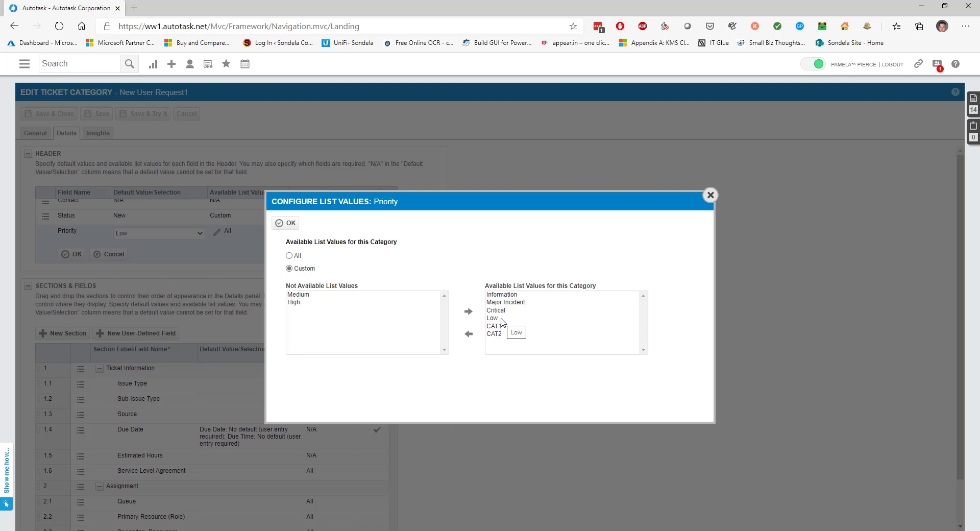
# Step: Exclude Information, Major Incident, CAT1 and CAT2 from the Priority values, restore High and Medium, and check the default value choices
pyautogui.moveTo(494, 332); pyautogui.dragTo(497, 327)
pyautogui.keyDown('ctrl'); pyautogui.click(512, 302); pyautogui.keyUp('ctrl')
pyautogui.keyDown('ctrl'); pyautogui.click(510, 294); pyautogui.keyUp('ctrl')
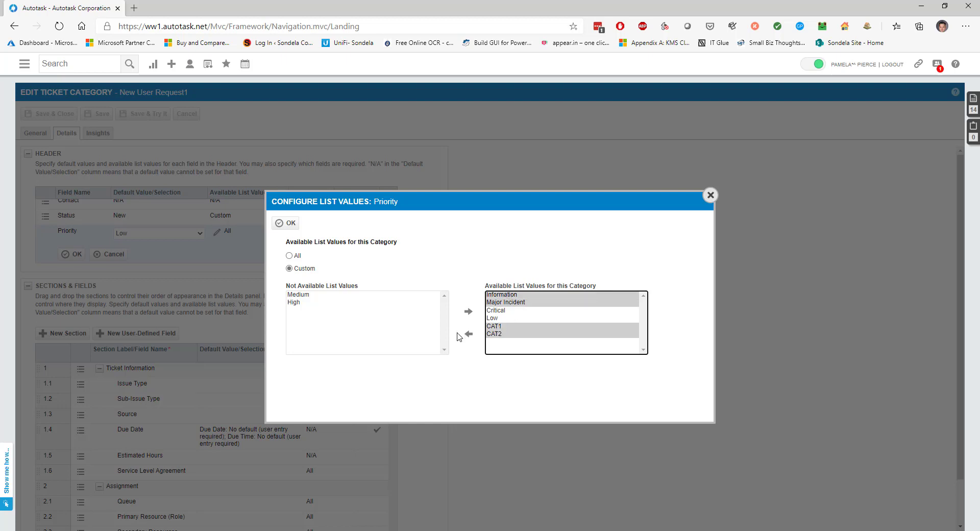
pyautogui.click(467, 334)
pyautogui.moveTo(300, 304); pyautogui.dragTo(302, 298)
pyautogui.click(468, 312)
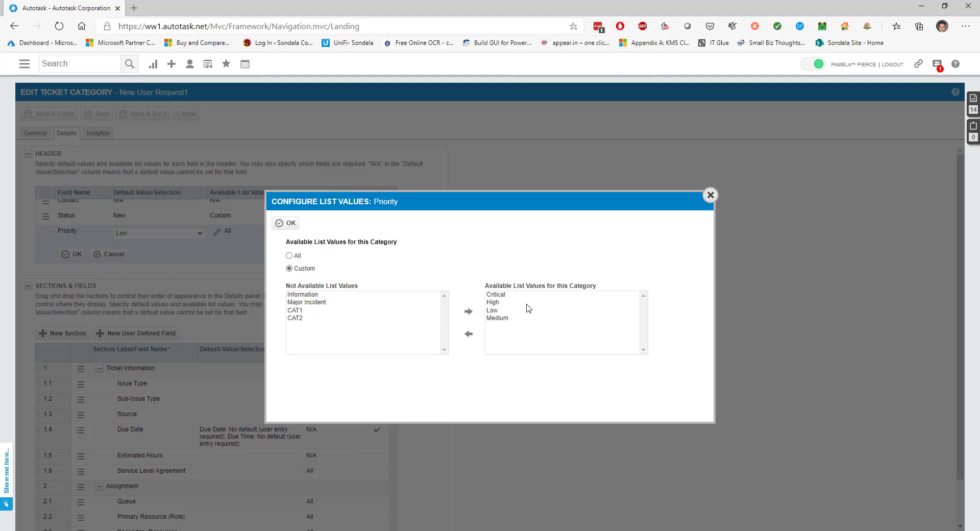
pyautogui.click(287, 225)
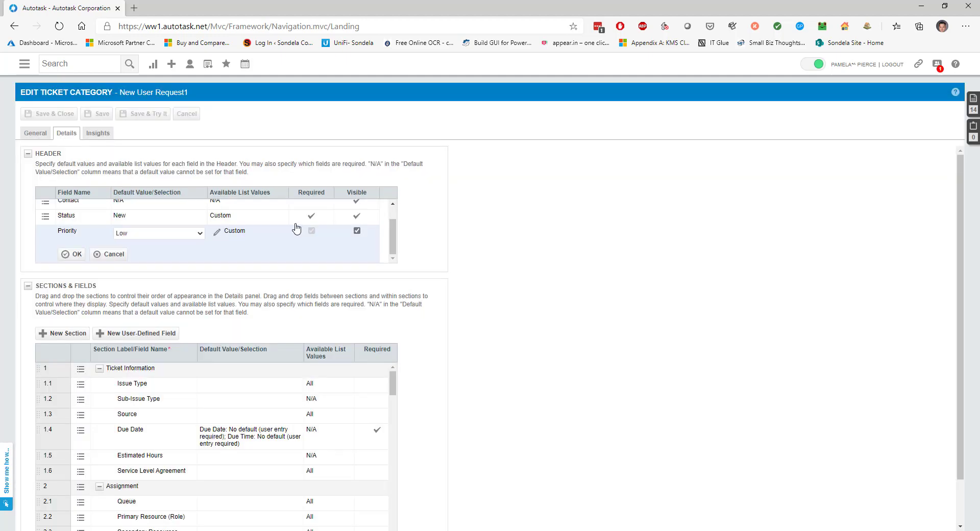
pyautogui.click(151, 234)
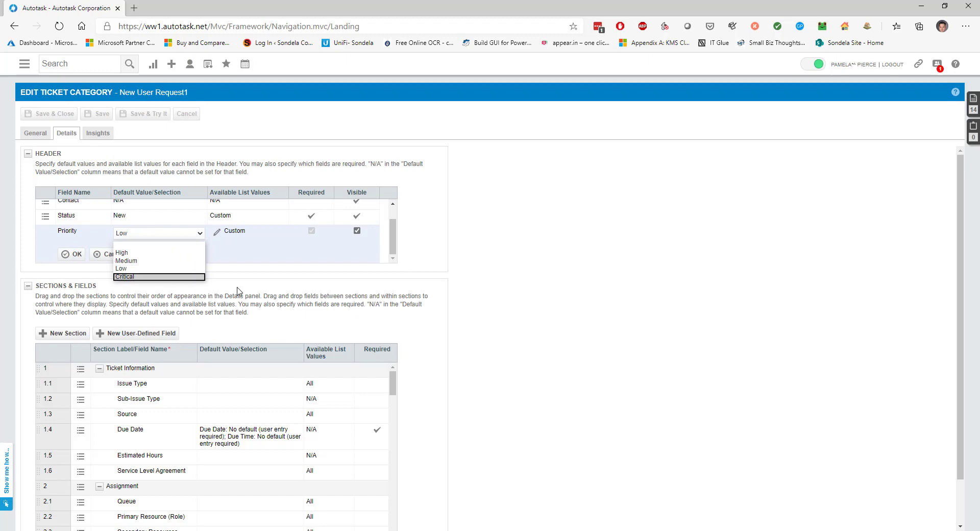
pyautogui.click(525, 291)
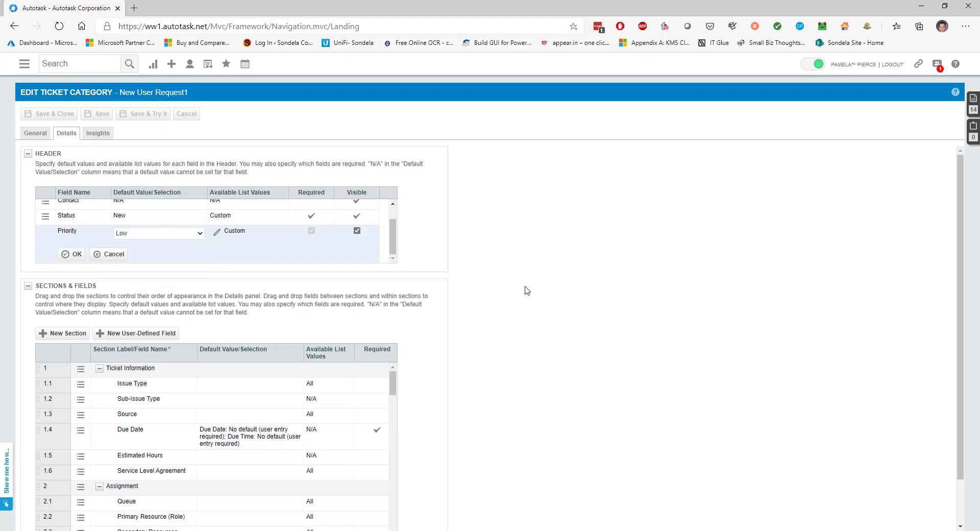
# Step: Apply the Priority field settings and save the category with a trial ticket, reviewing the Issue Type choices offered there
pyautogui.click(79, 258)
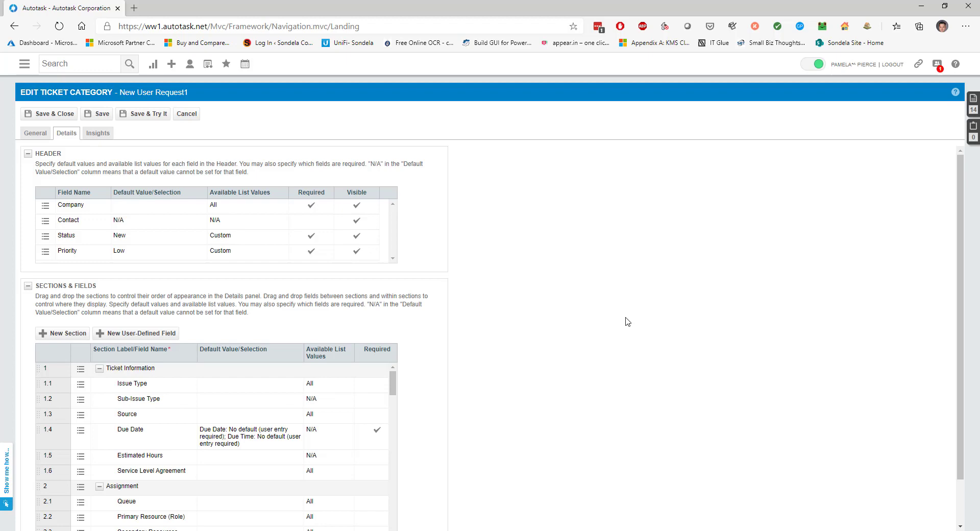
pyautogui.click(144, 113)
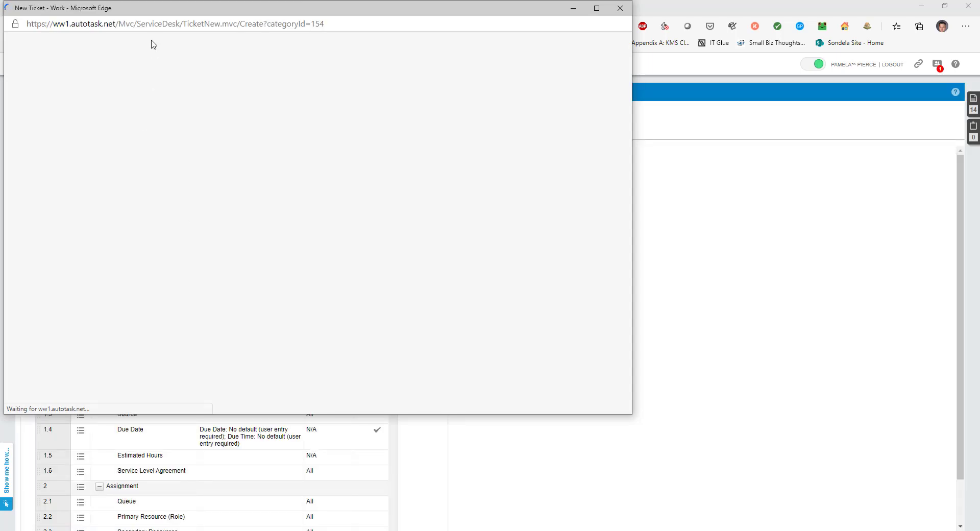
pyautogui.moveTo(152, 9); pyautogui.dragTo(376, 36)
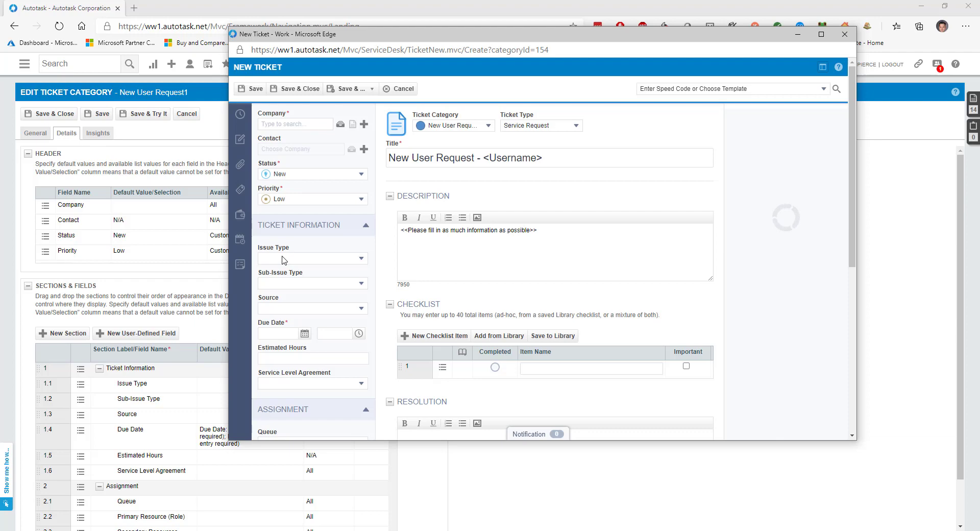
pyautogui.click(283, 260)
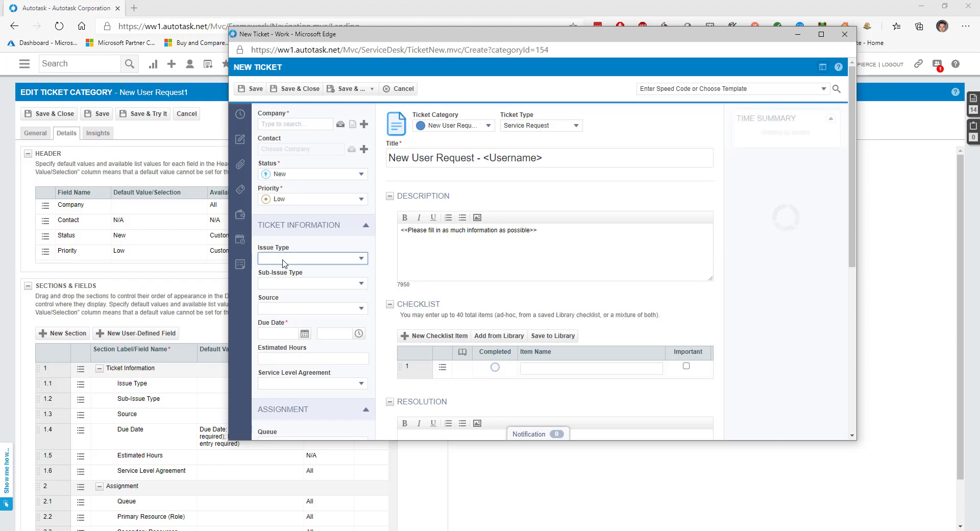
pyautogui.scroll(-1, 298, 352)
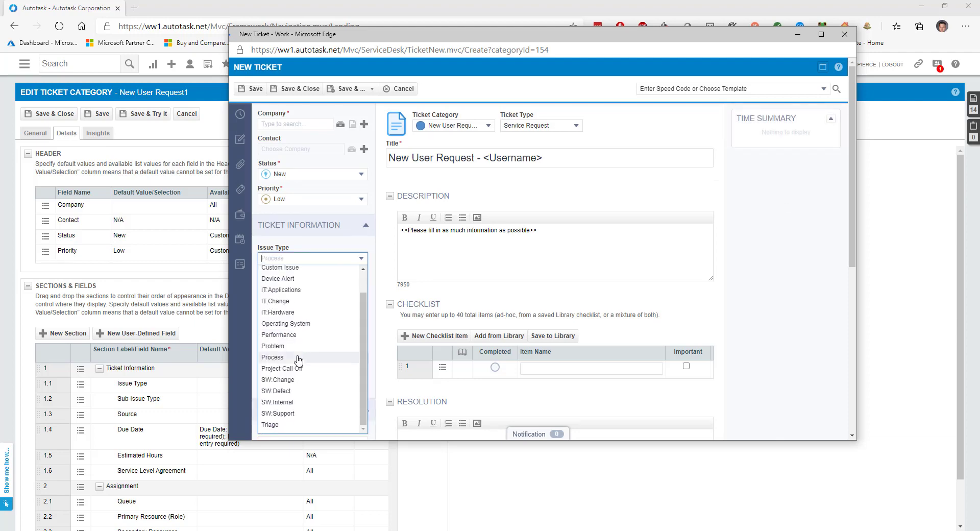
pyautogui.scroll(1, 299, 360)
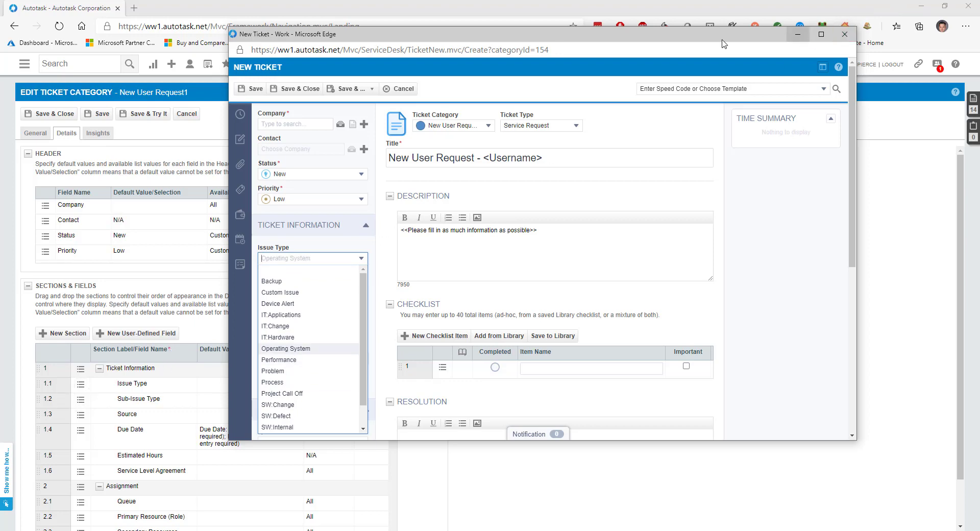
pyautogui.click(803, 38)
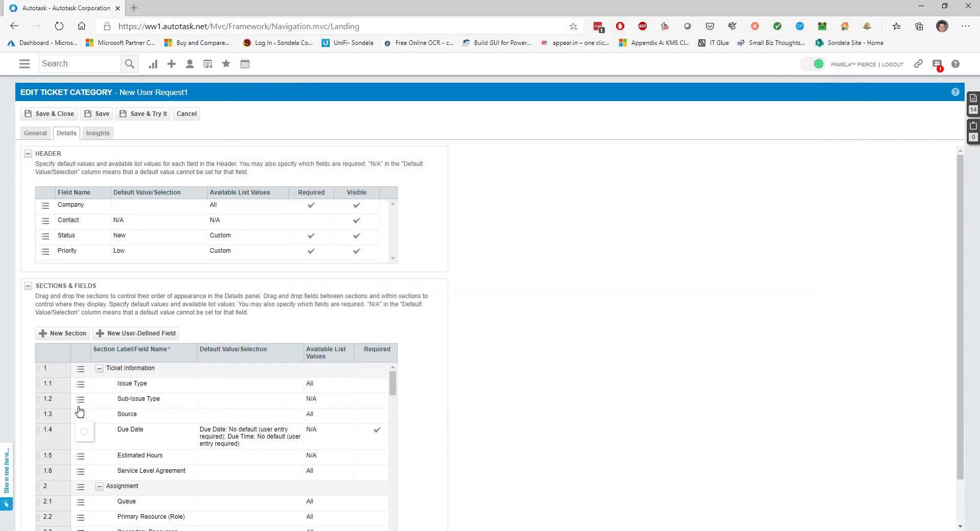
# Step: Hide the Sub-Issue Type and Issue Type fields from the Ticket Information section and save the category with a trial ticket to check
pyautogui.moveTo(80, 400)
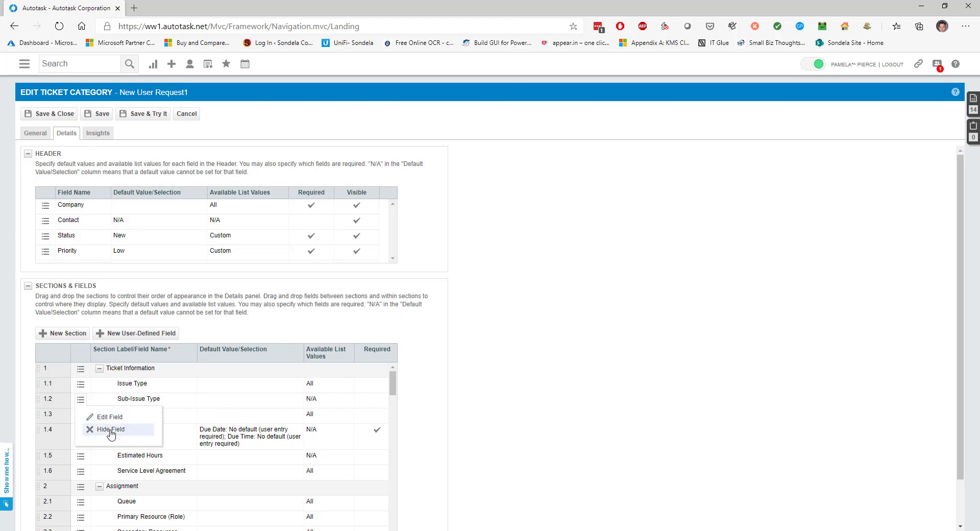
pyautogui.click(111, 429)
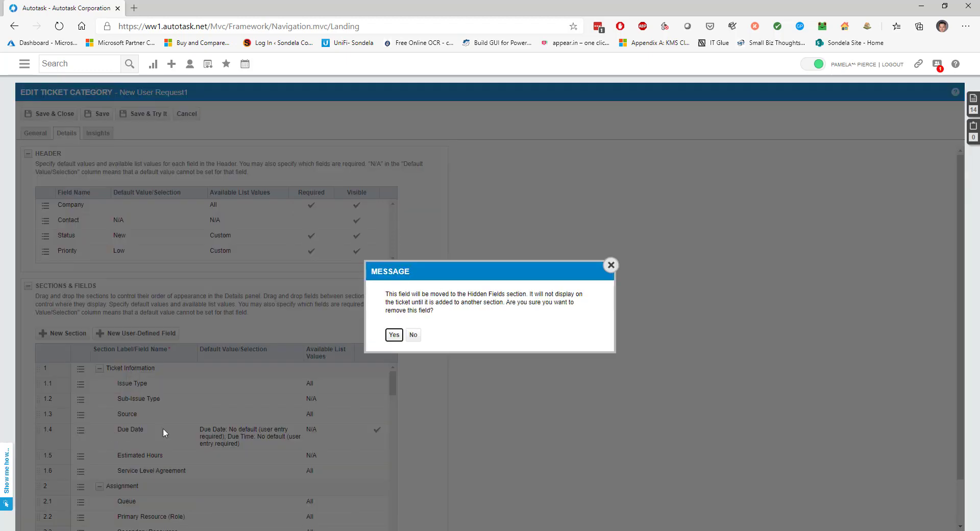
pyautogui.click(394, 334)
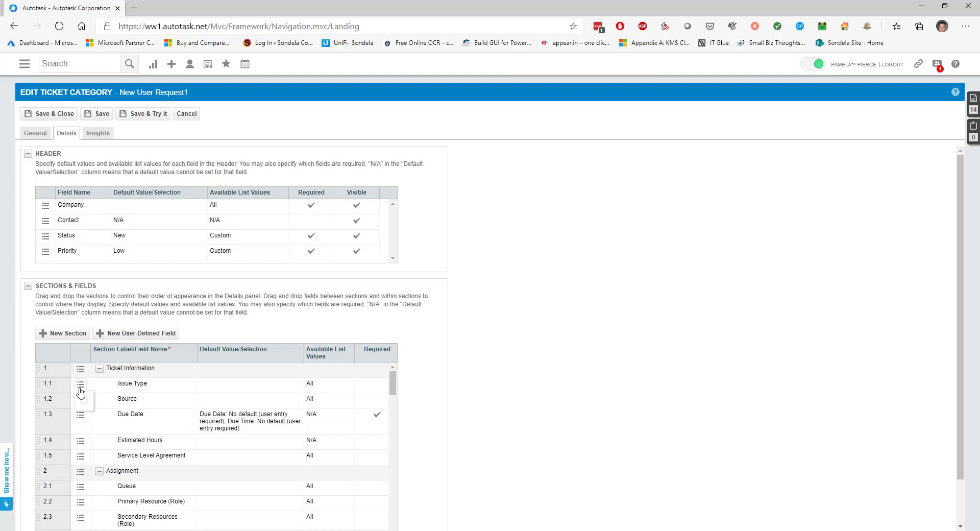
pyautogui.click(80, 384)
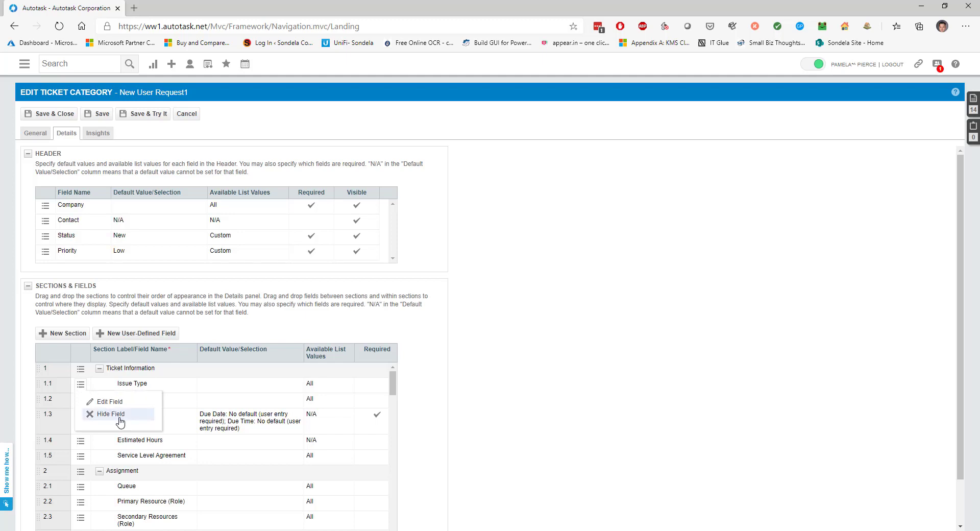
pyautogui.click(120, 422)
pyautogui.click(394, 335)
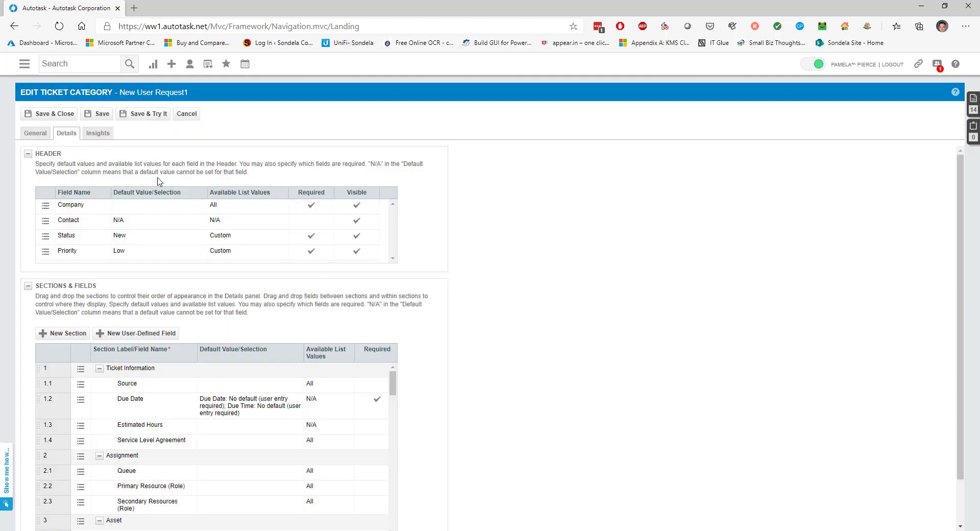
pyautogui.click(145, 114)
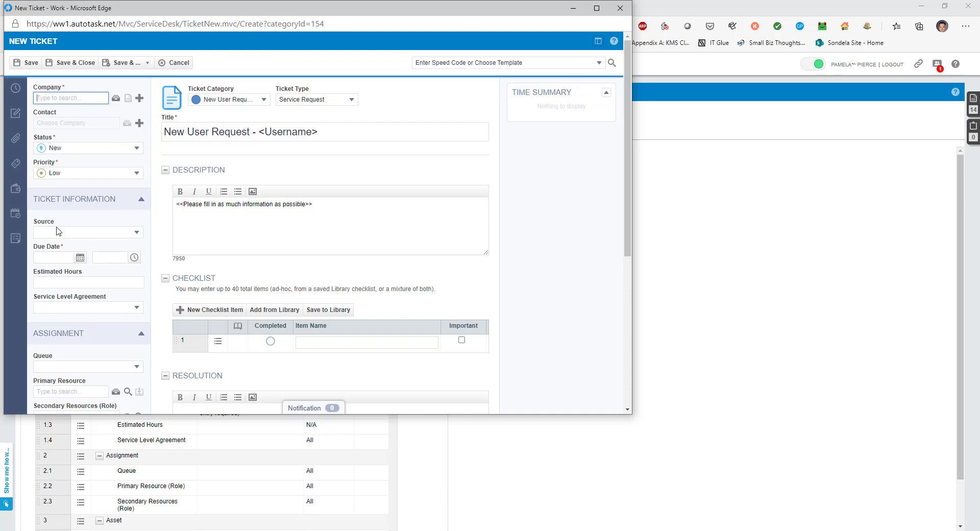
pyautogui.click(619, 8)
# Step: Examine the edit and hide options available for the category's fields and sections, including the Billing section
pyautogui.scroll(-1, 103, 398)
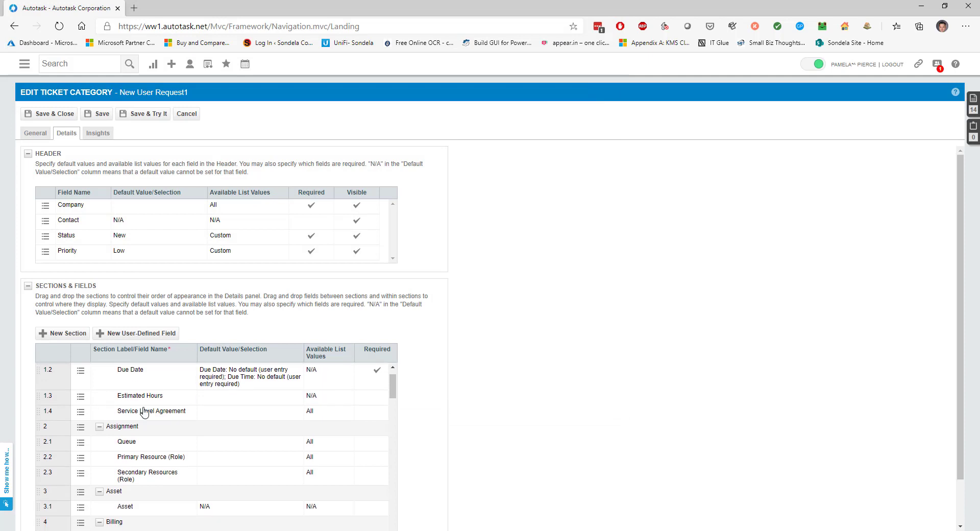
pyautogui.scroll(1, 97, 408)
pyautogui.click(83, 425)
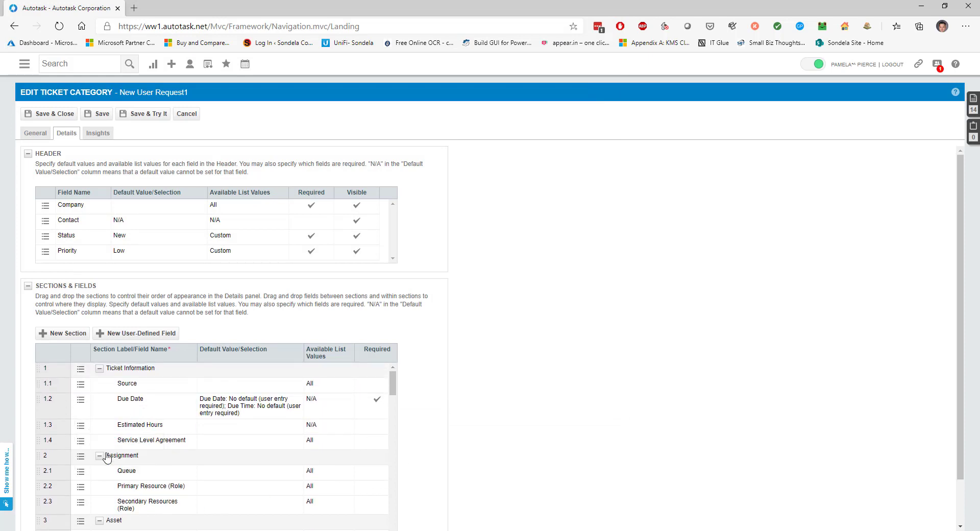
pyautogui.click(81, 457)
pyautogui.scroll(-1, 519, 474)
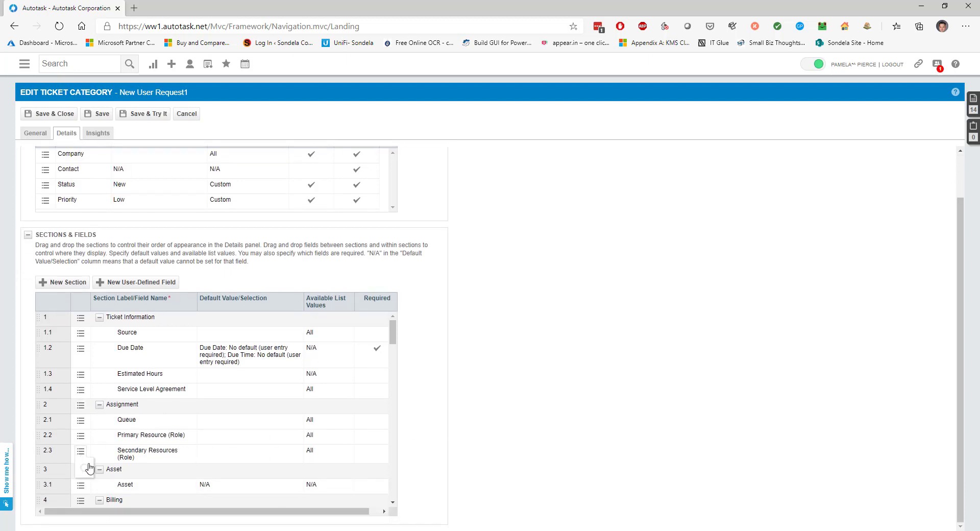
pyautogui.scroll(-1, 149, 476)
pyautogui.scroll(-1, 149, 477)
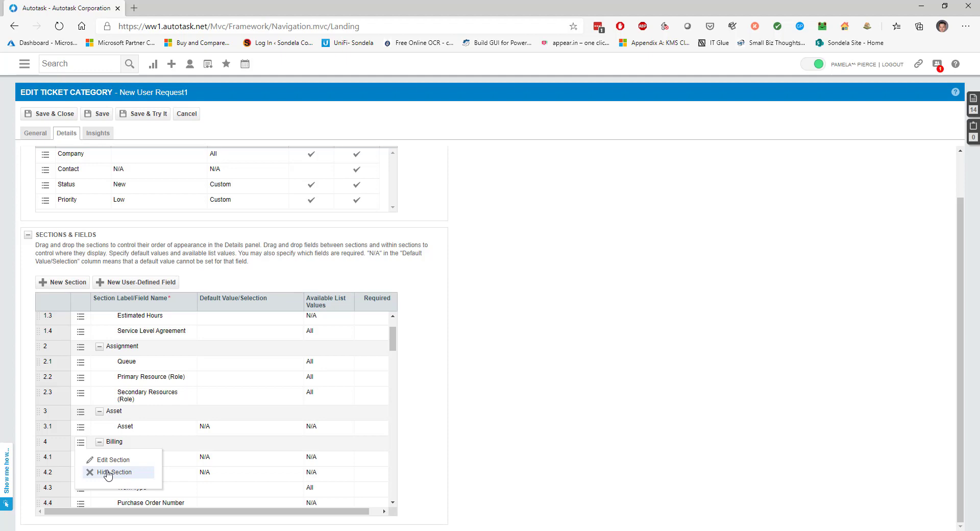
pyautogui.click(108, 472)
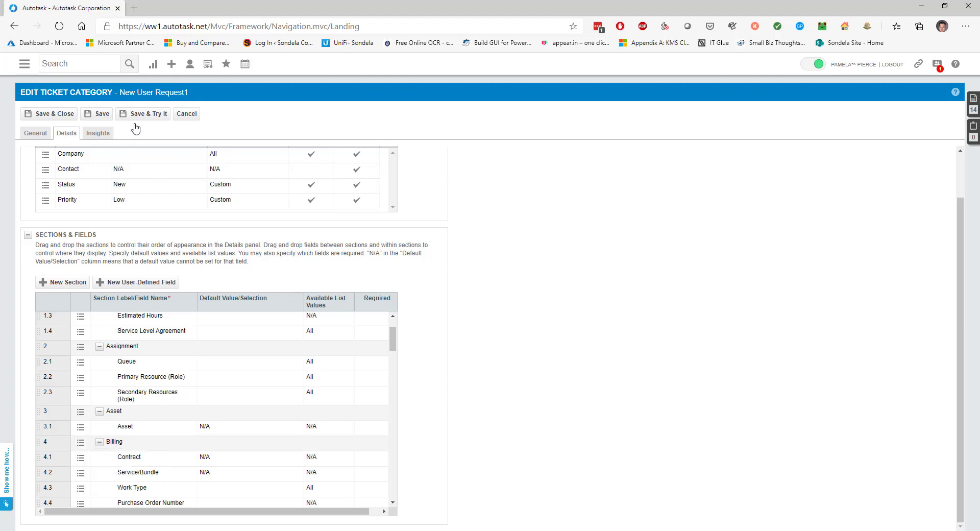
# Step: Open a trial ticket from the category, review the order of its Ticket Information, Assignment and Asset sections, and close it
pyautogui.click(137, 114)
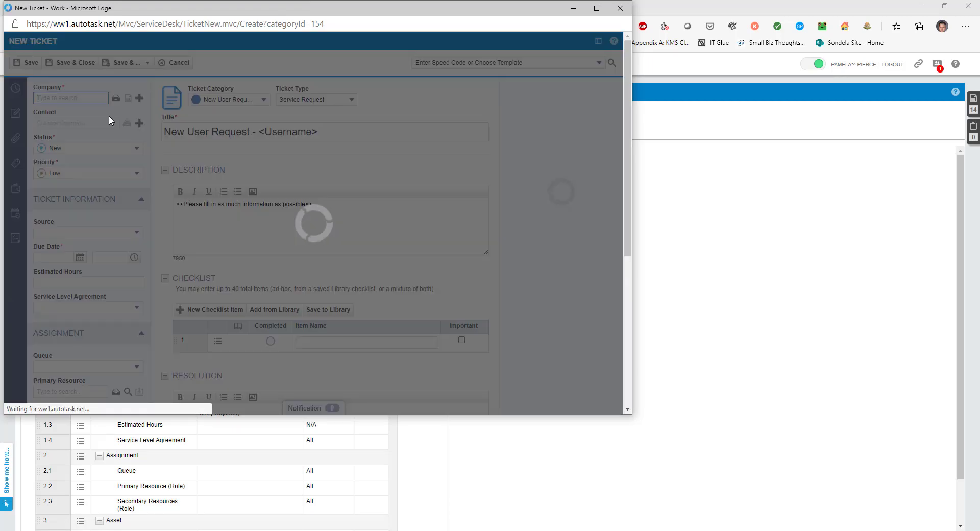
pyautogui.scroll(-2, 62, 372)
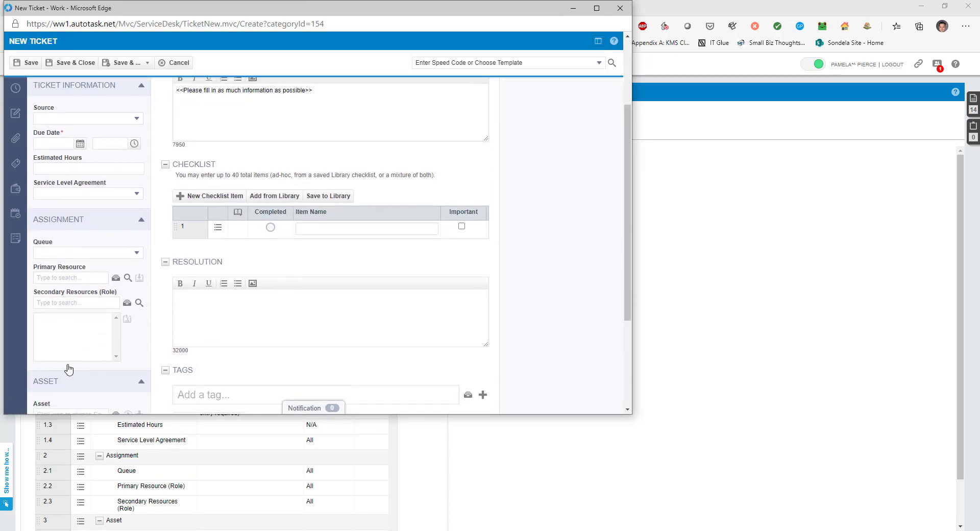
pyautogui.scroll(2, 93, 347)
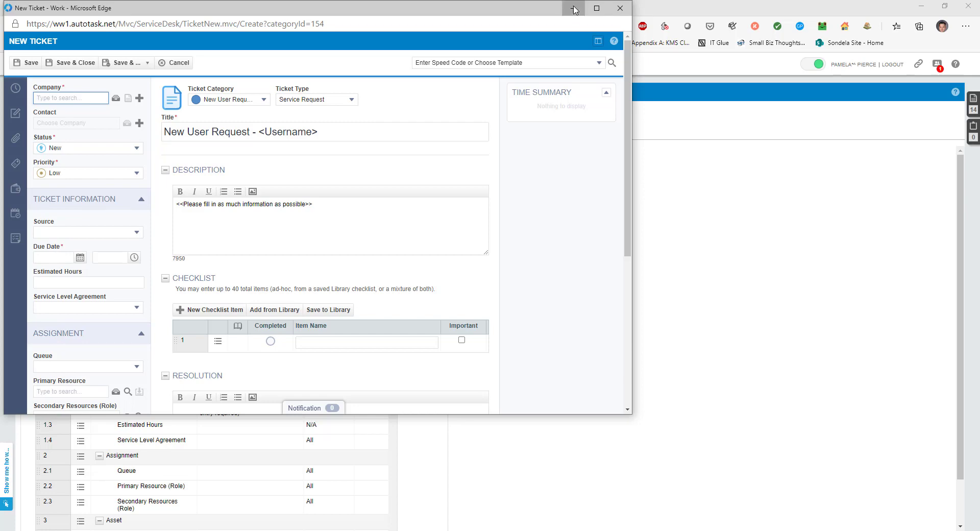
pyautogui.click(619, 8)
# Step: Move the Queue field from the Assignment section to the first position under Ticket Information
pyautogui.scroll(-2, 137, 449)
pyautogui.scroll(1, 133, 454)
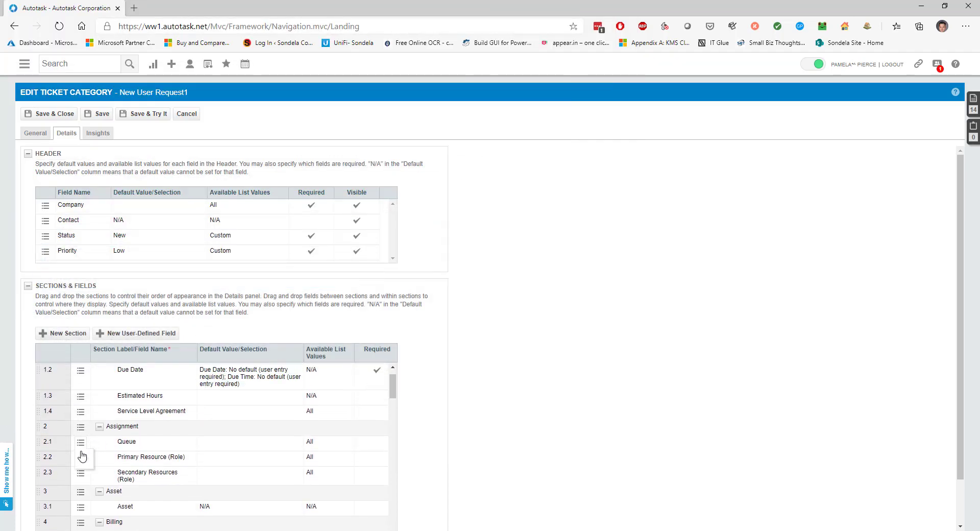
pyautogui.moveTo(53, 446); pyautogui.dragTo(132, 388)
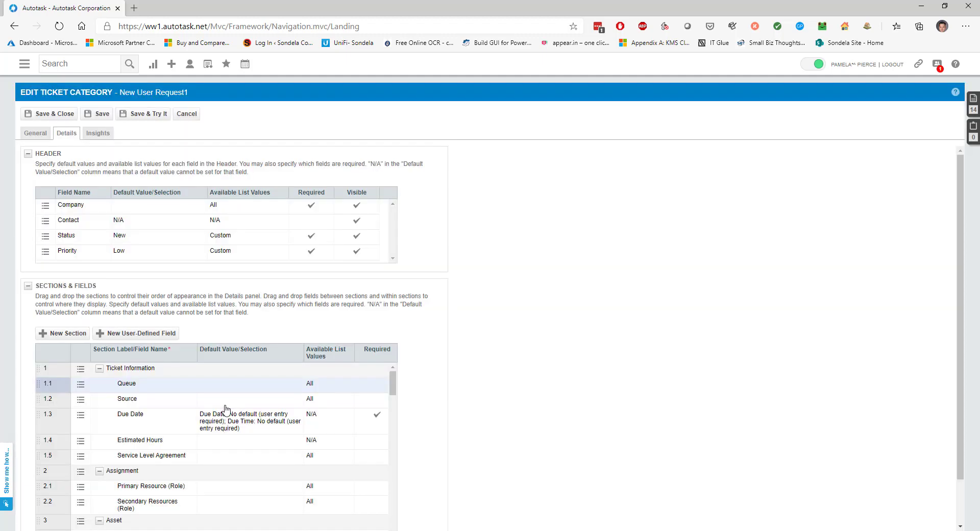
# Step: Move the whole Assignment section above the Ticket Information section
pyautogui.scroll(-2, 223, 406)
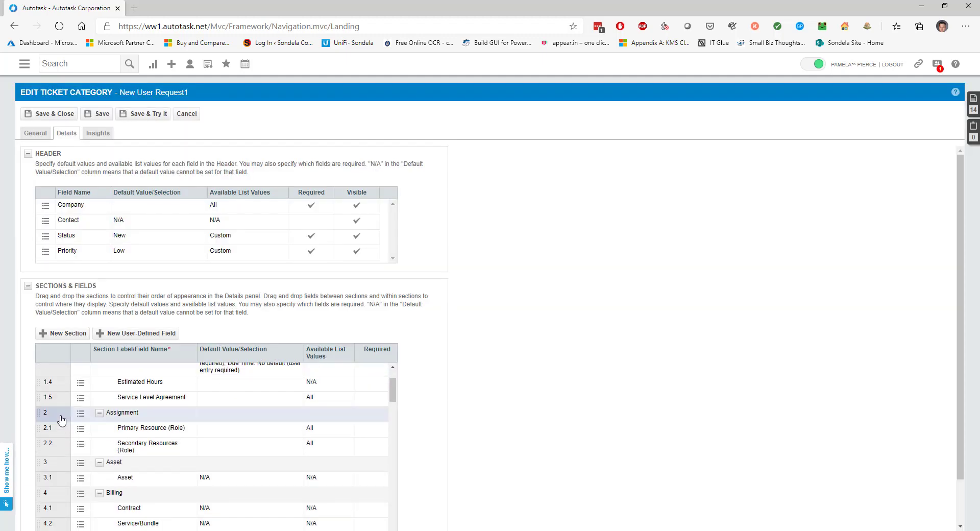
pyautogui.scroll(2, 82, 359)
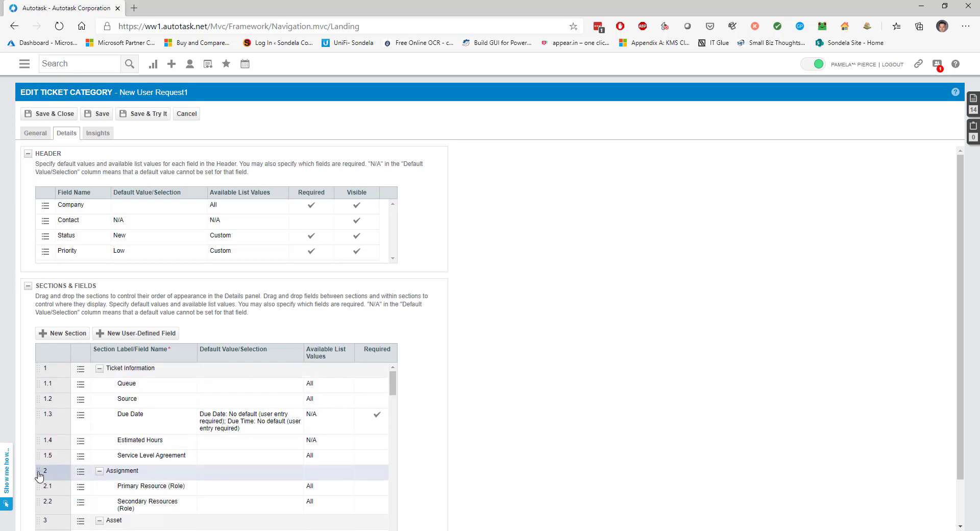
pyautogui.moveTo(37, 471); pyautogui.dragTo(64, 369)
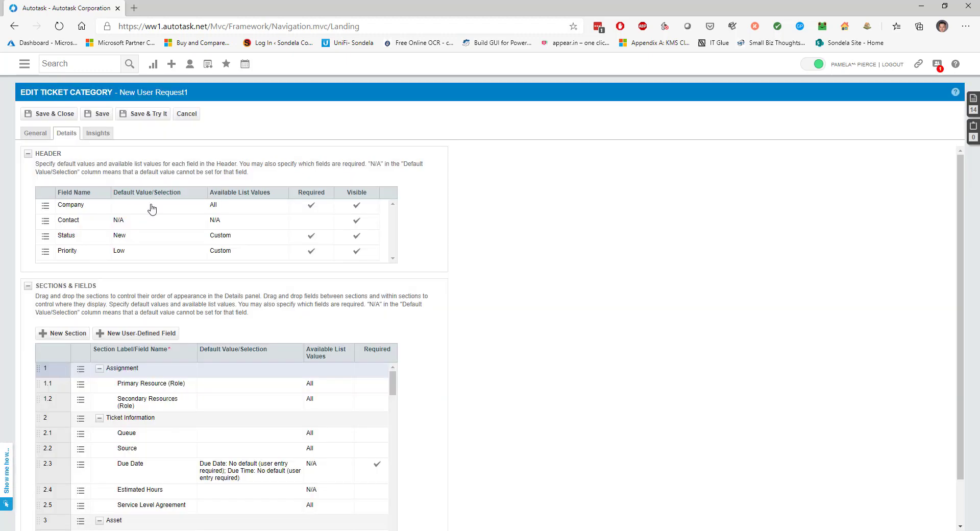
# Step: Save the category with a trial ticket, check the rearranged sections and the default title, and close the ticket
pyautogui.click(155, 113)
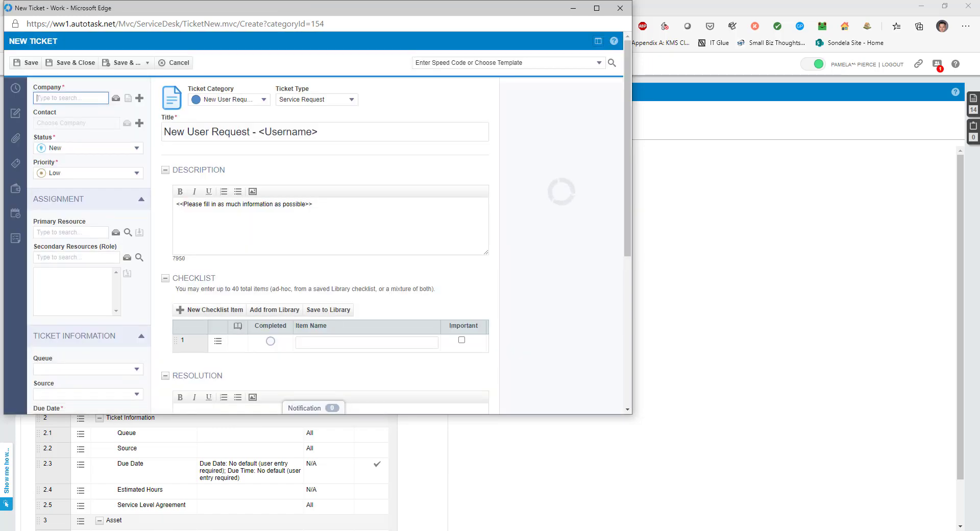
pyautogui.click(54, 233)
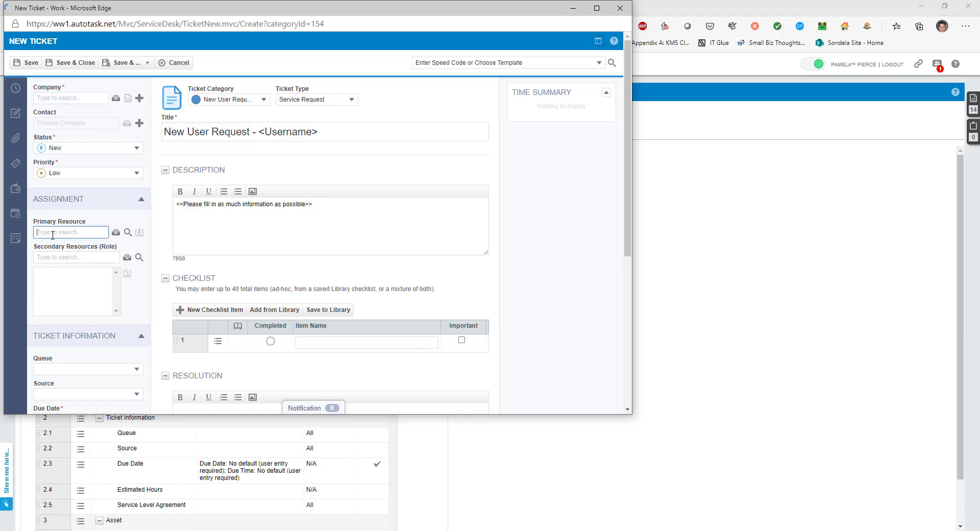
pyautogui.click(619, 383)
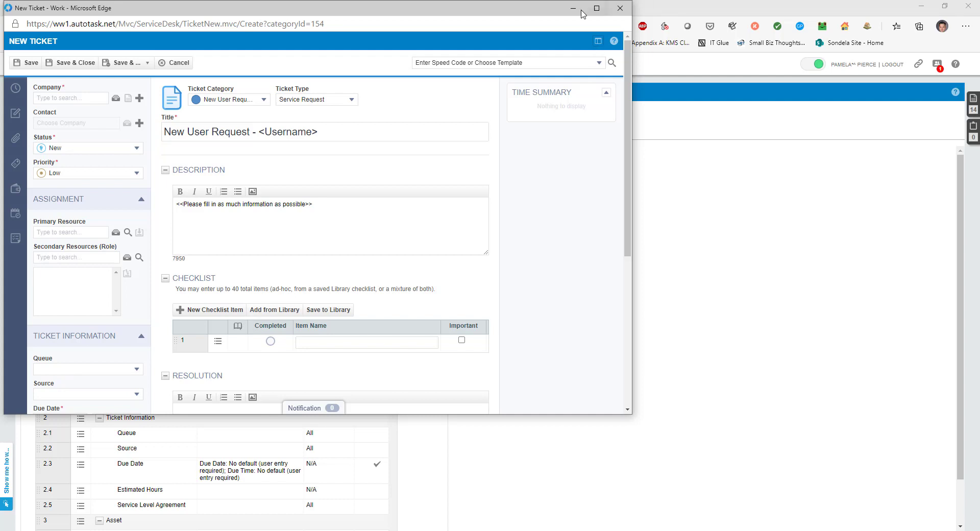
pyautogui.moveTo(172, 135); pyautogui.dragTo(340, 143)
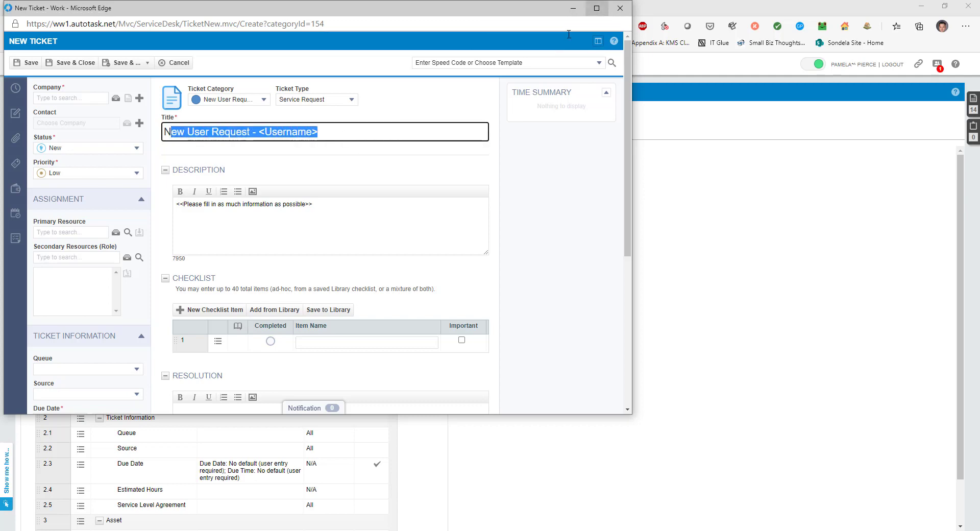
pyautogui.click(621, 9)
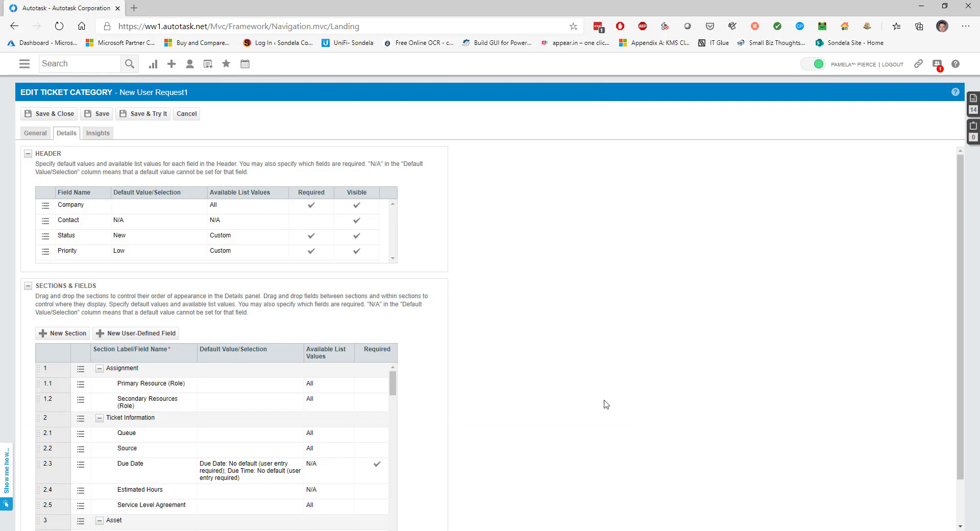
# Step: Look through the category's hidden fields and add a new section named "Specific information"
pyautogui.scroll(-10, 294, 449)
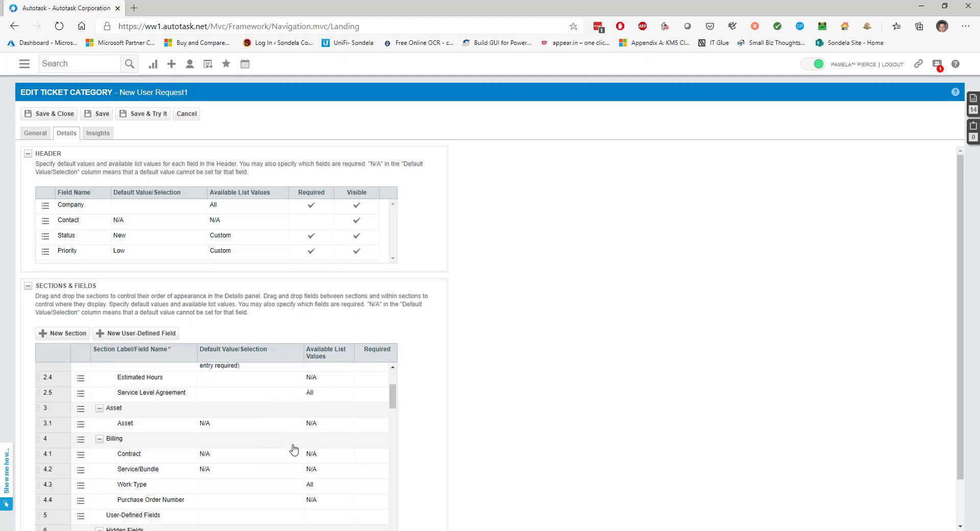
pyautogui.scroll(-3, 294, 448)
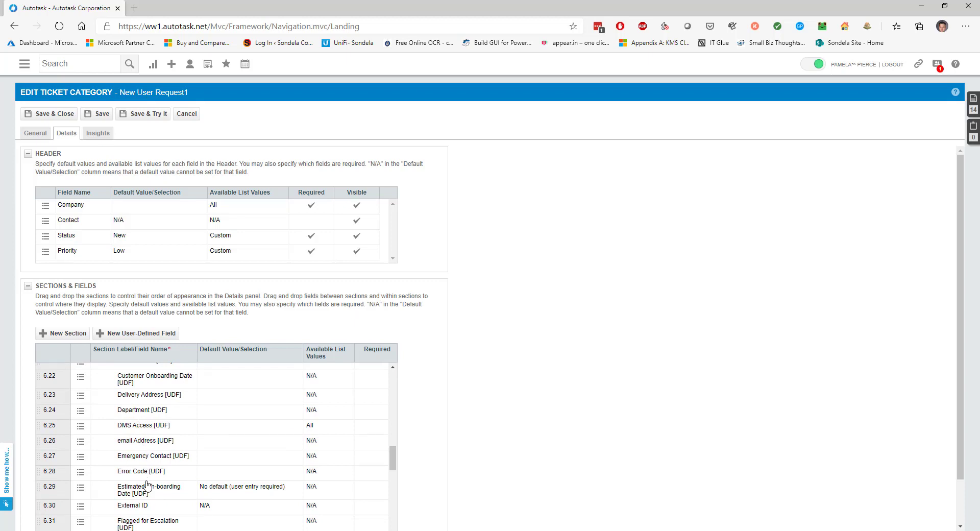
pyautogui.scroll(-3, 147, 485)
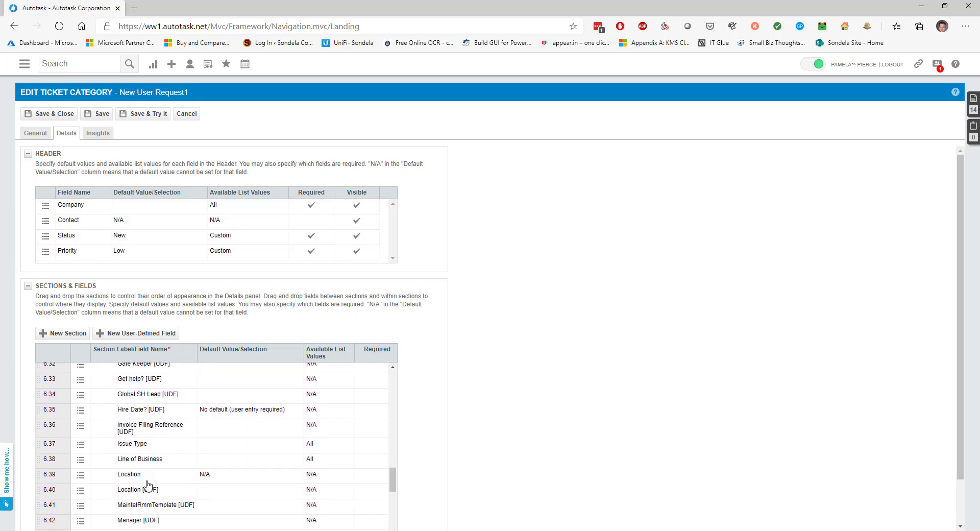
pyautogui.scroll(-4, 147, 485)
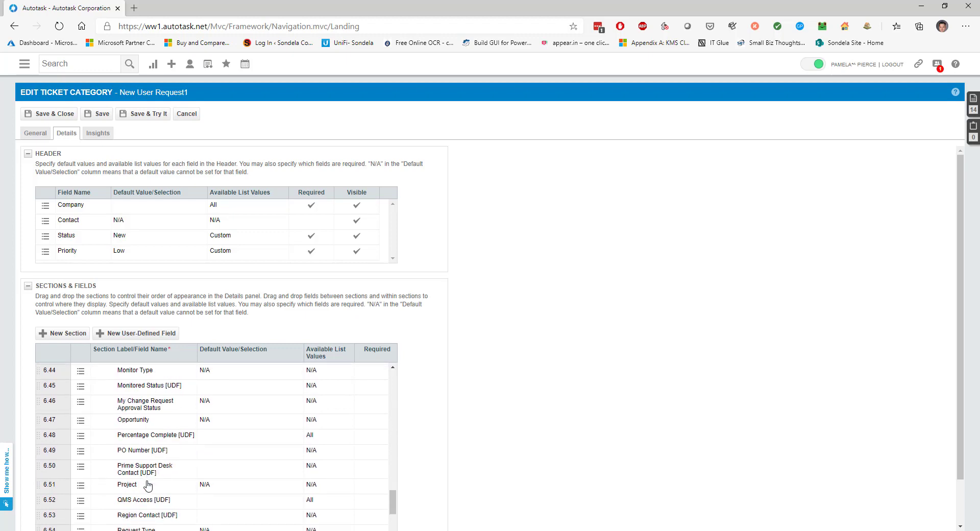
pyautogui.scroll(-2, 148, 484)
pyautogui.scroll(-2, 148, 484)
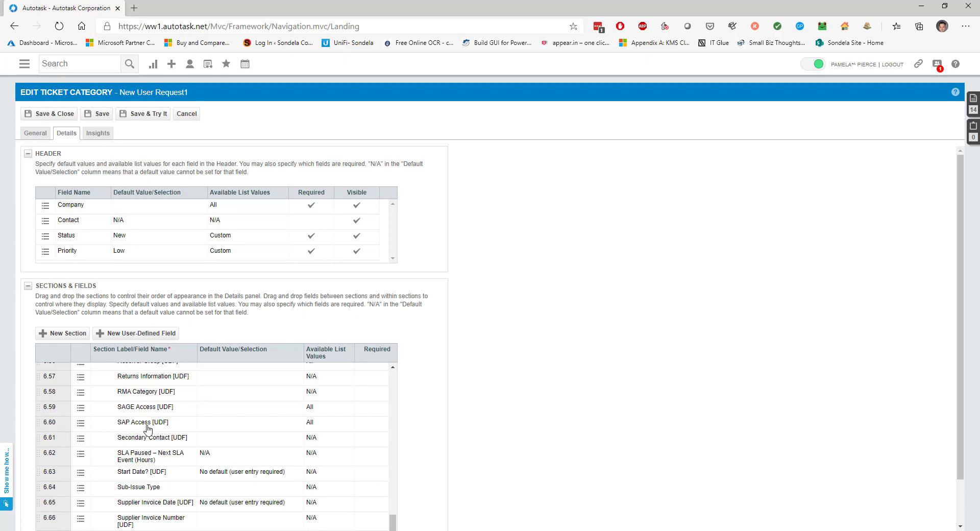
pyautogui.click(69, 334)
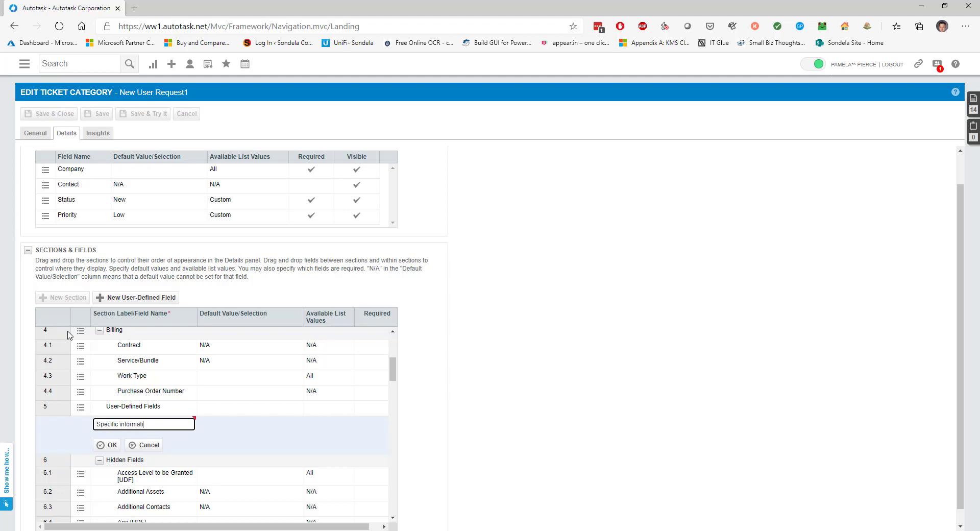
pyautogui.press('Return')
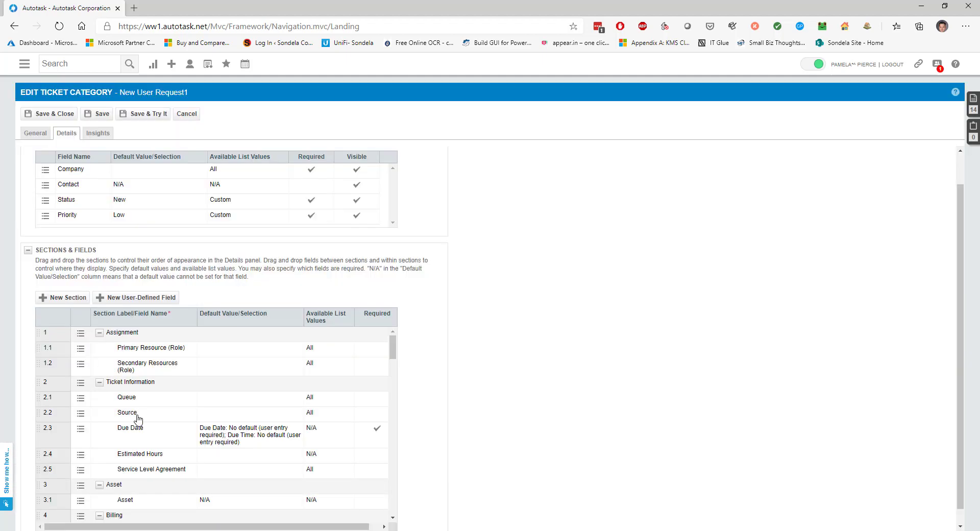
# Step: Move the User name [UDF] field out of Hidden Fields into the Specific information section
pyautogui.scroll(-5, 146, 449)
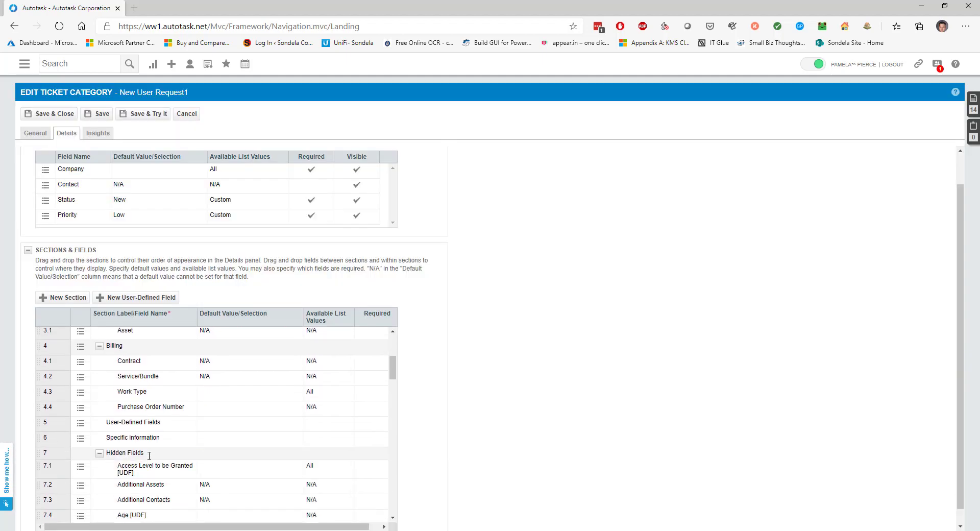
pyautogui.scroll(-1, 149, 455)
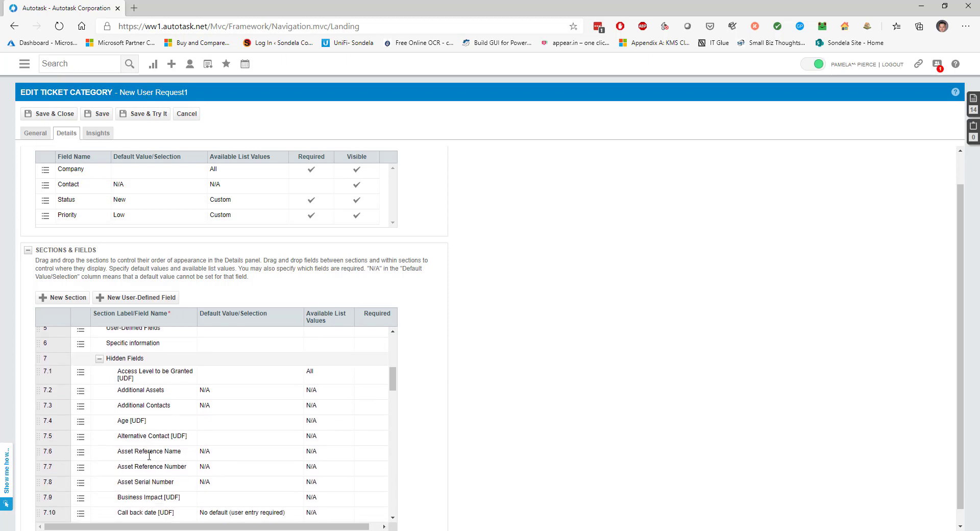
pyautogui.scroll(-4, 149, 458)
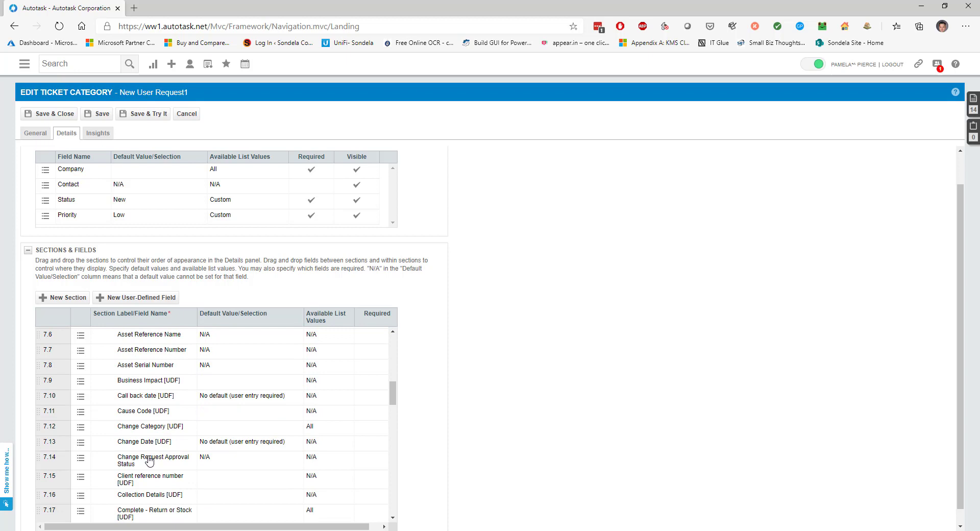
pyautogui.scroll(-3, 148, 460)
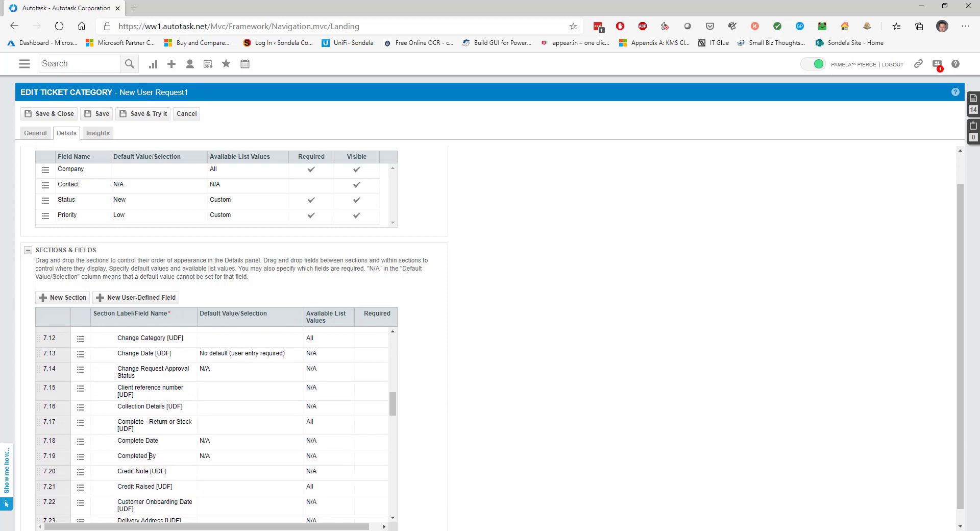
pyautogui.scroll(-4, 149, 459)
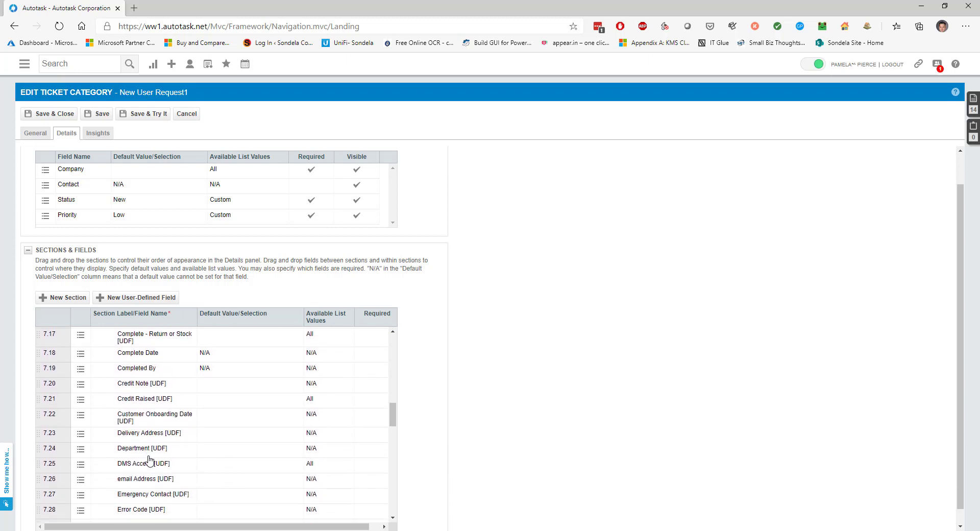
pyautogui.scroll(-5, 149, 459)
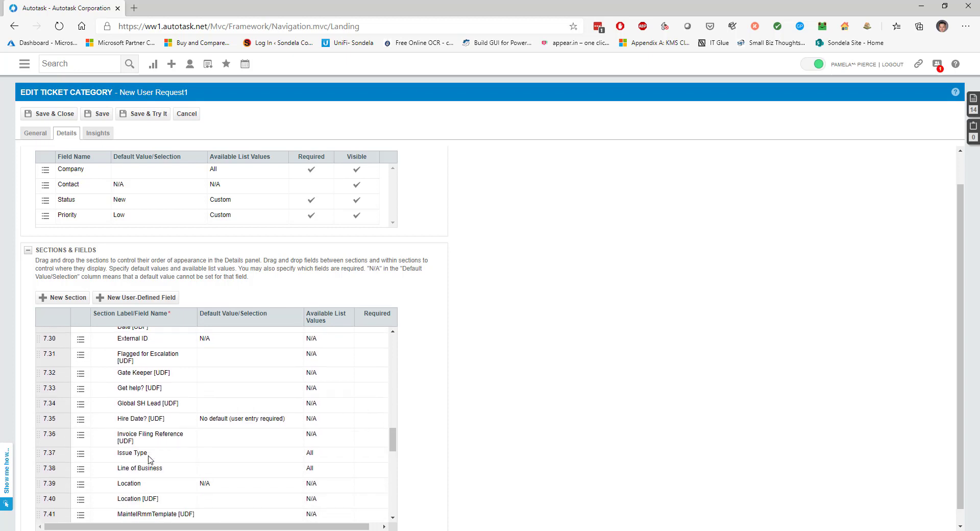
pyautogui.scroll(-1, 149, 459)
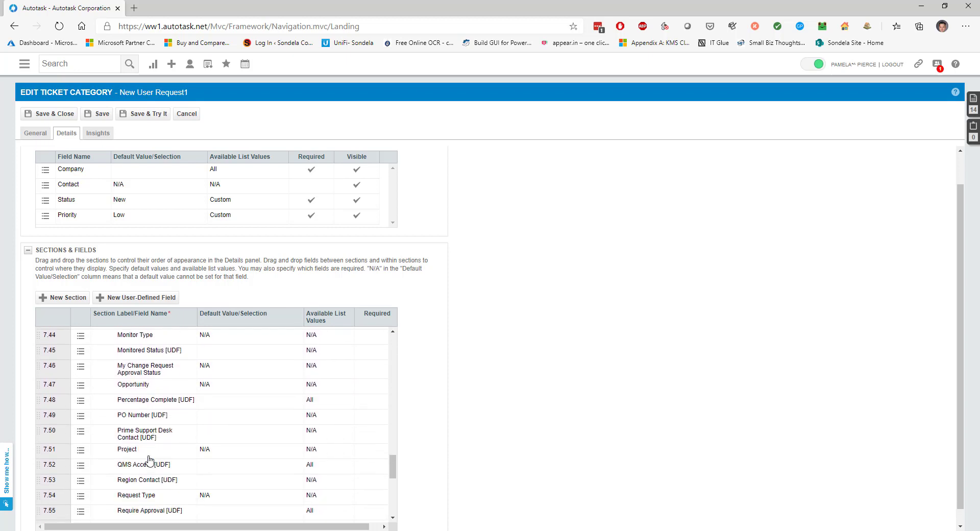
pyautogui.scroll(-4, 149, 459)
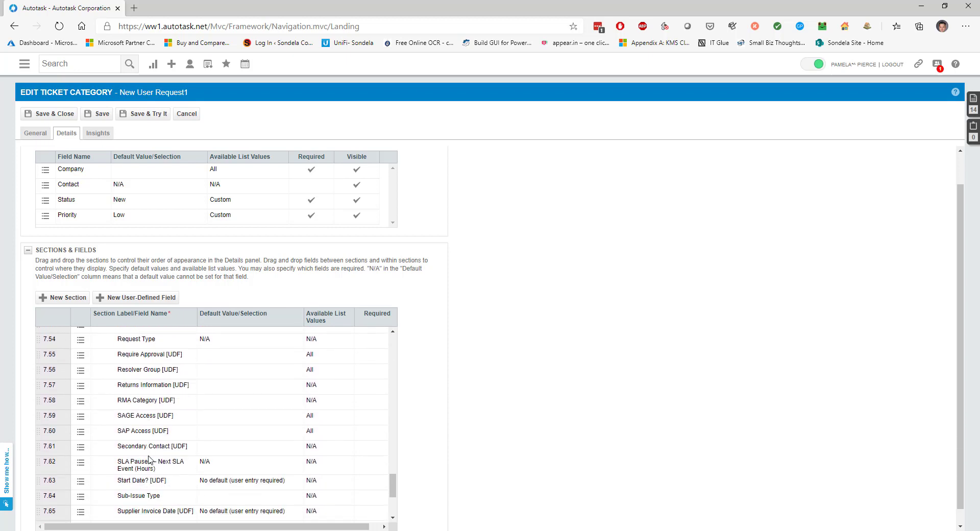
pyautogui.scroll(-1, 149, 461)
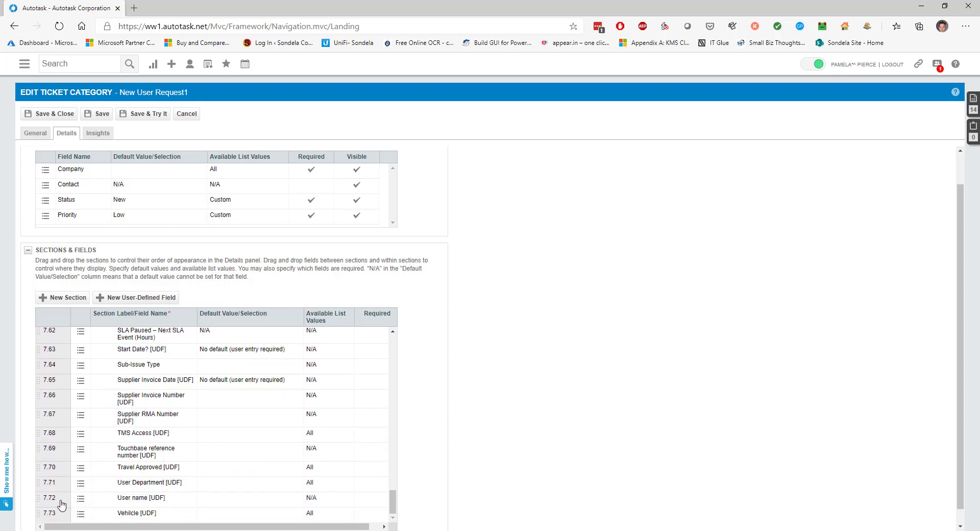
pyautogui.moveTo(59, 504); pyautogui.dragTo(149, 503)
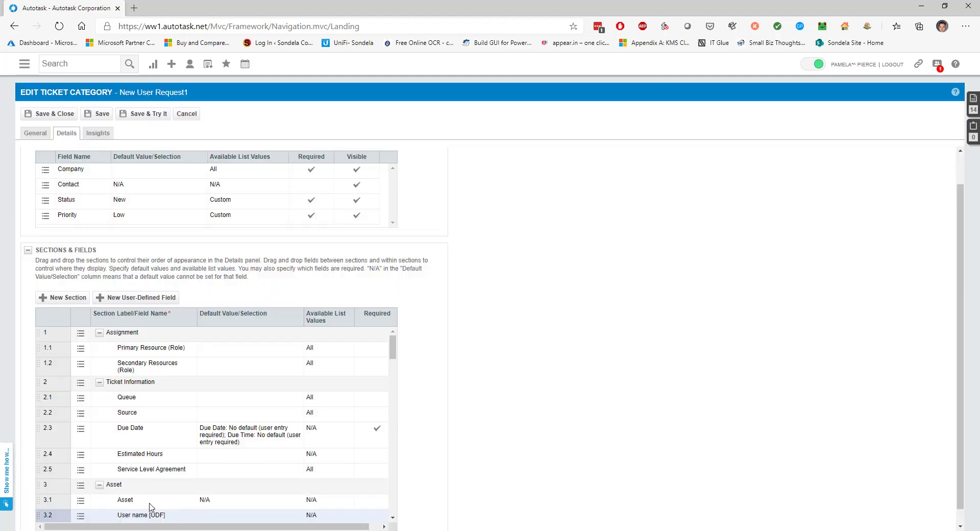
pyautogui.scroll(-1, 149, 505)
pyautogui.scroll(-2, 150, 505)
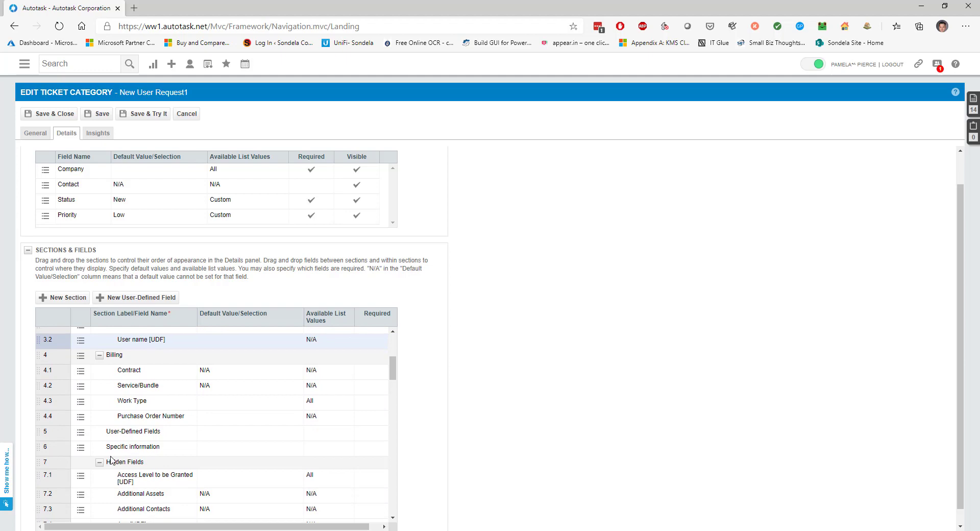
pyautogui.moveTo(63, 346); pyautogui.dragTo(57, 455)
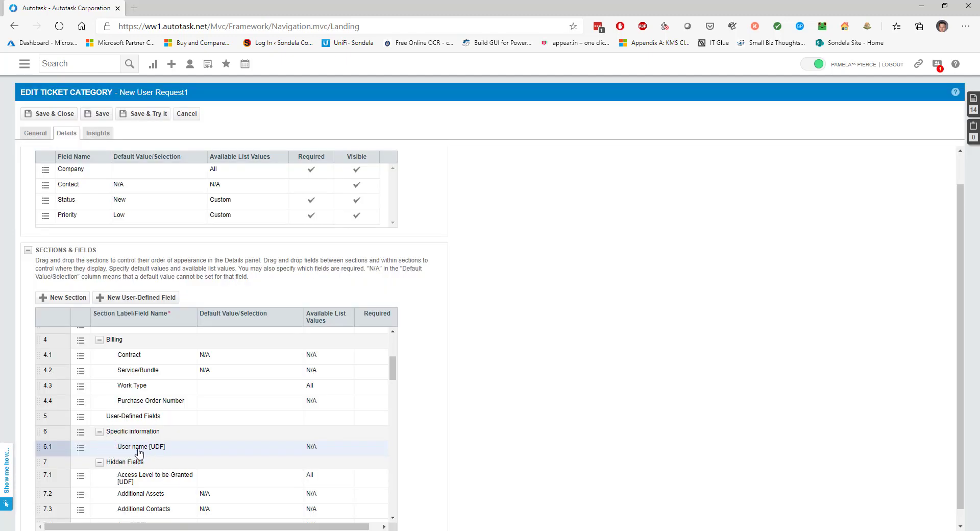
# Step: Move the User Department [UDF] field from Hidden Fields to directly below User name in the Specific information section
pyautogui.scroll(-3, 139, 452)
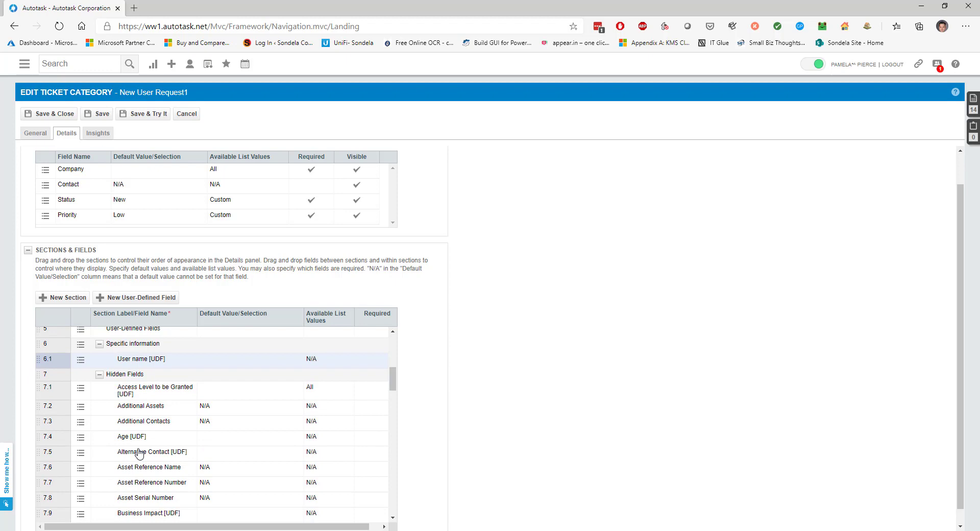
pyautogui.scroll(-3, 139, 453)
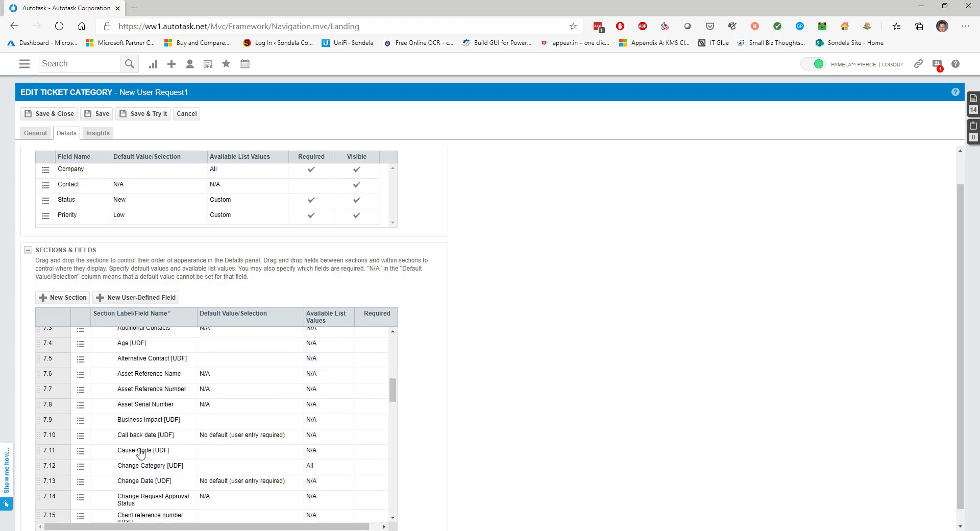
pyautogui.scroll(-15, 141, 452)
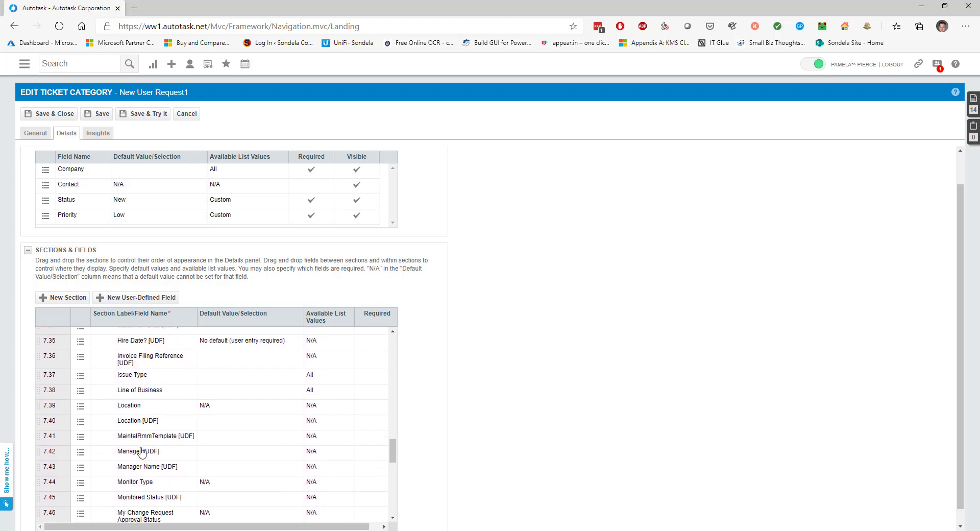
pyautogui.scroll(-10, 141, 452)
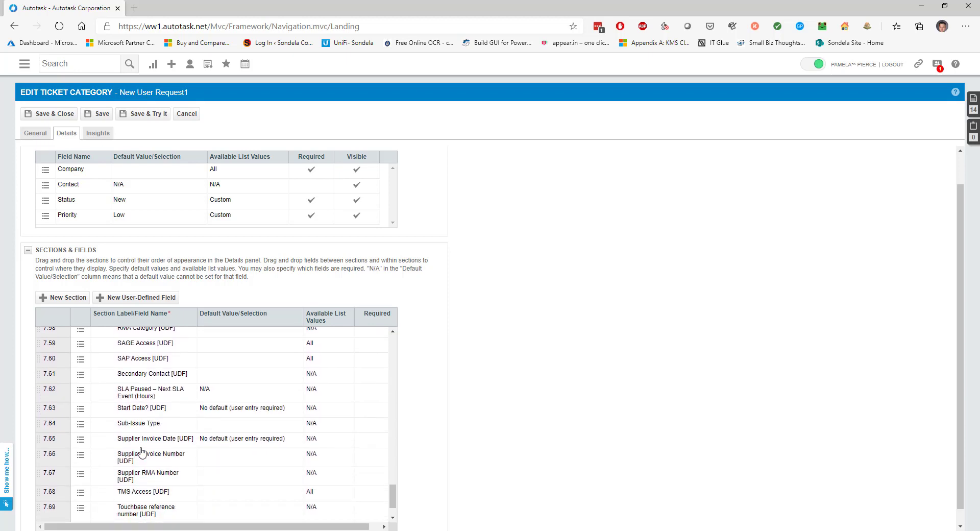
pyautogui.scroll(-2, 142, 452)
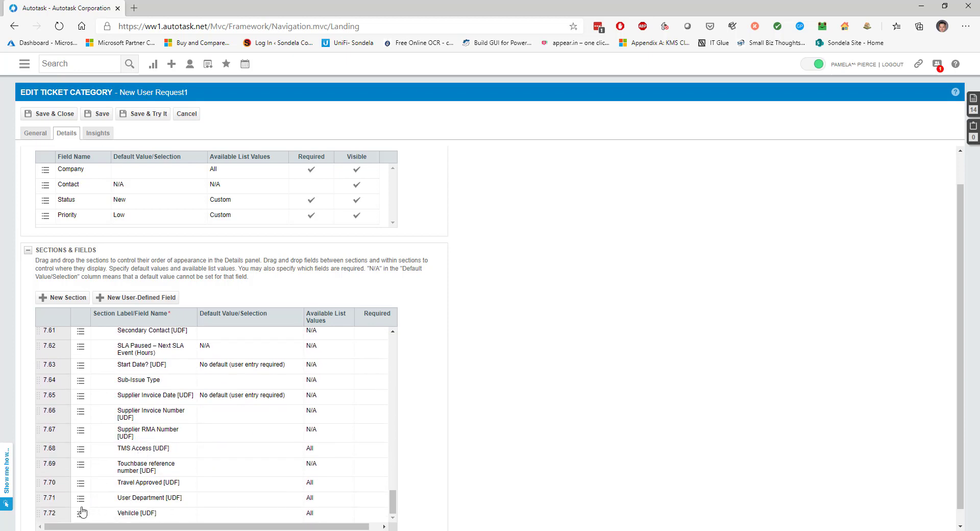
pyautogui.scroll(1, 73, 326)
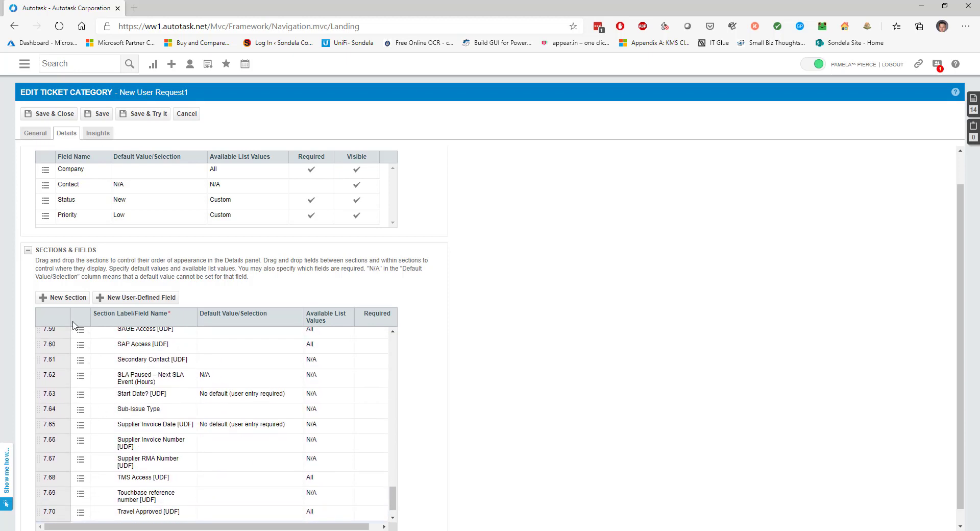
pyautogui.scroll(9, 73, 326)
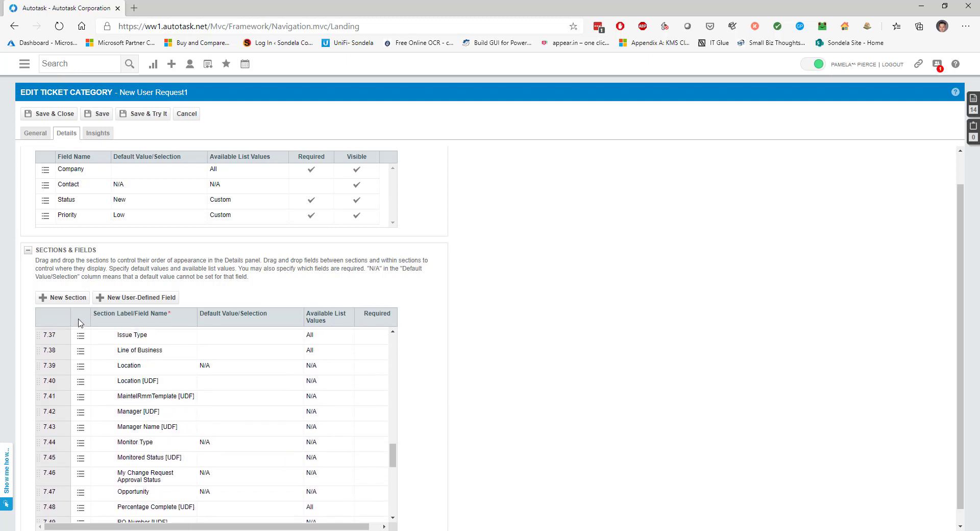
pyautogui.moveTo(78, 322); pyautogui.dragTo(79, 327)
pyautogui.moveTo(80, 330); pyautogui.dragTo(86, 429)
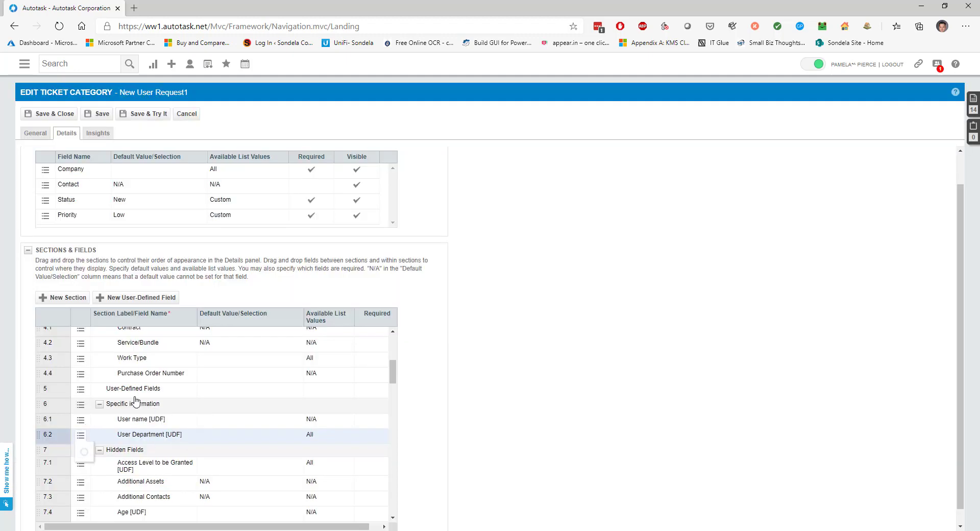
# Step: Try to create a new user-defined field named "Manager Name" with the Text (Single Line) field type
pyautogui.click(140, 300)
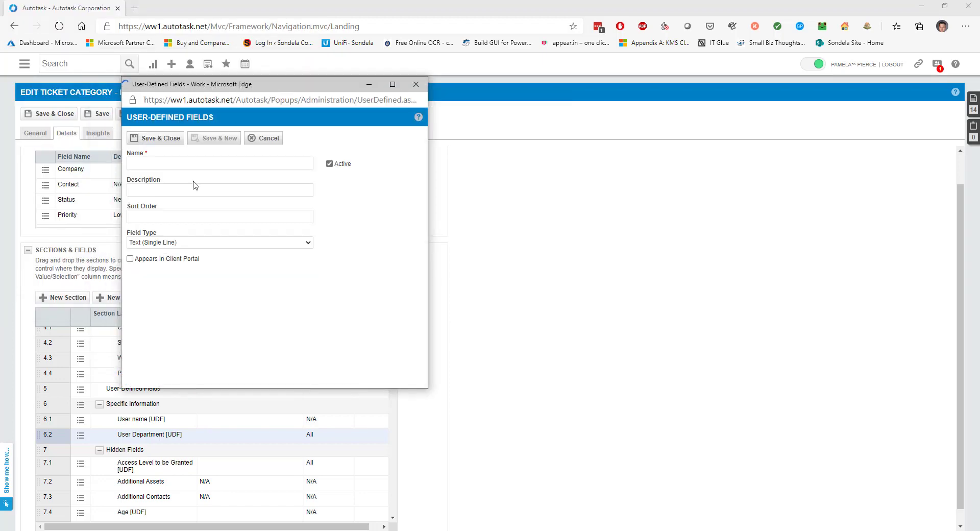
pyautogui.click(166, 168)
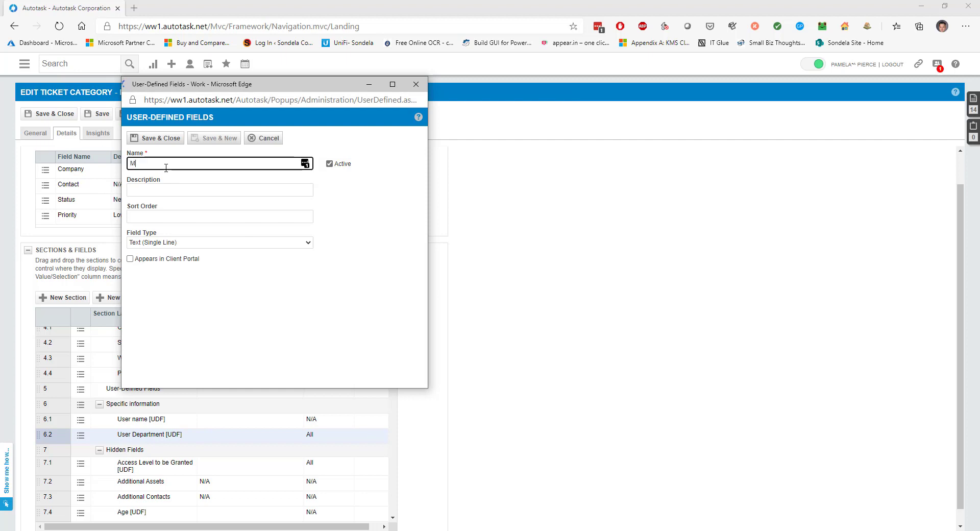
pyautogui.write('Manager Name')
pyautogui.press('Tab')
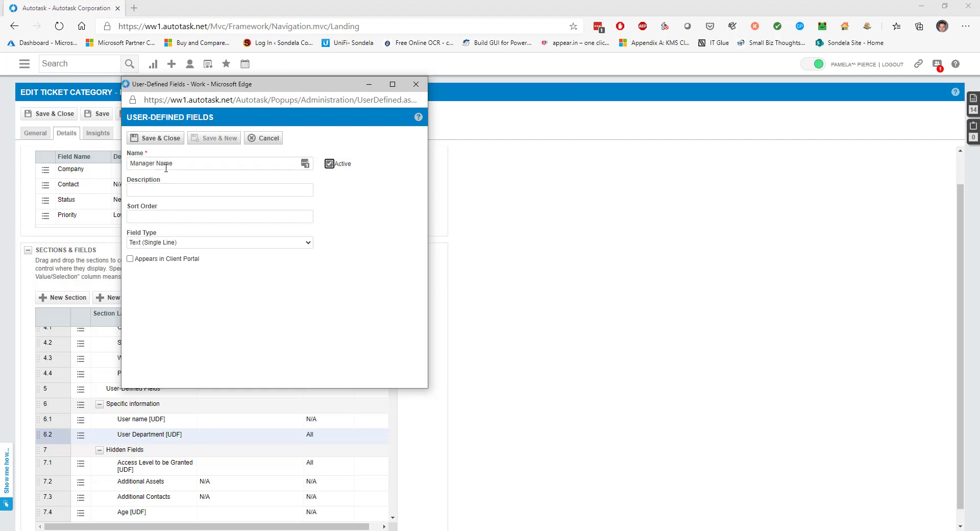
pyautogui.click(159, 243)
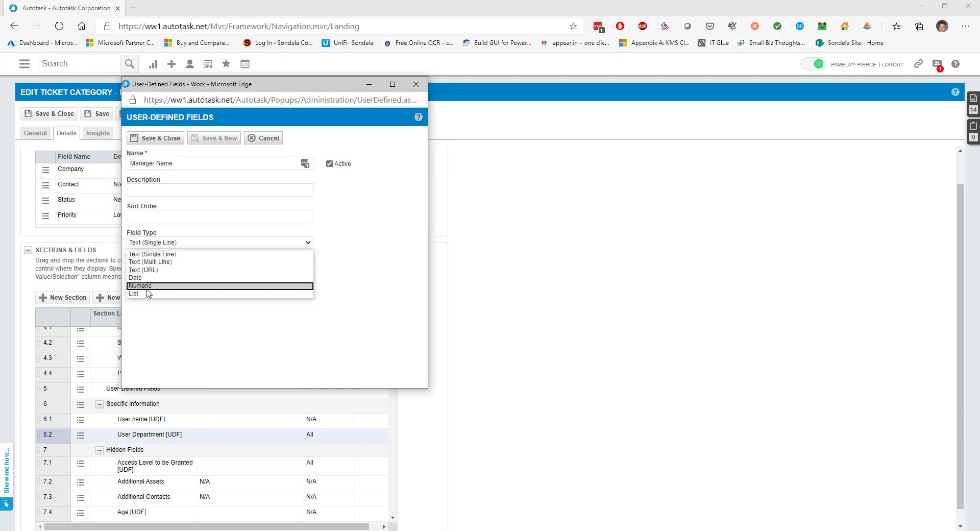
pyautogui.click(153, 138)
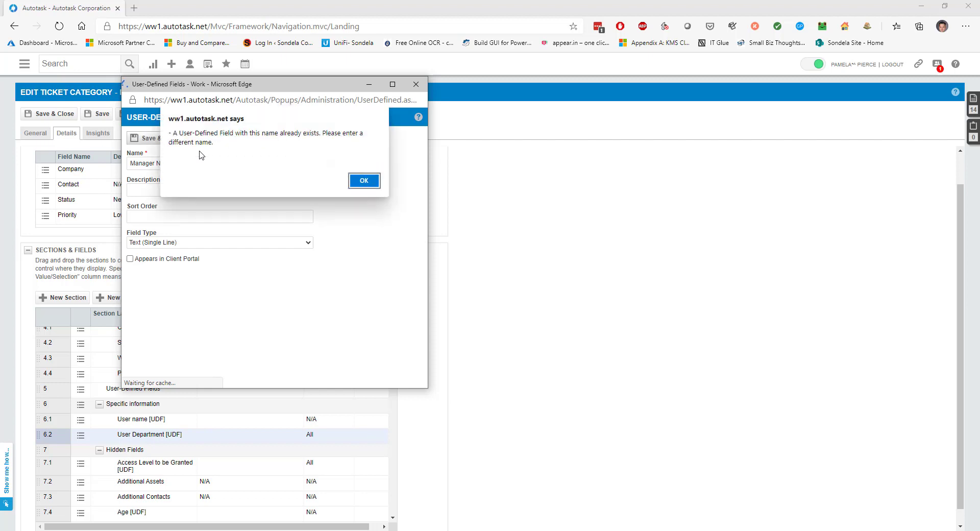
pyautogui.click(364, 182)
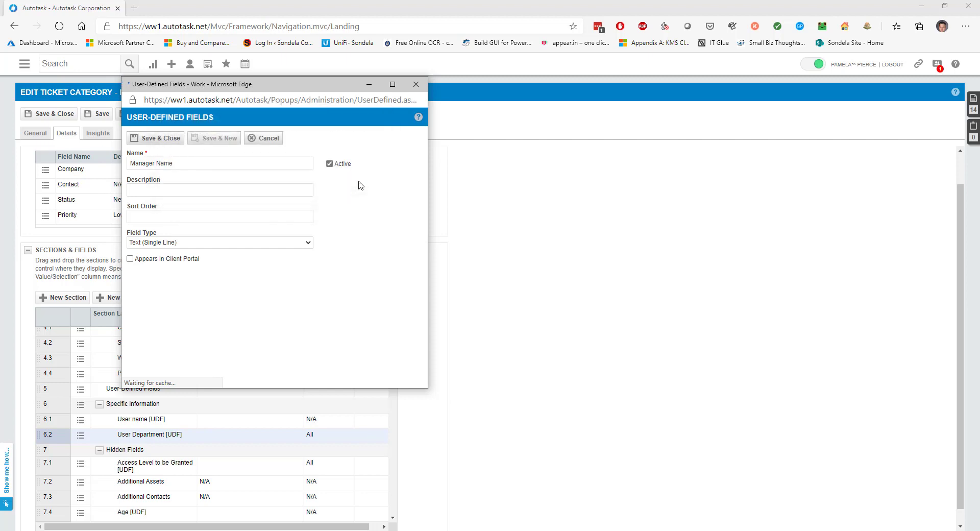
# Step: Change the new user-defined field's name to "Managers Name" and save it
pyautogui.click(193, 167)
pyautogui.click(155, 164)
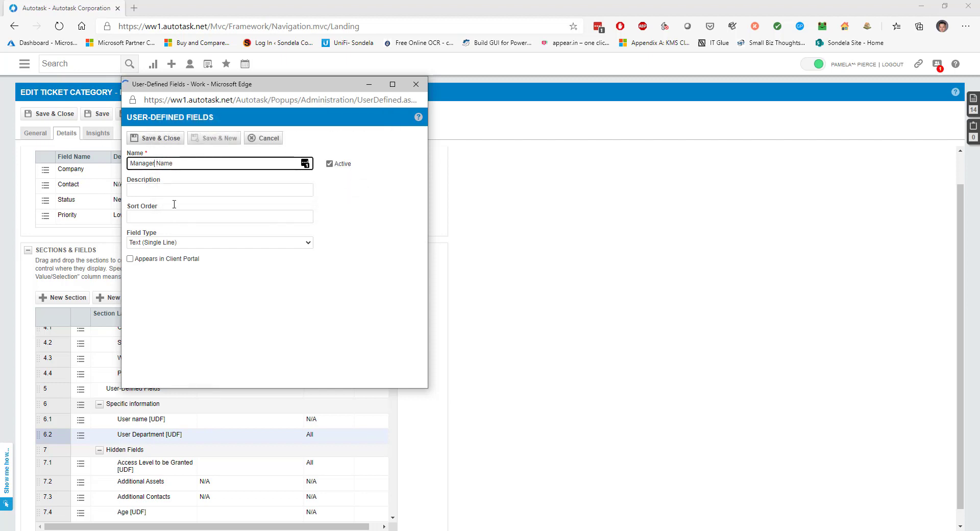
pyautogui.write('s')
pyautogui.click(156, 138)
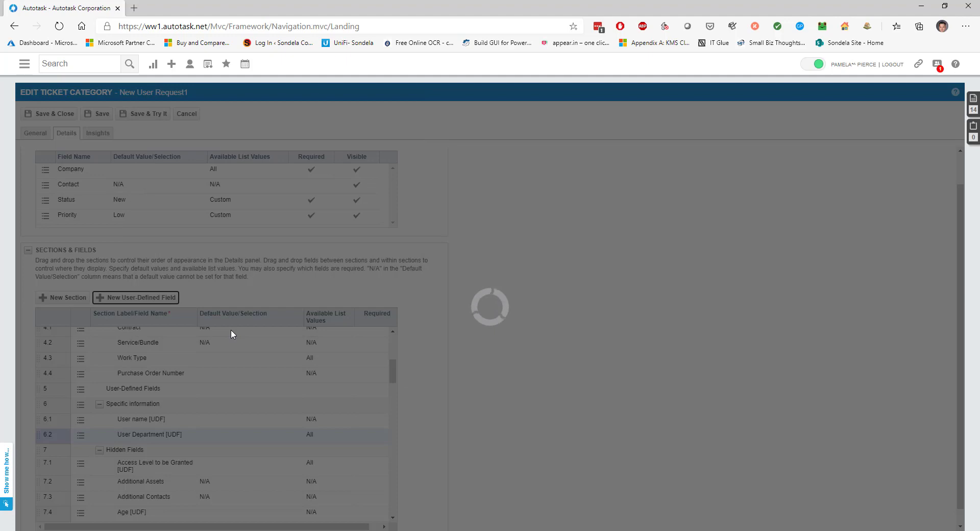
# Step: Move the Managers Name [UDF] field from Hidden Fields to directly below User Department in the Specific information section
pyautogui.scroll(-5, 232, 421)
pyautogui.scroll(-18, 232, 421)
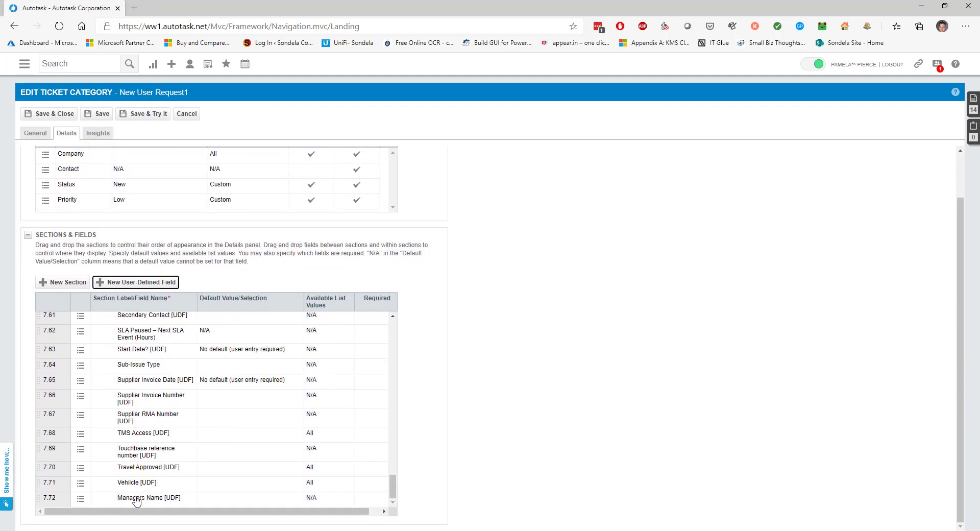
pyautogui.click(79, 499)
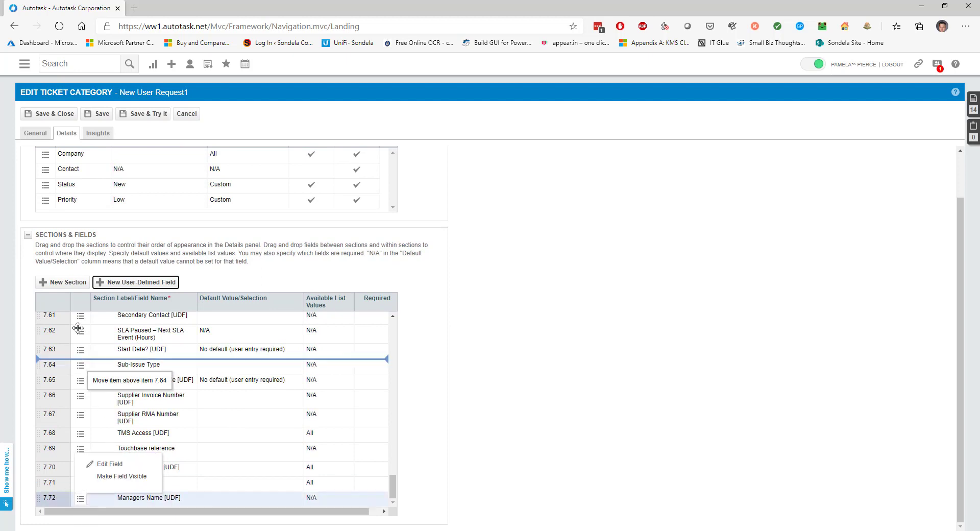
pyautogui.scroll(4, 103, 402)
pyautogui.scroll(12, 80, 308)
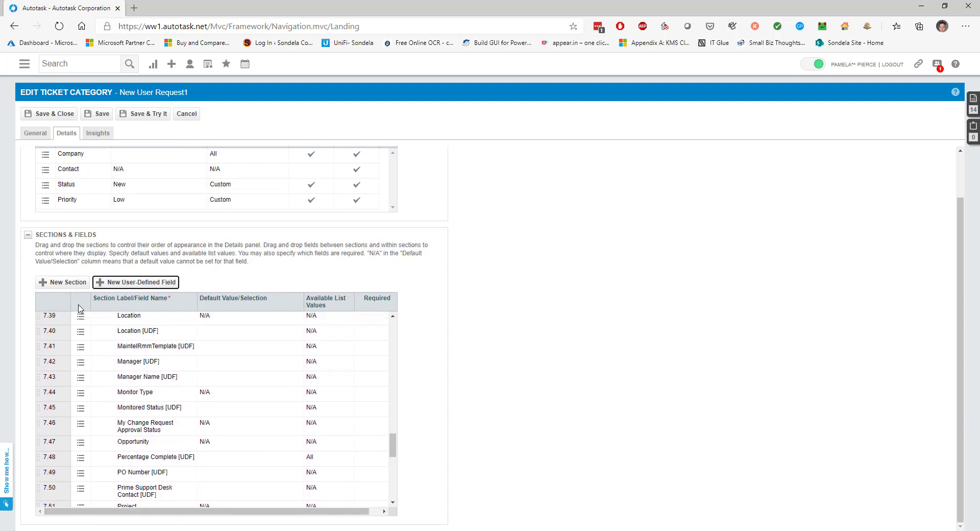
pyautogui.moveTo(79, 307); pyautogui.dragTo(83, 387)
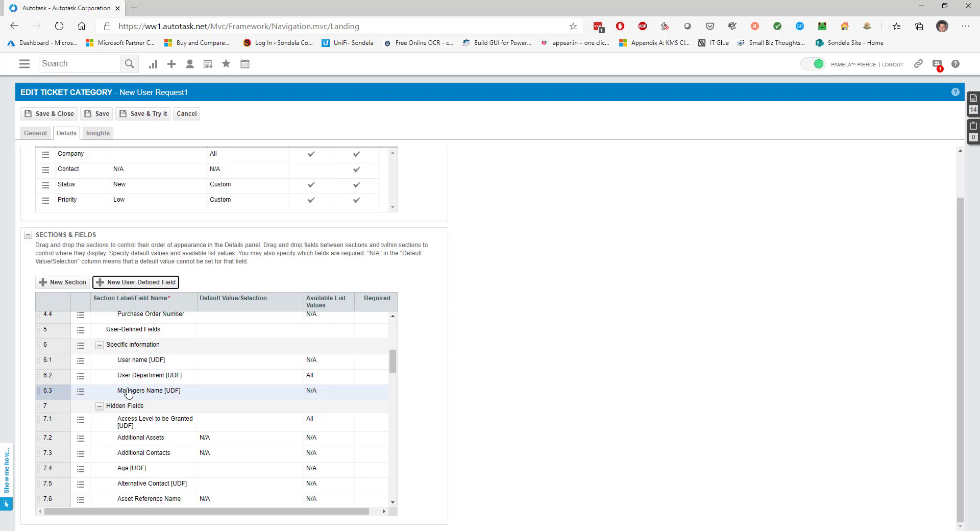
# Step: Save the category and try it out, check the Specific information fields in the trial ticket, and close the ticket unsaved
pyautogui.click(150, 118)
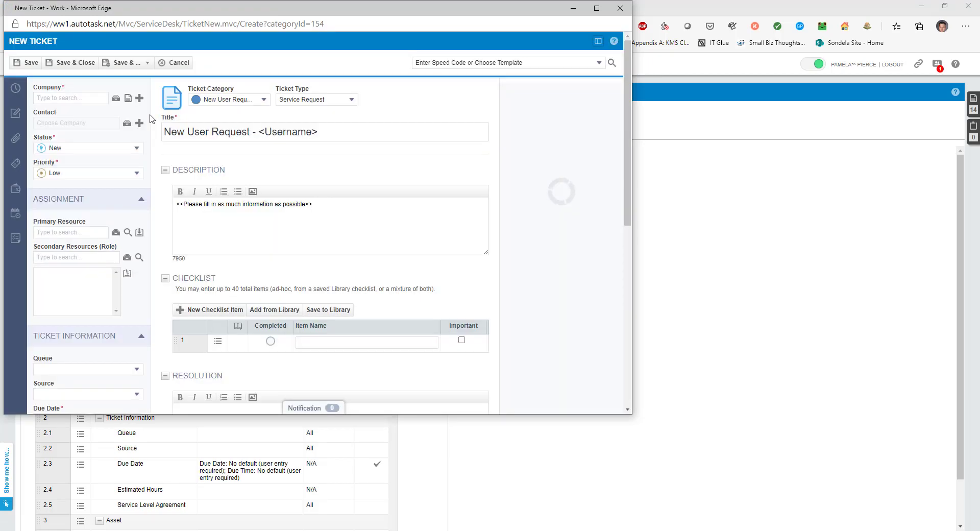
pyautogui.scroll(-4, 102, 306)
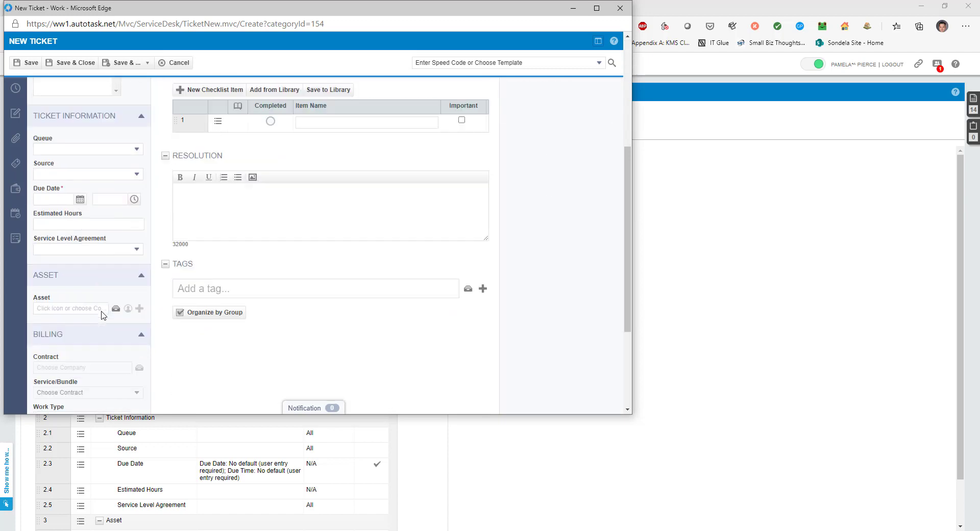
pyautogui.scroll(-3, 102, 314)
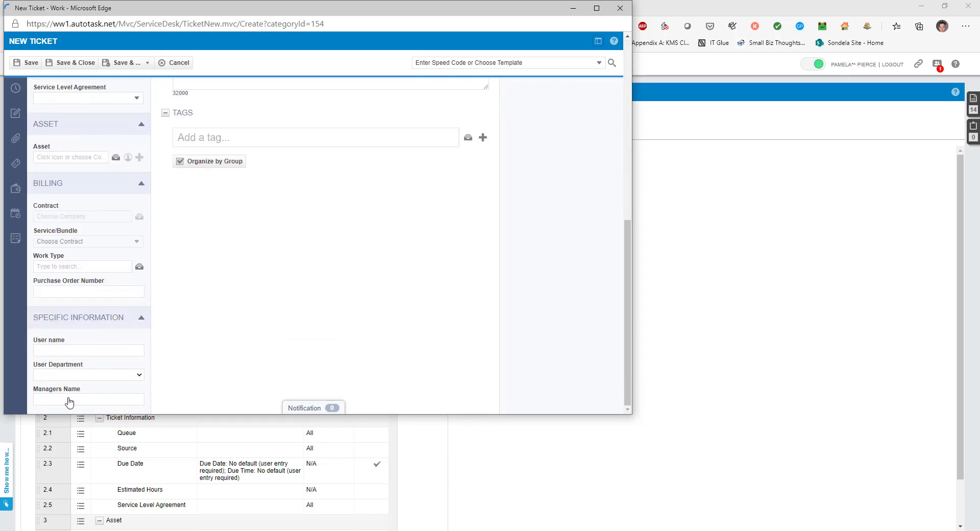
pyautogui.click(62, 351)
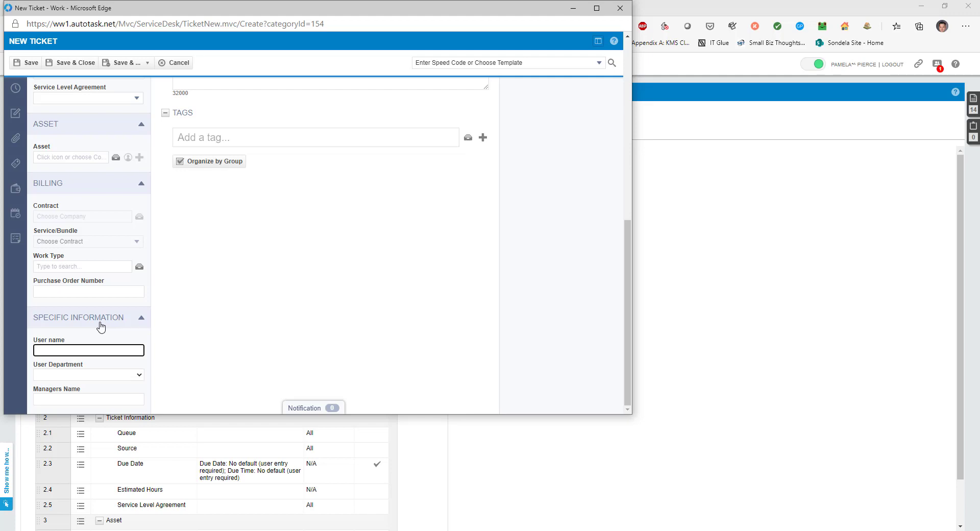
pyautogui.click(619, 7)
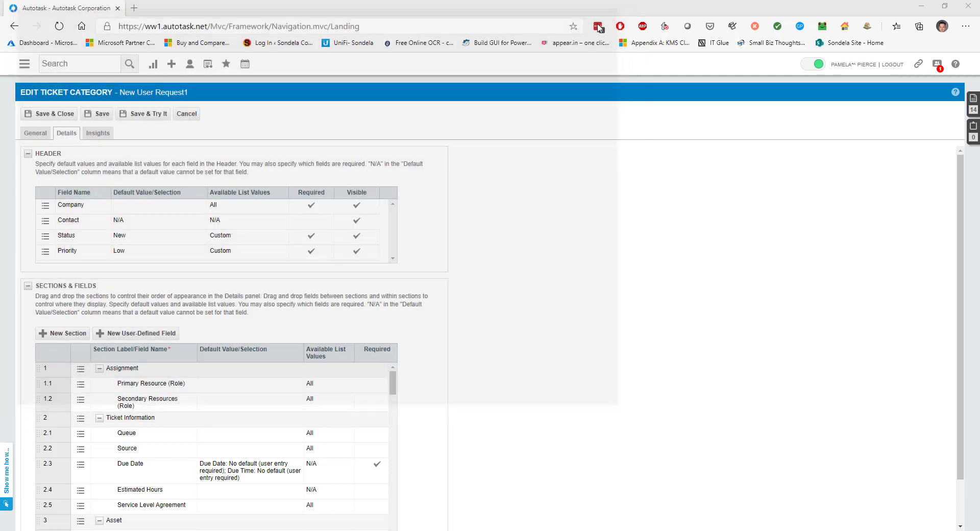
# Step: Move the Specific information section above Assignment so that it comes first in the category's sections
pyautogui.scroll(-3, 140, 449)
pyautogui.scroll(2, 140, 449)
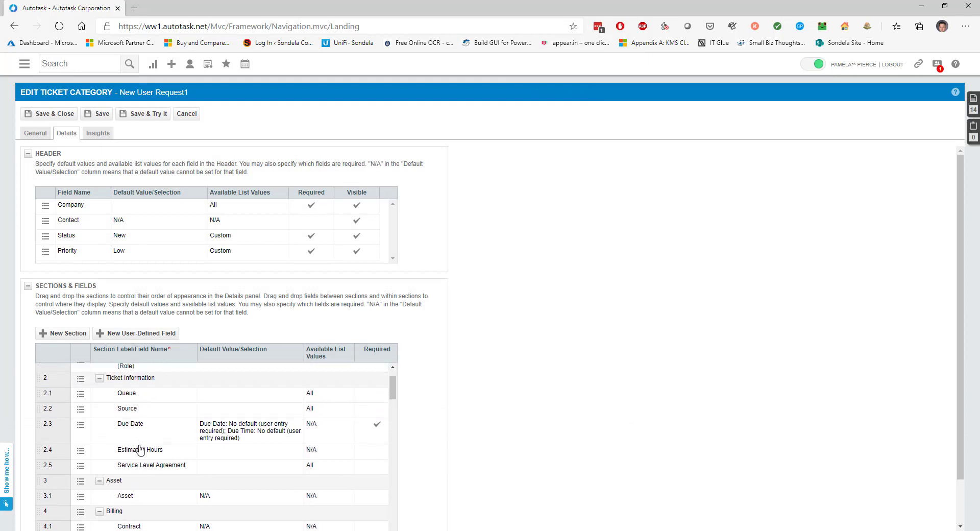
pyautogui.scroll(1, 140, 449)
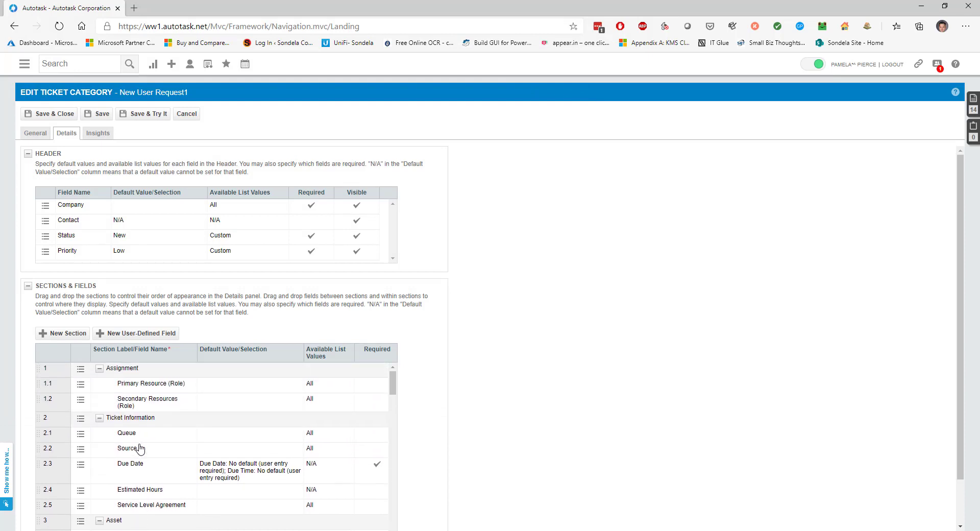
pyautogui.scroll(-5, 140, 449)
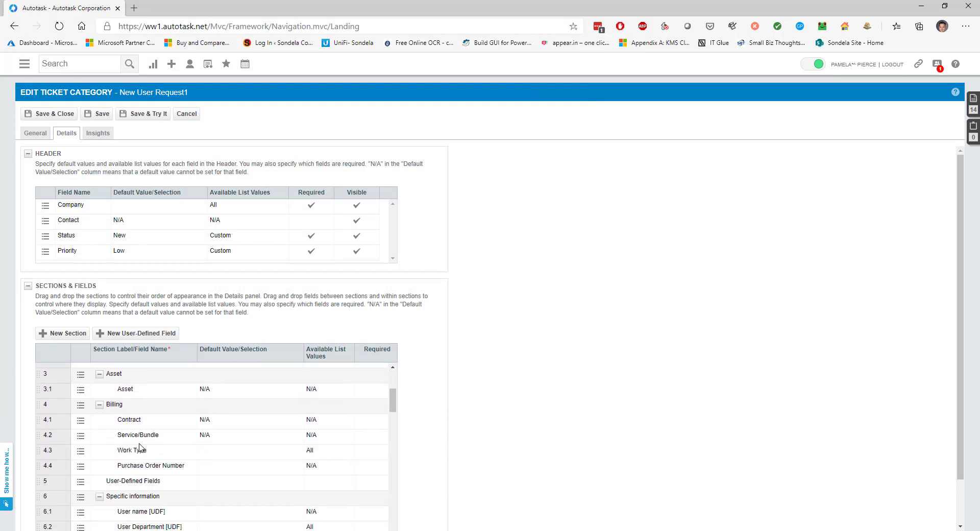
pyautogui.scroll(-1, 141, 448)
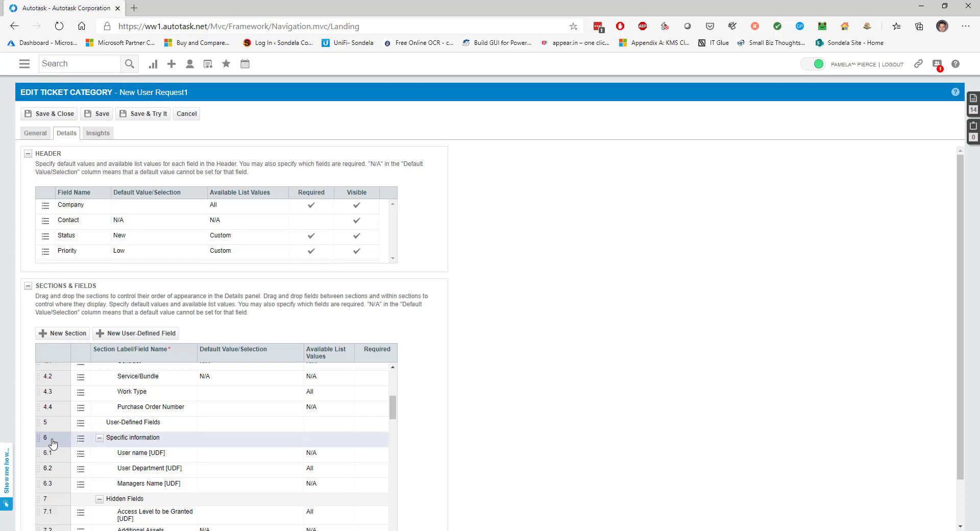
pyautogui.moveTo(53, 442); pyautogui.dragTo(65, 372)
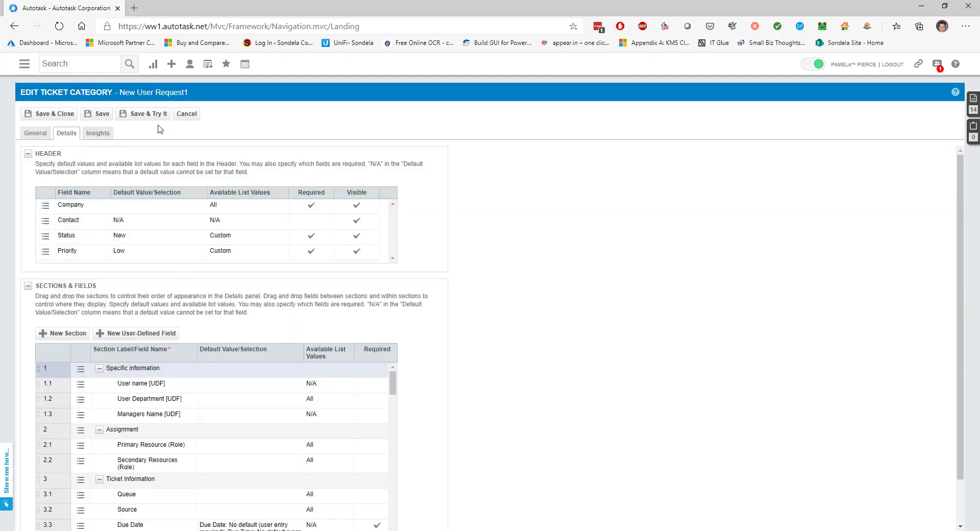
# Step: Save and try out the reordered category, select Management as the User Department in the trial ticket, and close it unsaved
pyautogui.click(154, 115)
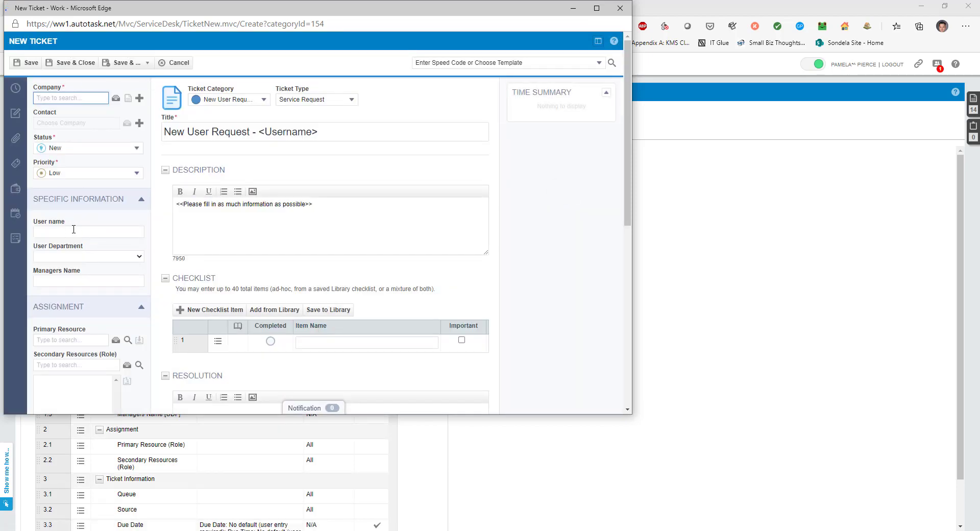
pyautogui.click(136, 258)
pyautogui.click(72, 280)
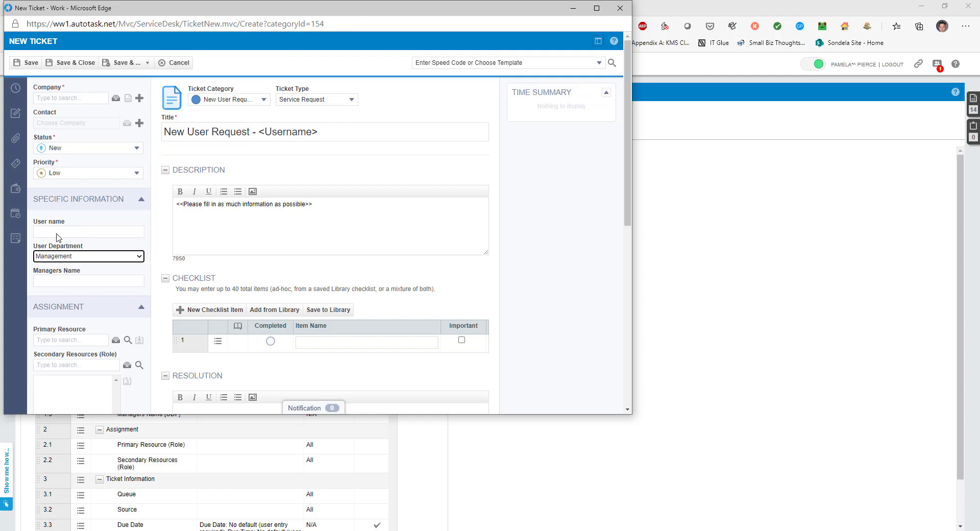
pyautogui.moveTo(34, 222); pyautogui.dragTo(87, 225)
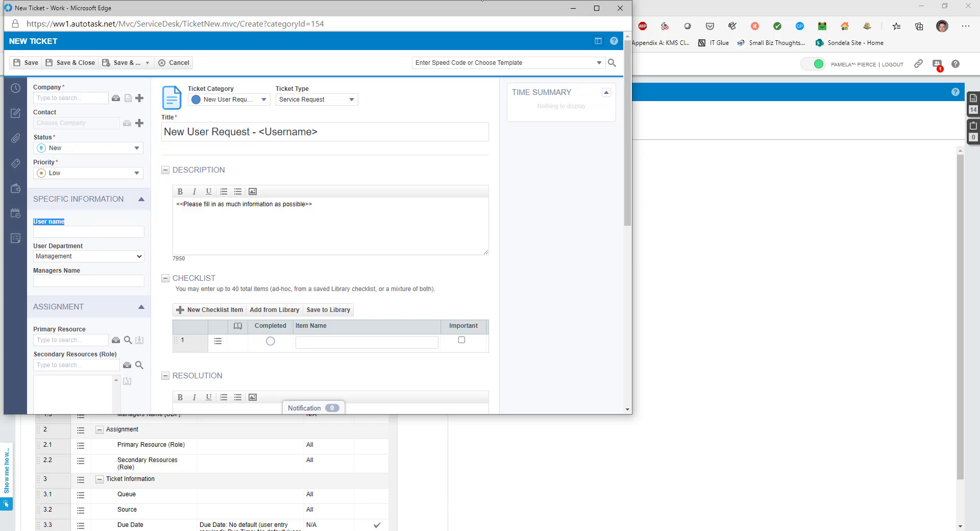
pyautogui.click(620, 8)
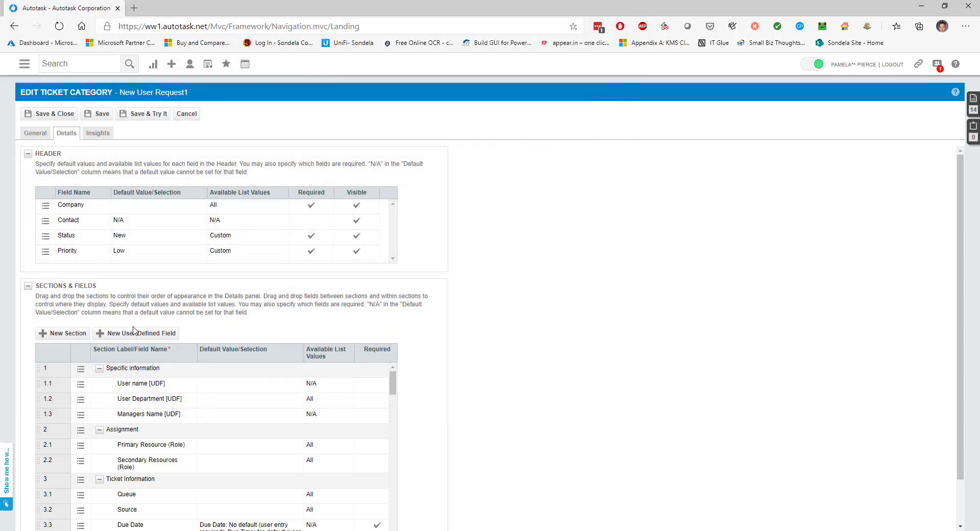
# Step: Make the User name [UDF] field in the Specific information section required
pyautogui.scroll(-2, 130, 339)
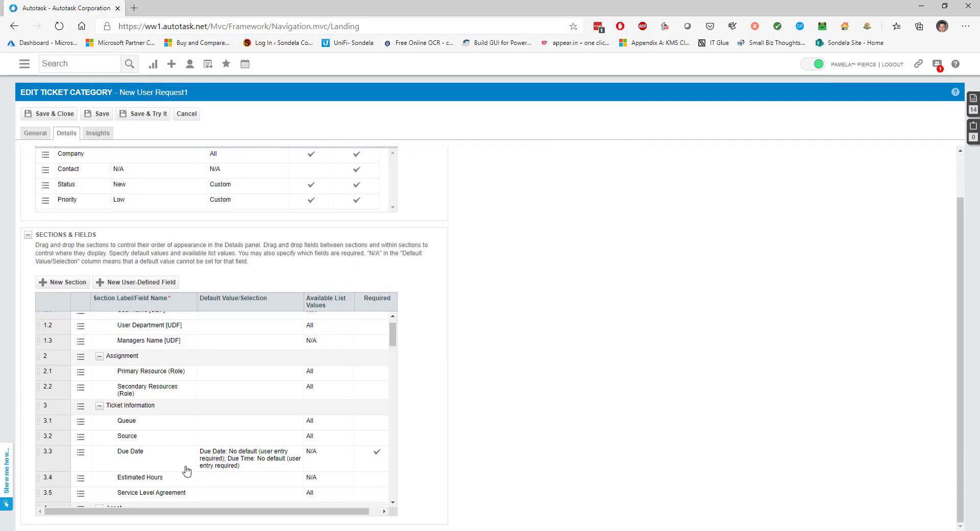
pyautogui.scroll(-5, 183, 465)
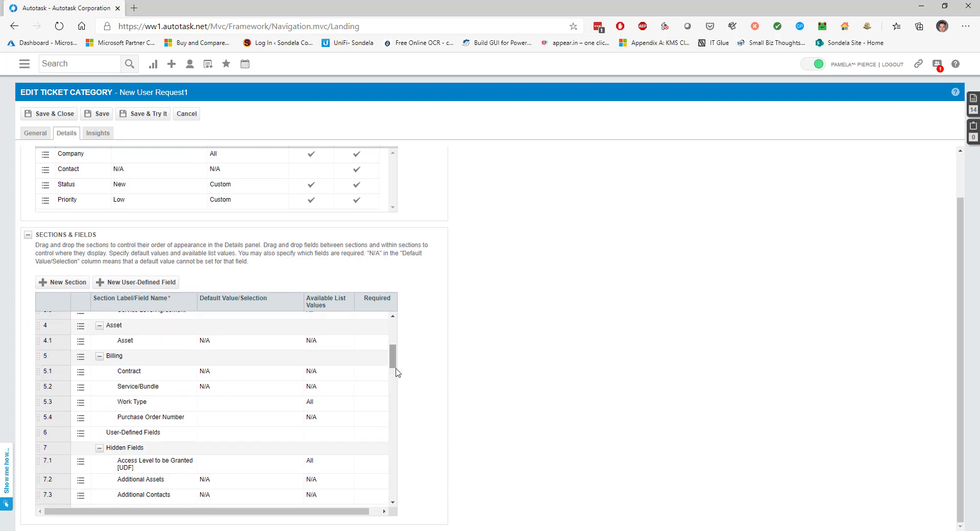
pyautogui.scroll(-1, 393, 362)
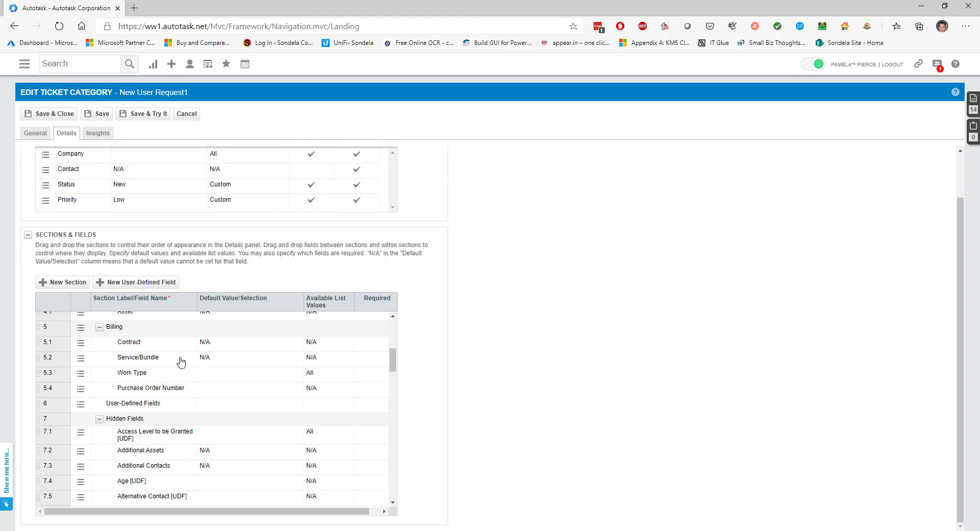
pyautogui.scroll(5, 186, 387)
pyautogui.scroll(1, 140, 341)
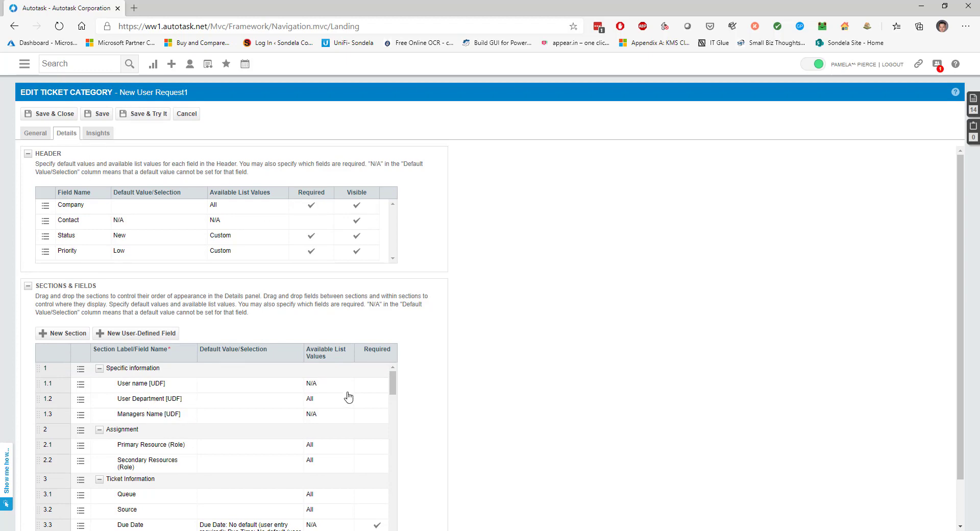
pyautogui.click(371, 384)
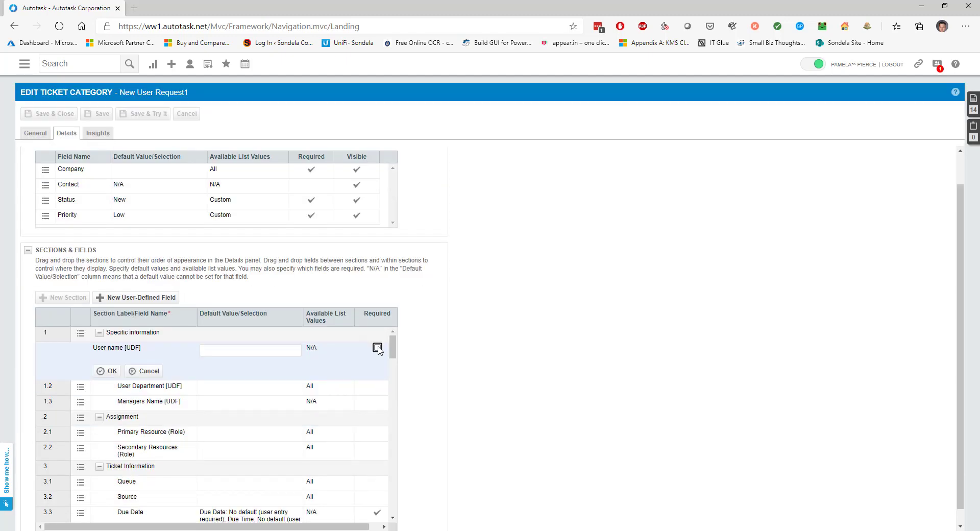
pyautogui.click(377, 347)
pyautogui.click(110, 373)
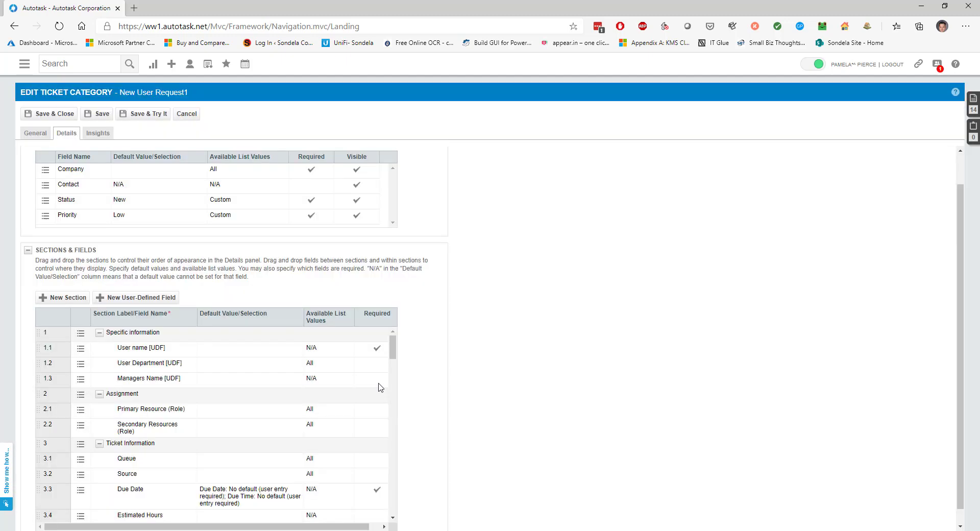
# Step: Make the User Department [UDF] and Managers Name [UDF] fields required
pyautogui.click(373, 370)
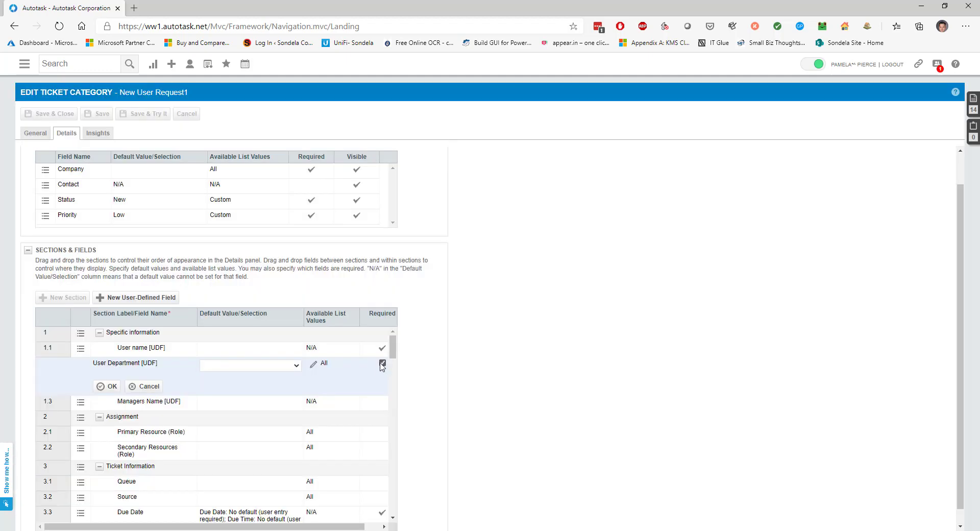
pyautogui.click(107, 386)
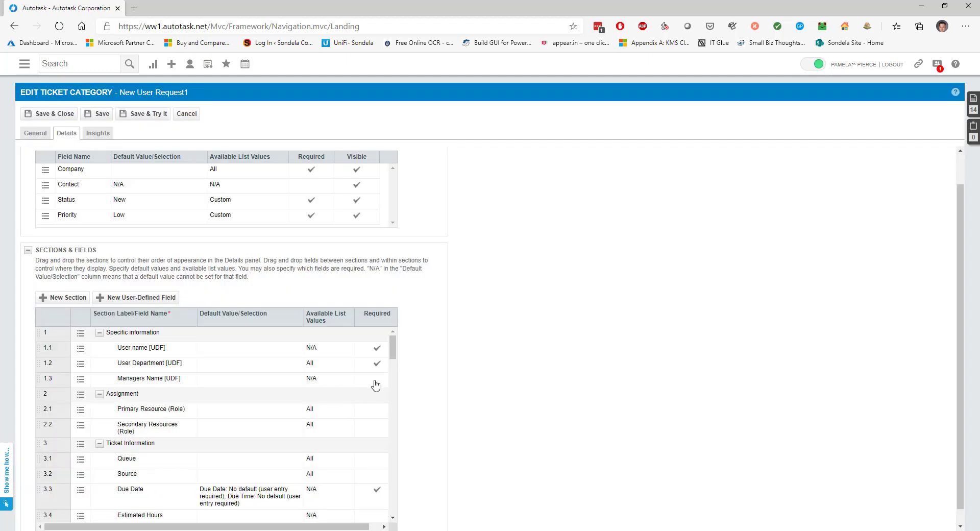
pyautogui.click(377, 380)
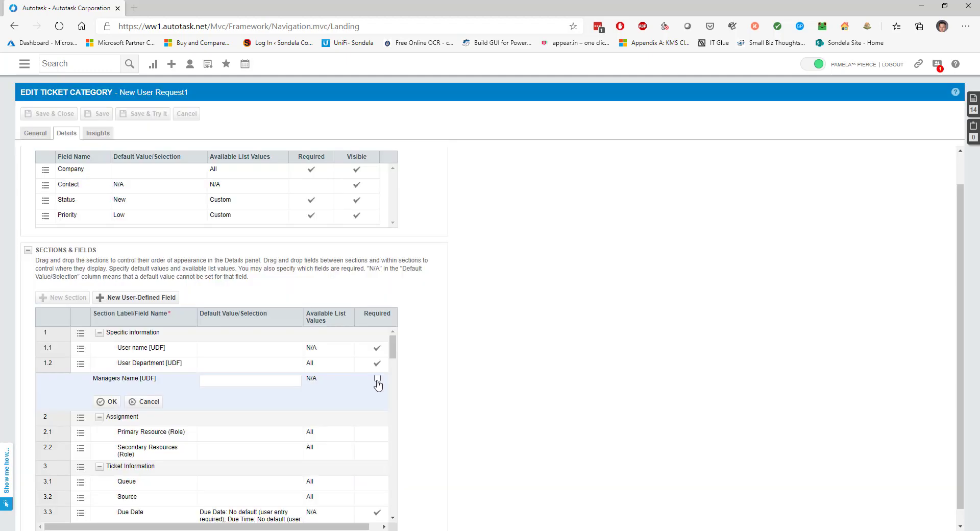
pyautogui.click(102, 401)
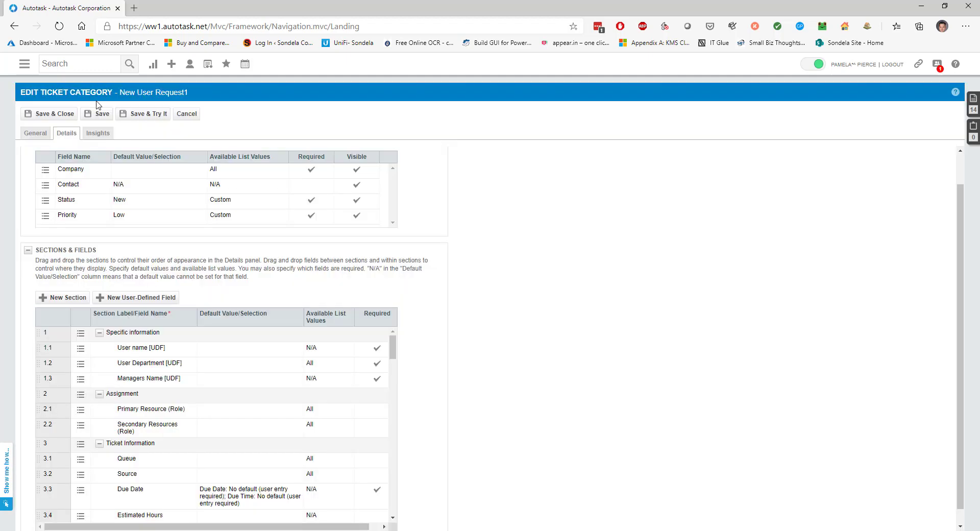
# Step: Save and try out the category, try to save the trial ticket with its required fields empty, and close it
pyautogui.click(129, 118)
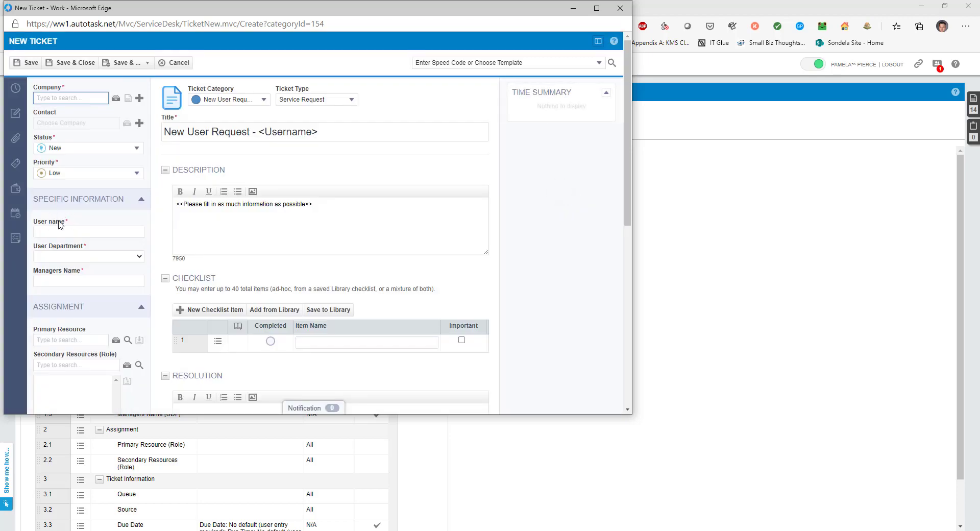
pyautogui.click(32, 67)
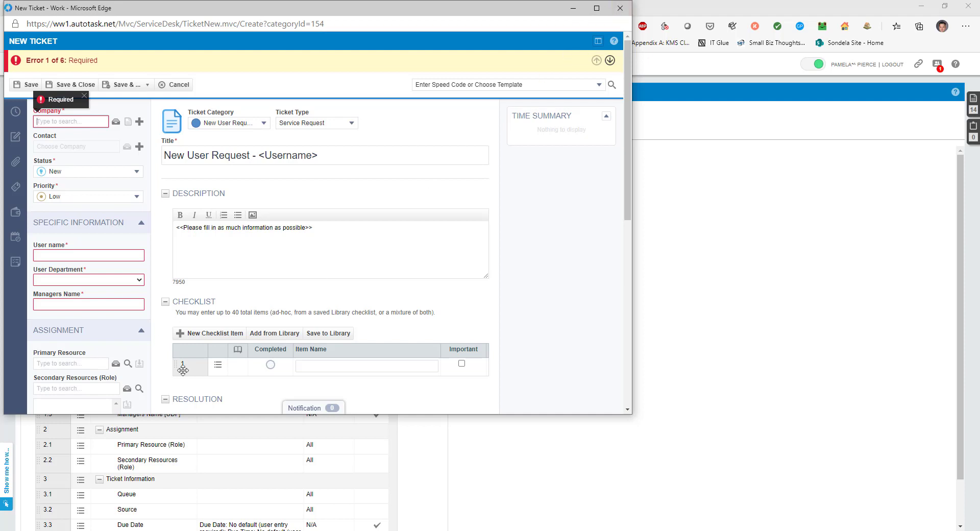
pyautogui.scroll(-1, 239, 365)
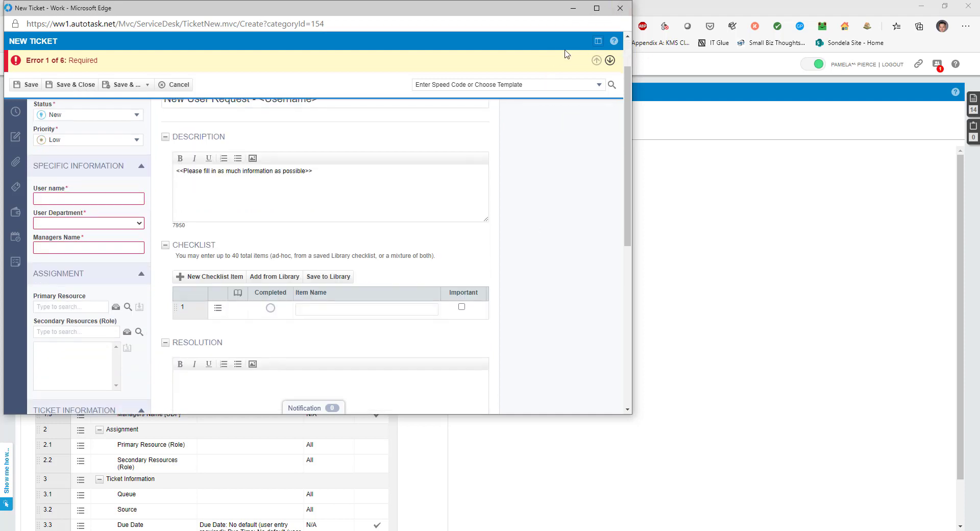
pyautogui.click(629, 14)
# Step: Open the checklist library from the application-wide shared features in the admin settings
pyautogui.moveTo(28, 66)
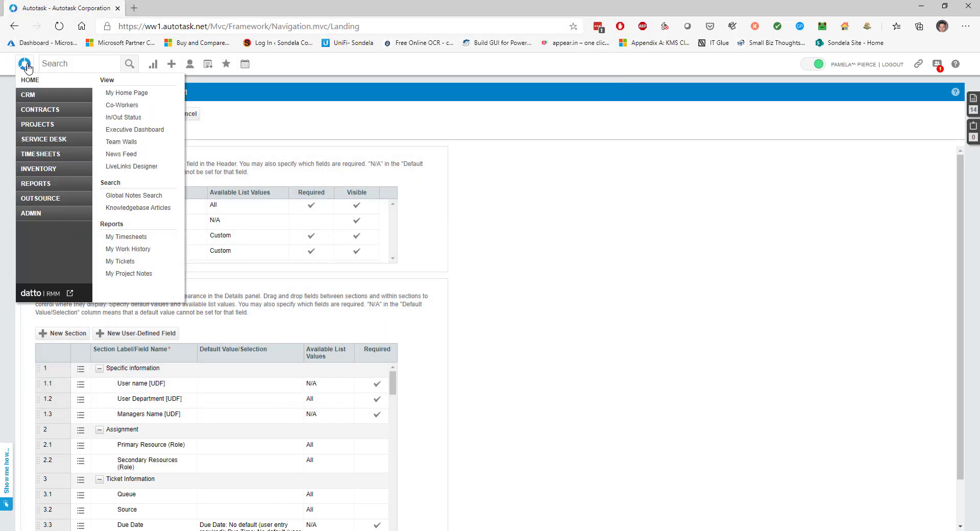
pyautogui.moveTo(59, 215)
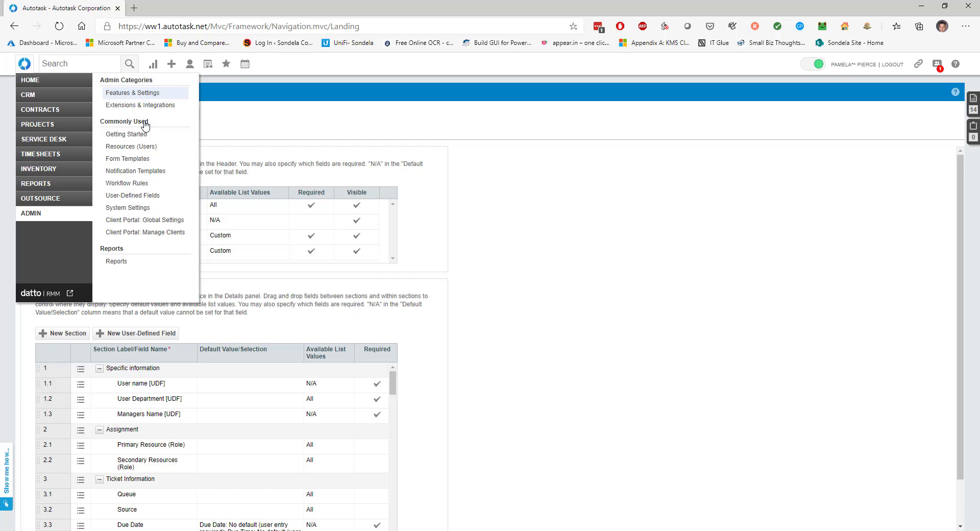
pyautogui.click(135, 97)
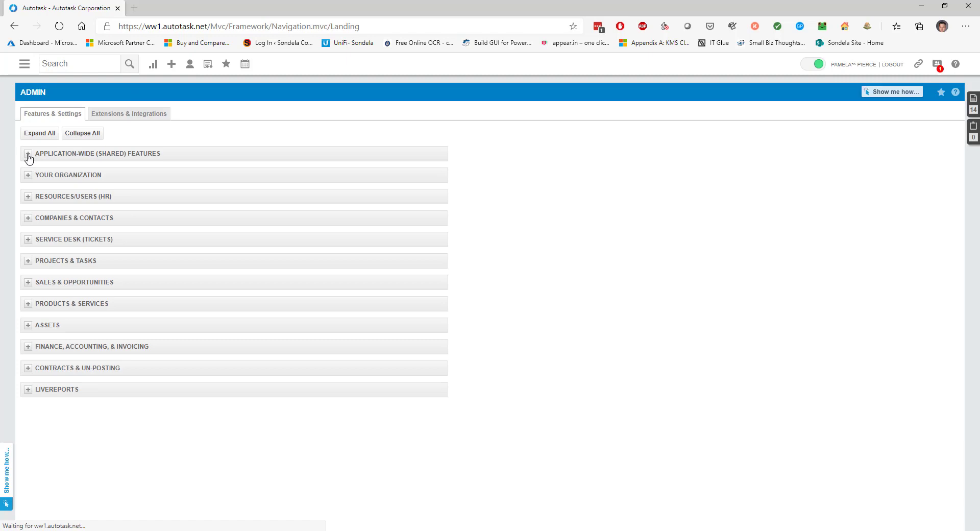
pyautogui.click(29, 154)
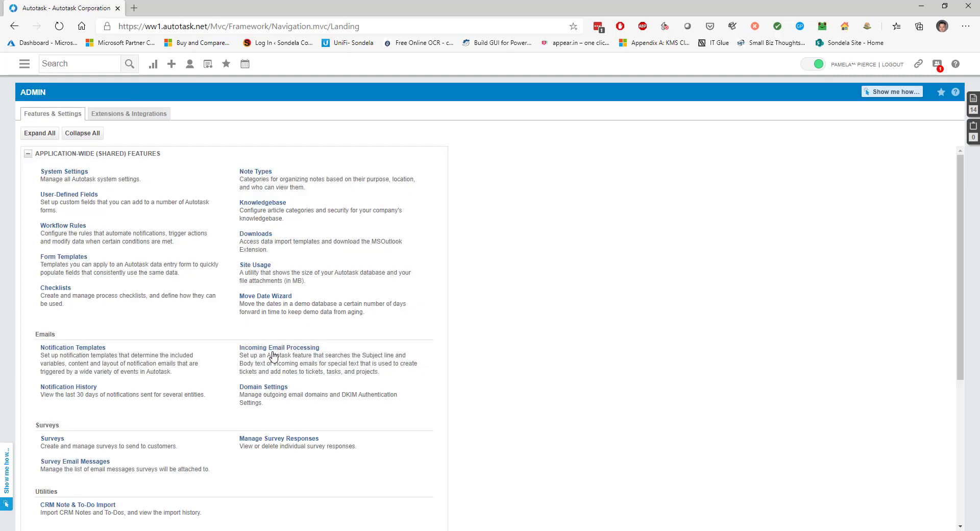
pyautogui.click(56, 290)
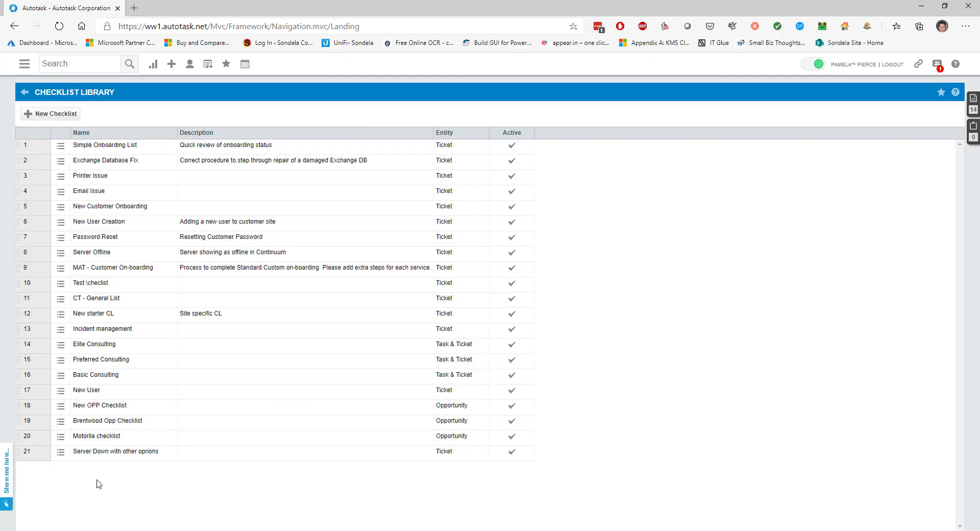
pyautogui.click(43, 116)
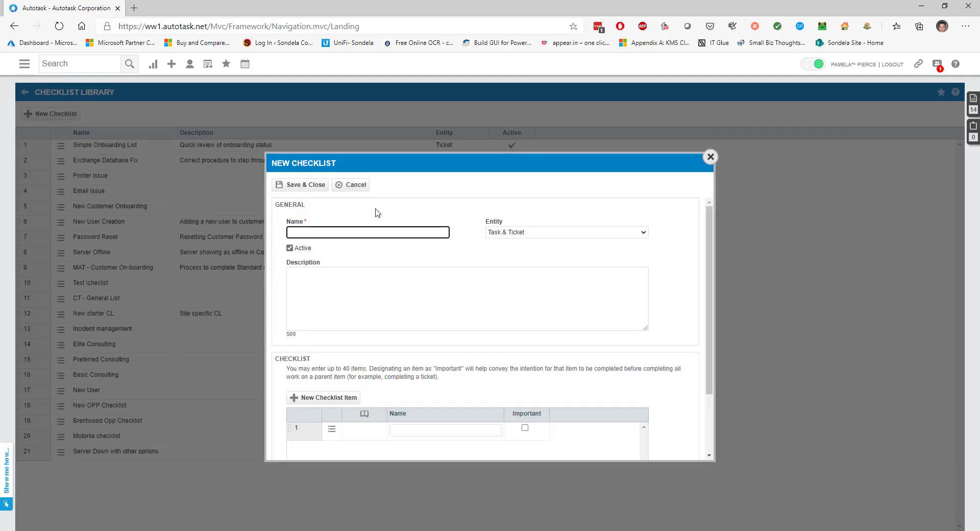
pyautogui.click(710, 157)
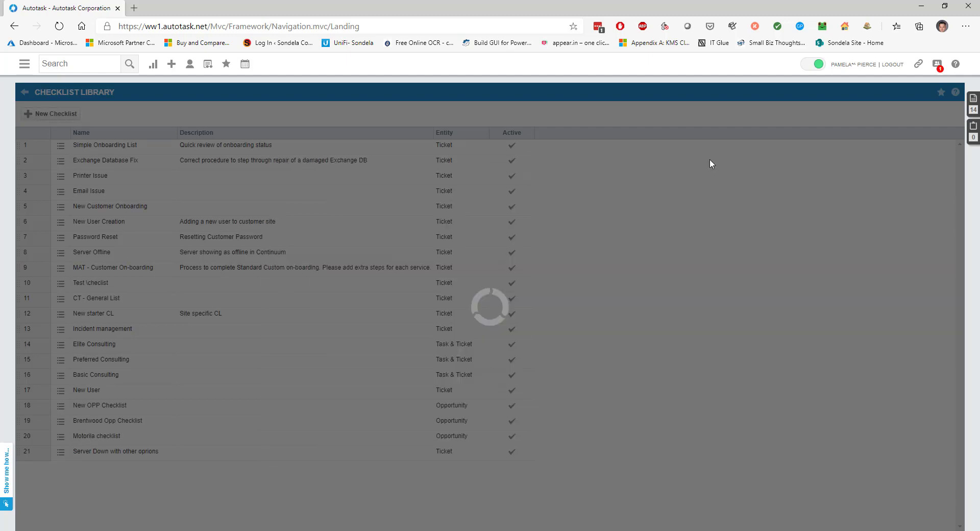
# Step: Edit the New User Creation checklist and add the item "Check to see if they already exist in AD"
pyautogui.moveTo(60, 223)
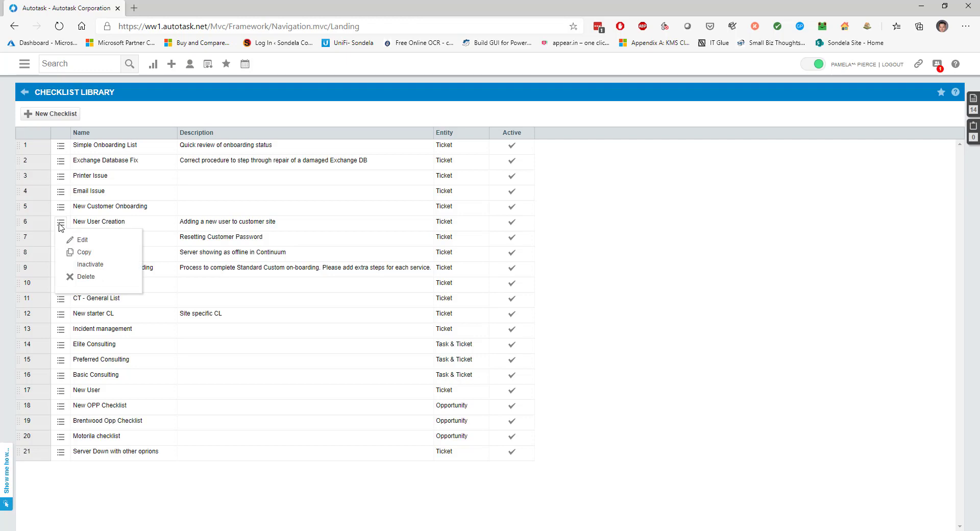
pyautogui.click(76, 240)
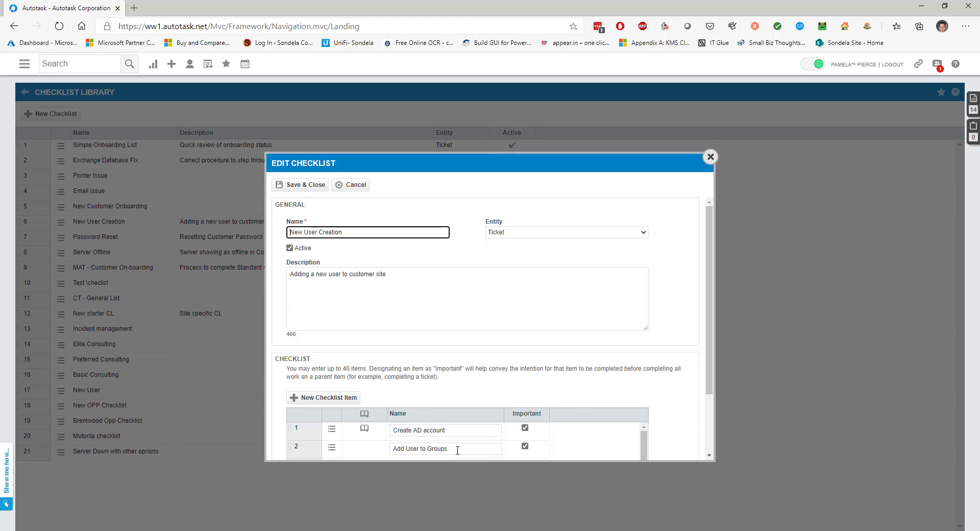
pyautogui.scroll(-1, 457, 451)
pyautogui.scroll(-2, 458, 454)
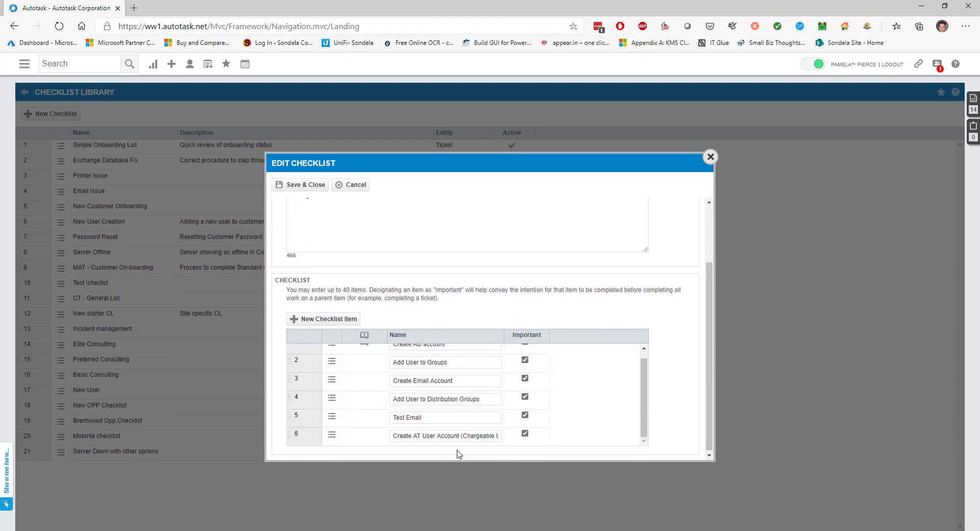
pyautogui.scroll(2, 458, 453)
pyautogui.click(340, 401)
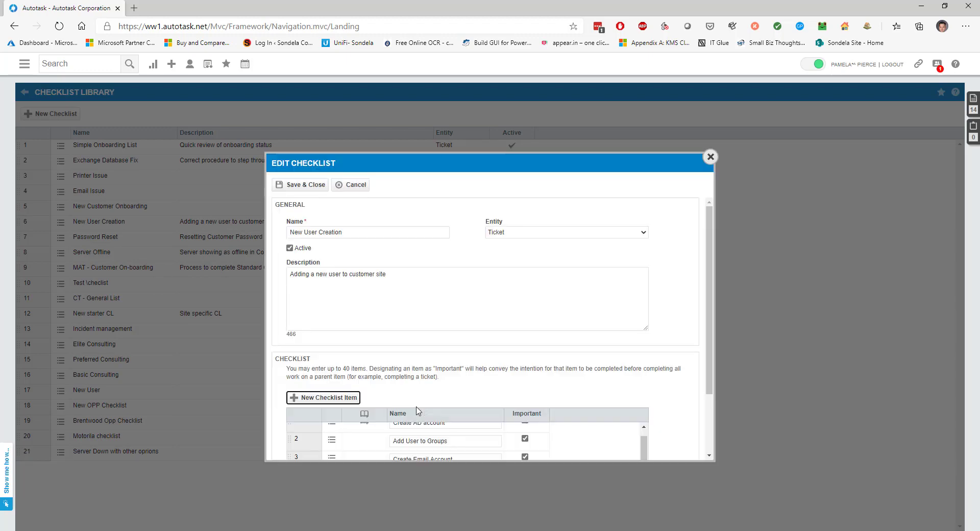
pyautogui.scroll(-1, 475, 443)
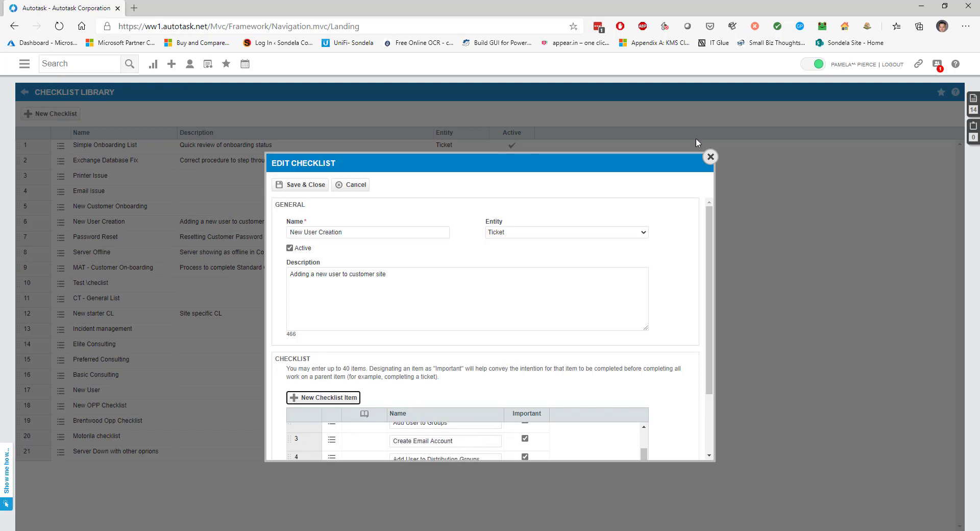
pyautogui.scroll(-2, 415, 372)
pyautogui.click(418, 433)
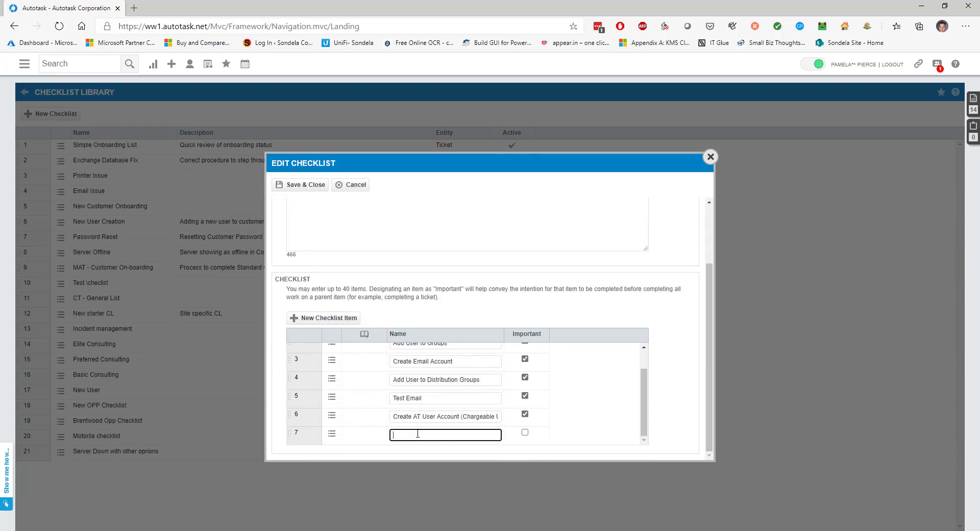
pyautogui.write('Check to see if they already exist in AD')
pyautogui.click(332, 433)
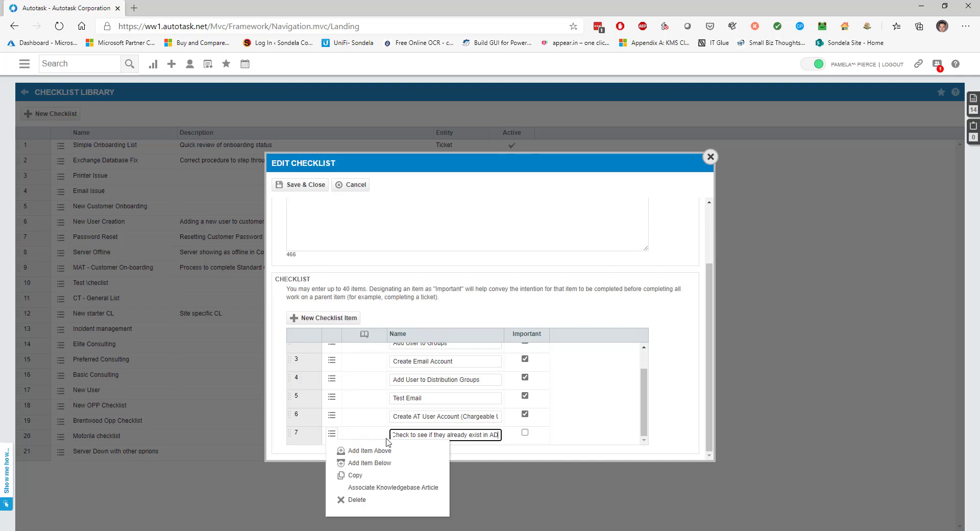
pyautogui.click(607, 439)
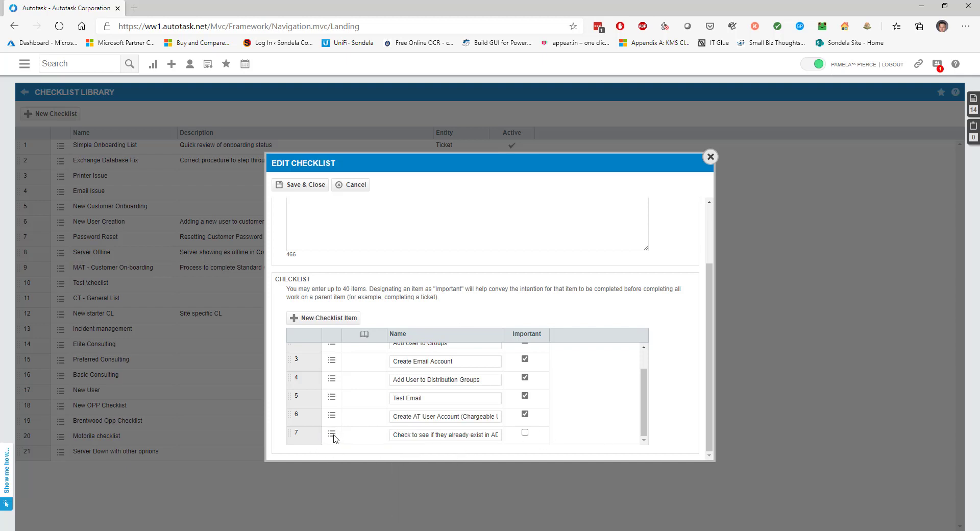
# Step: Move the "Check to see if they already exist in AD" item to first place in the checklist, and save and close it
pyautogui.scroll(2, 313, 378)
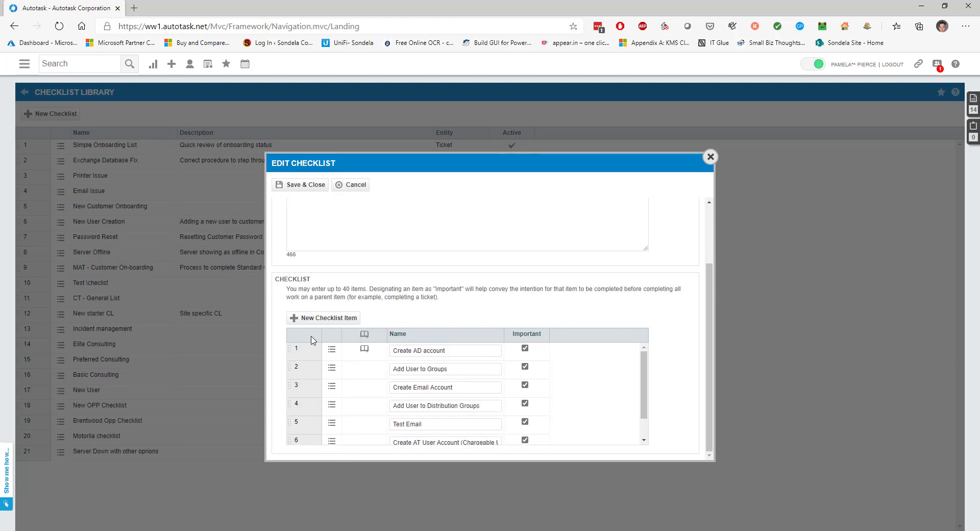
pyautogui.moveTo(313, 341); pyautogui.dragTo(313, 347)
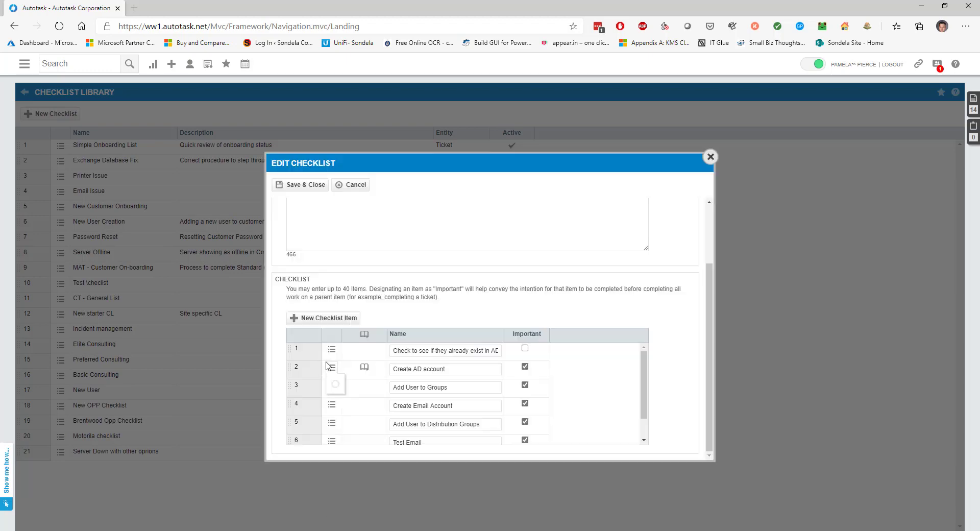
pyautogui.click(295, 185)
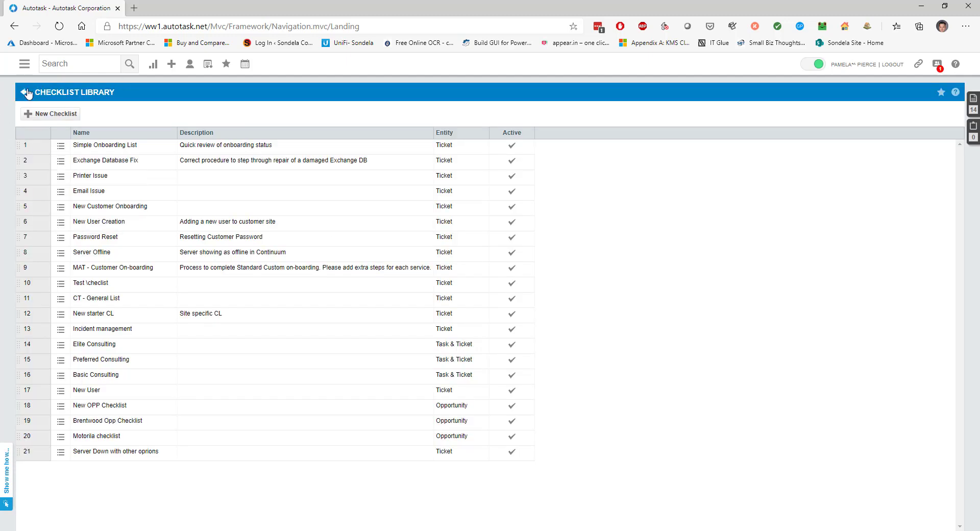
# Step: Open the New User Request1 ticket category for editing from the Service Desk admin settings
pyautogui.click(24, 63)
pyautogui.moveTo(41, 212)
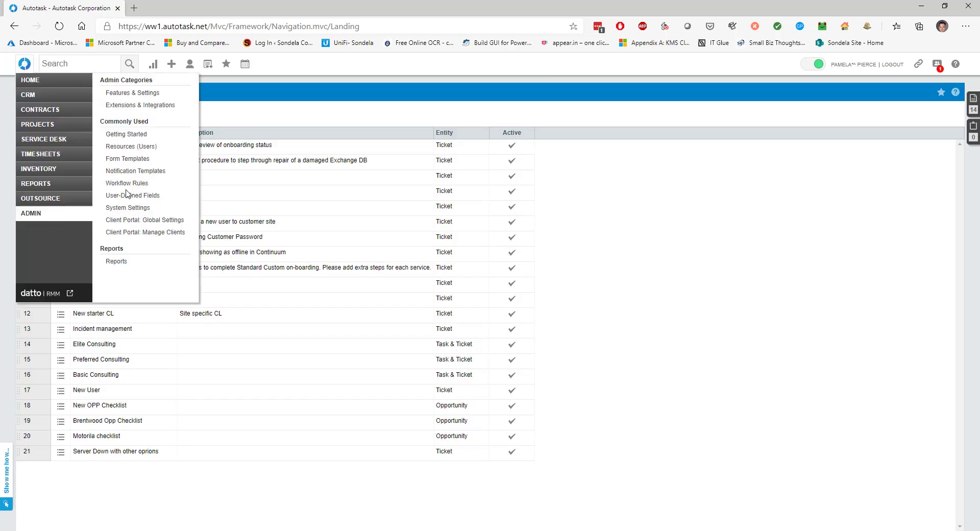
pyautogui.click(146, 92)
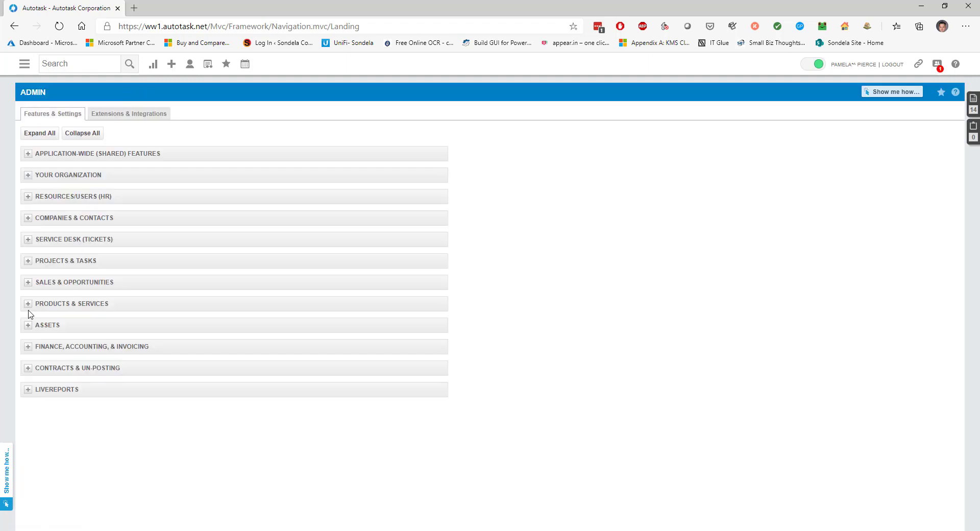
pyautogui.click(28, 240)
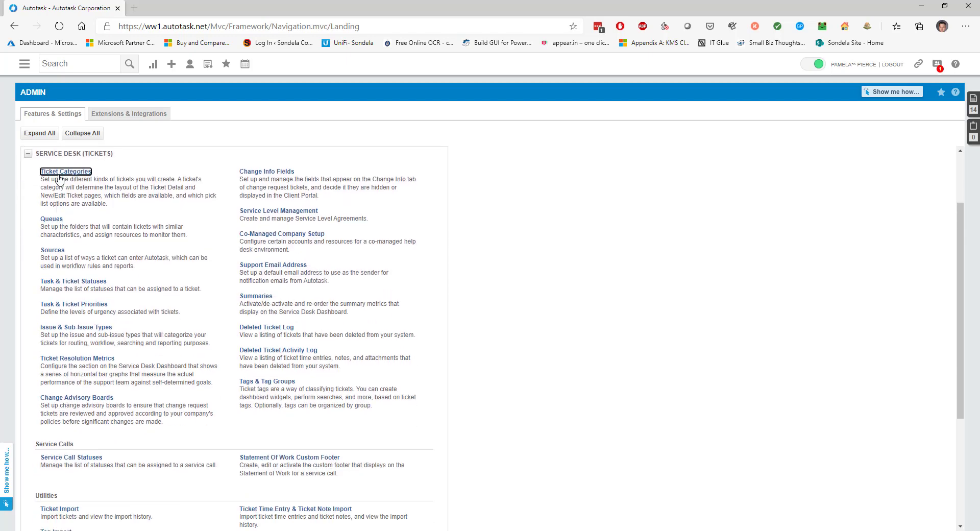
pyautogui.click(59, 173)
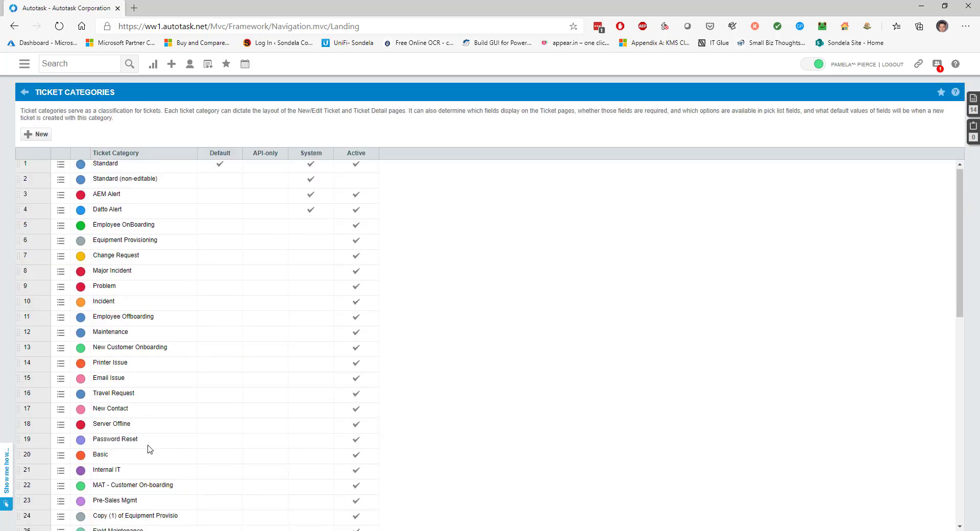
pyautogui.scroll(-10, 150, 448)
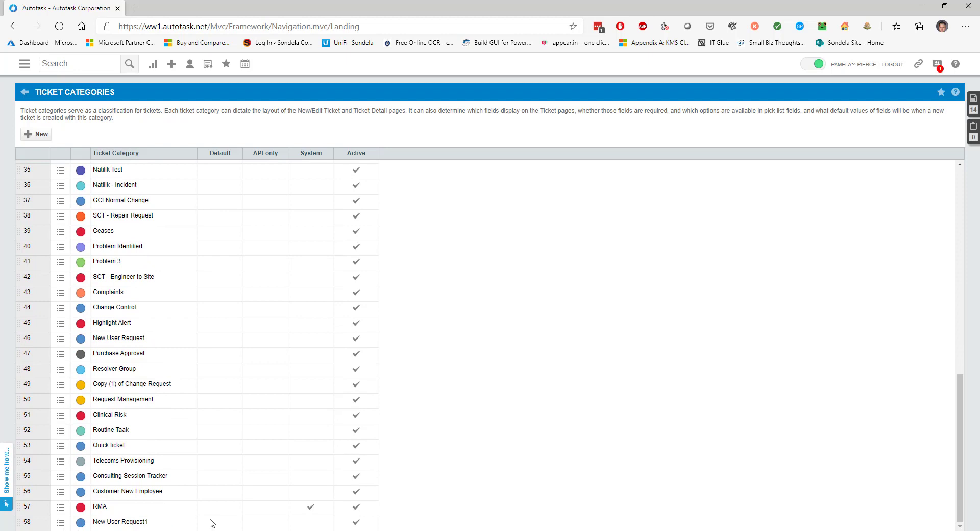
pyautogui.moveTo(62, 526)
pyautogui.click(86, 450)
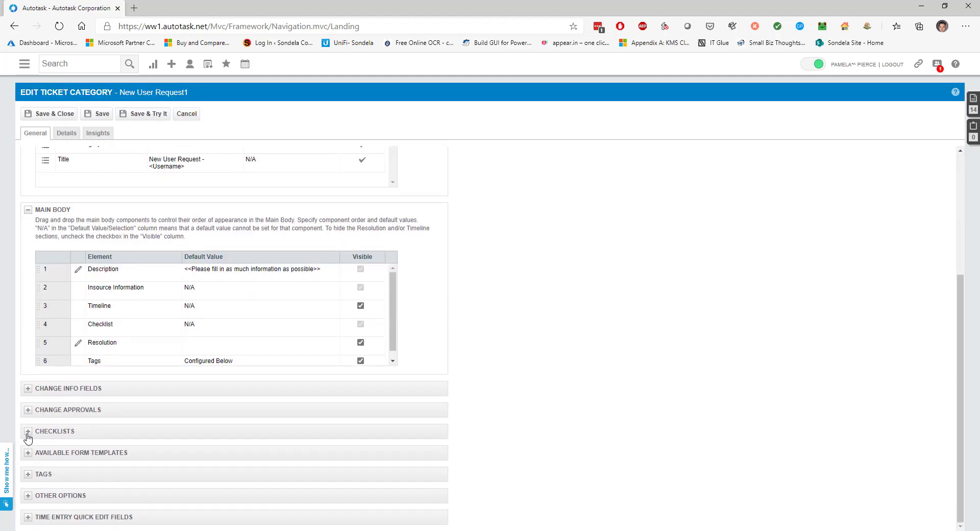
# Step: Set the category's default checklist to New User Creation, and save and try out the category
pyautogui.click(28, 432)
pyautogui.scroll(-2, 72, 385)
pyautogui.click(70, 382)
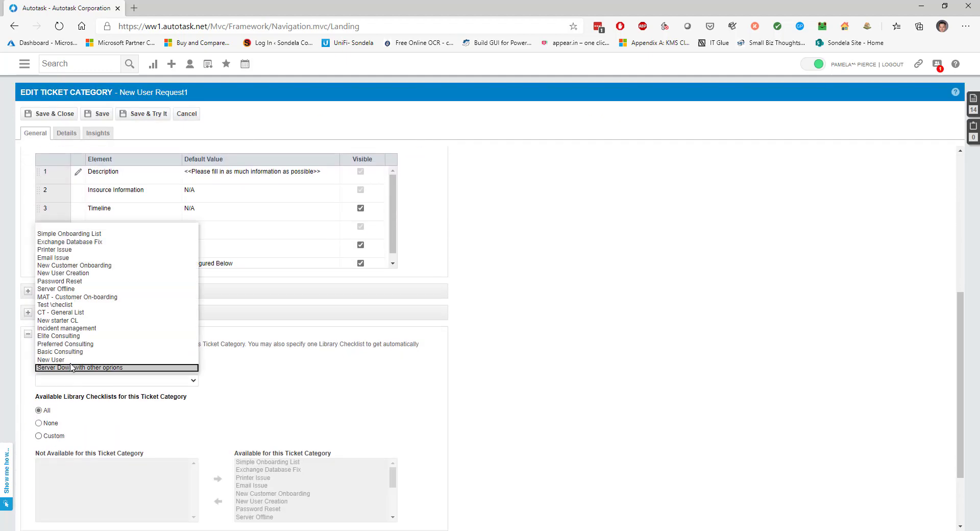
pyautogui.click(85, 273)
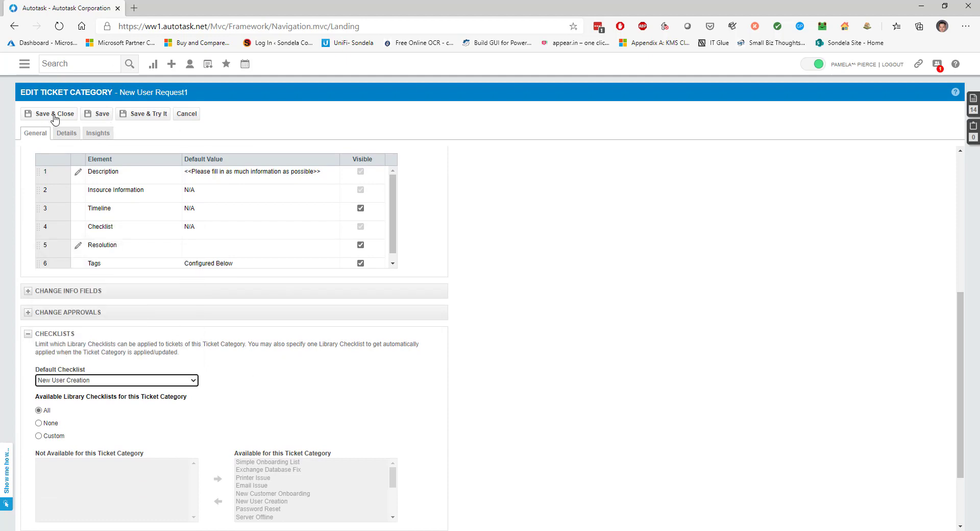
pyautogui.click(151, 116)
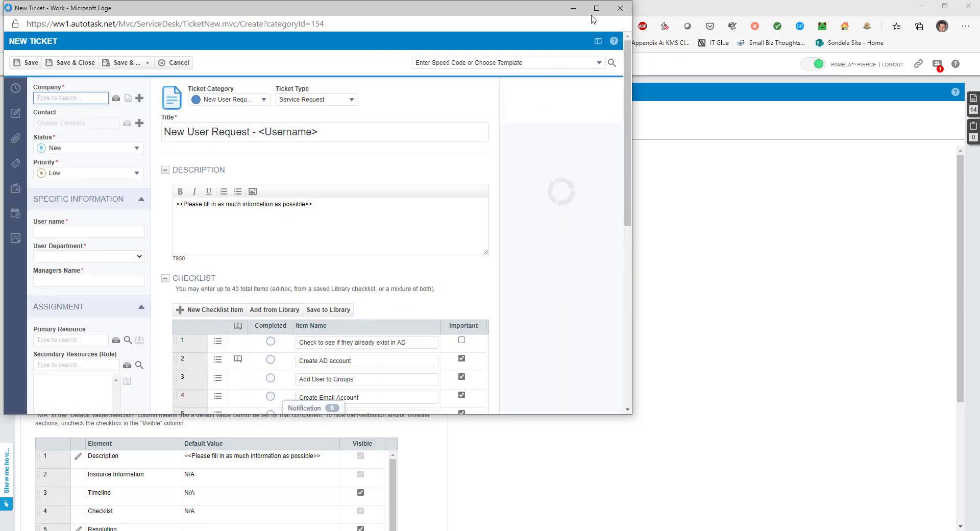
# Step: Review the trial ticket's checklist and the knowledgebase article linked to Create AD account, and cancel the ticket
pyautogui.click(596, 8)
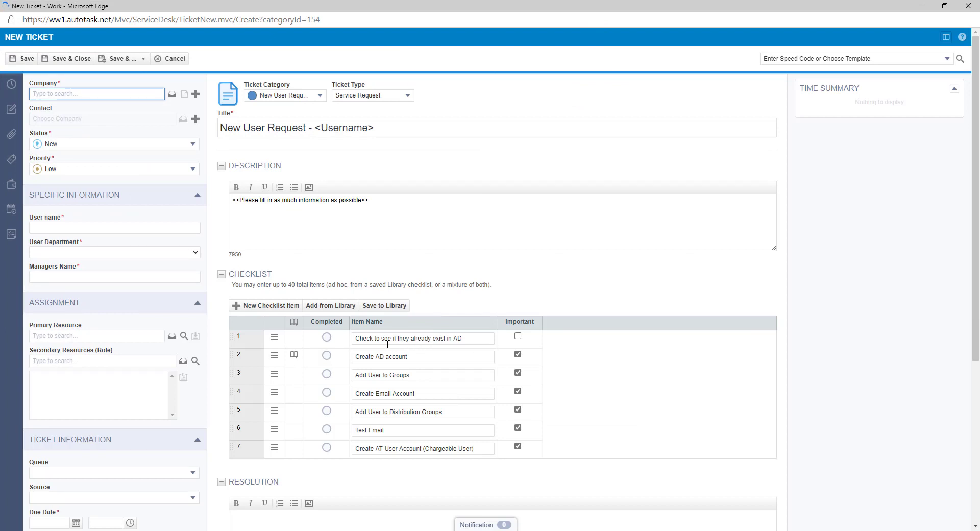
pyautogui.moveTo(472, 338); pyautogui.dragTo(322, 332)
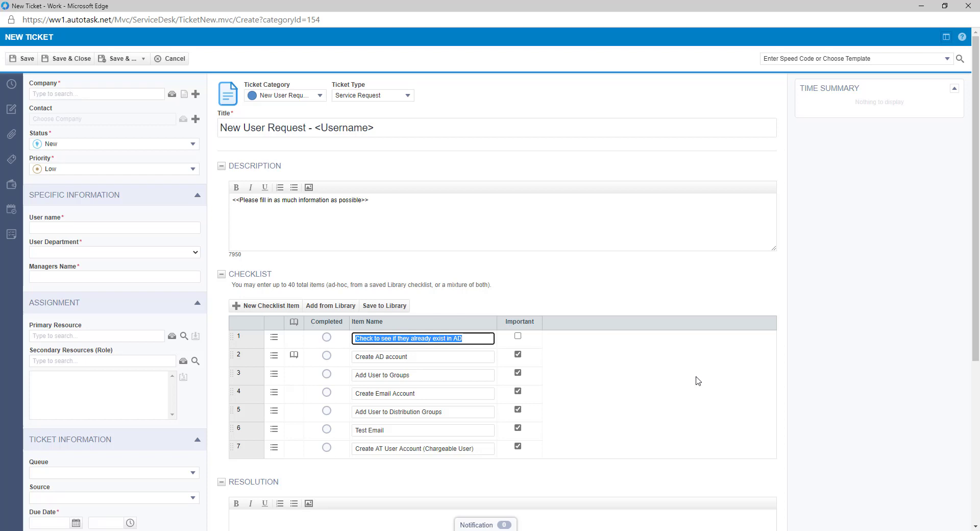
pyautogui.click(294, 355)
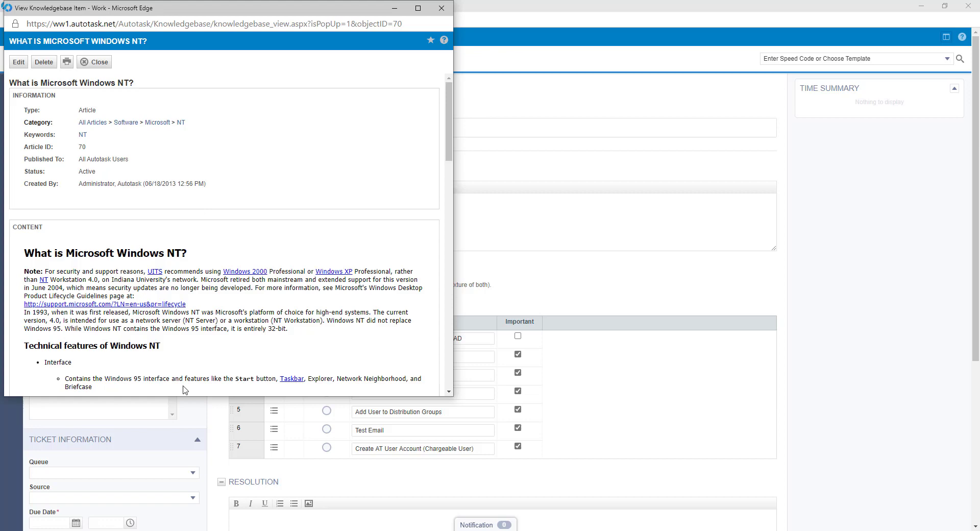
pyautogui.click(441, 8)
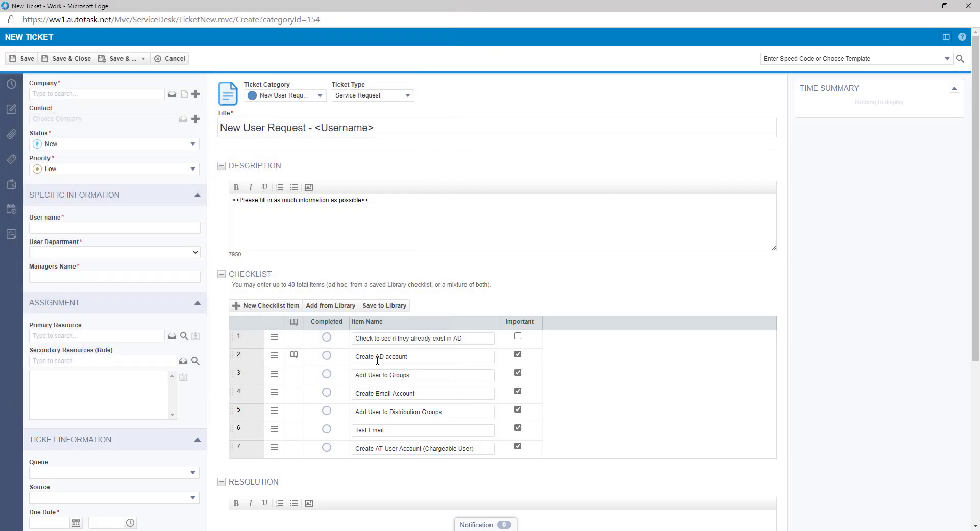
pyautogui.click(354, 356)
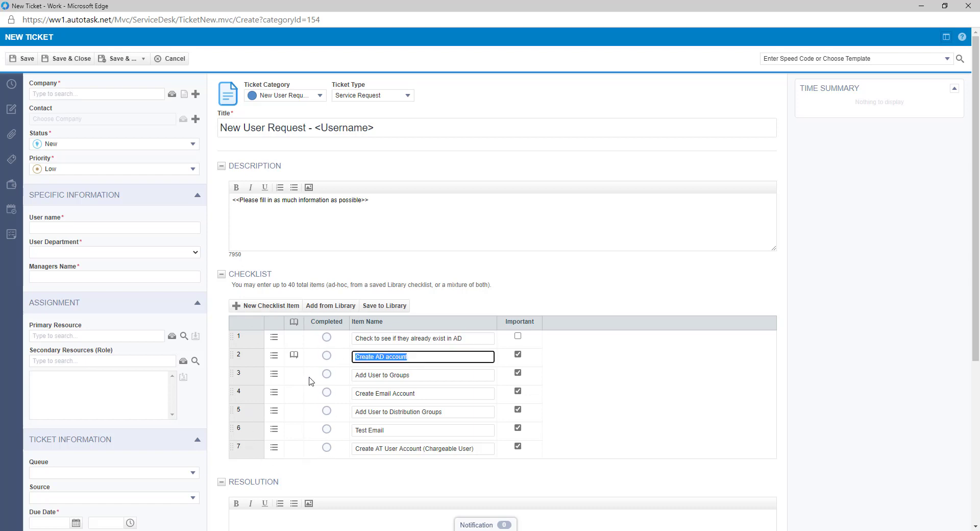
pyautogui.click(175, 58)
pyautogui.moveTo(176, 63)
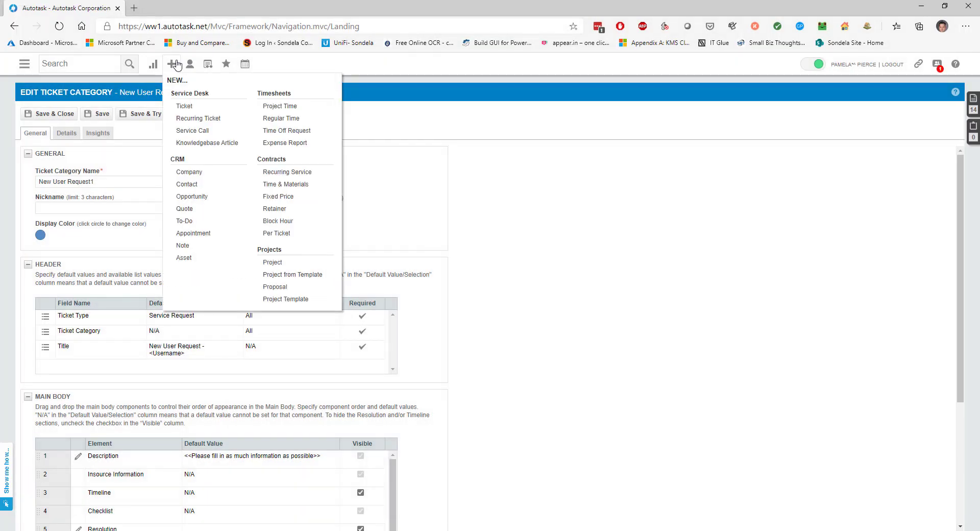